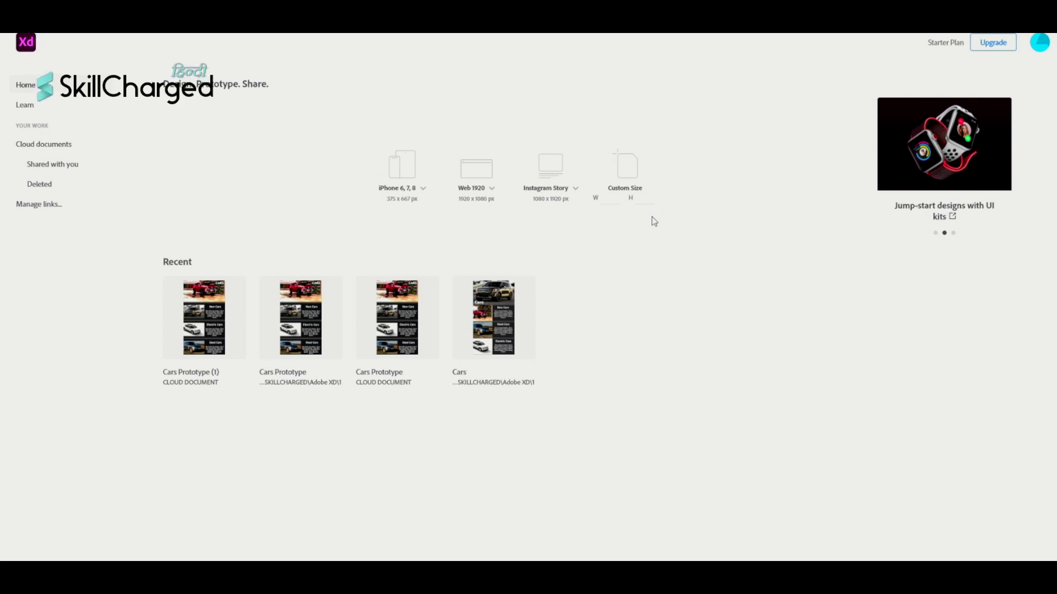
Create a new iPhone 6, 7, 8 (375 × 667) document and rename its artboard Home.
{"action": "left_click", "coordinate": [424, 191]}
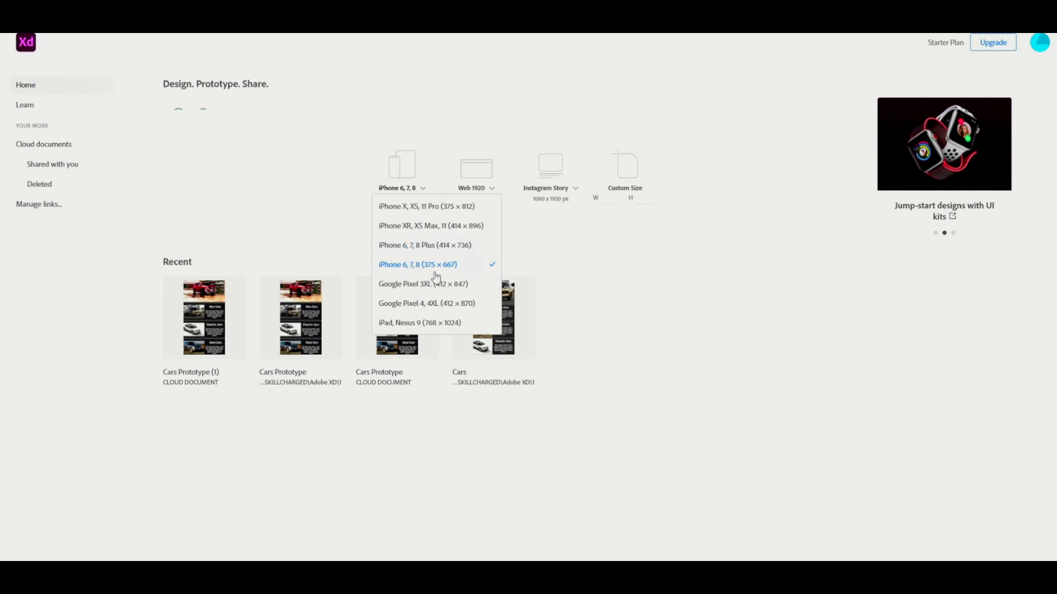
{"action": "left_click", "coordinate": [465, 266]}
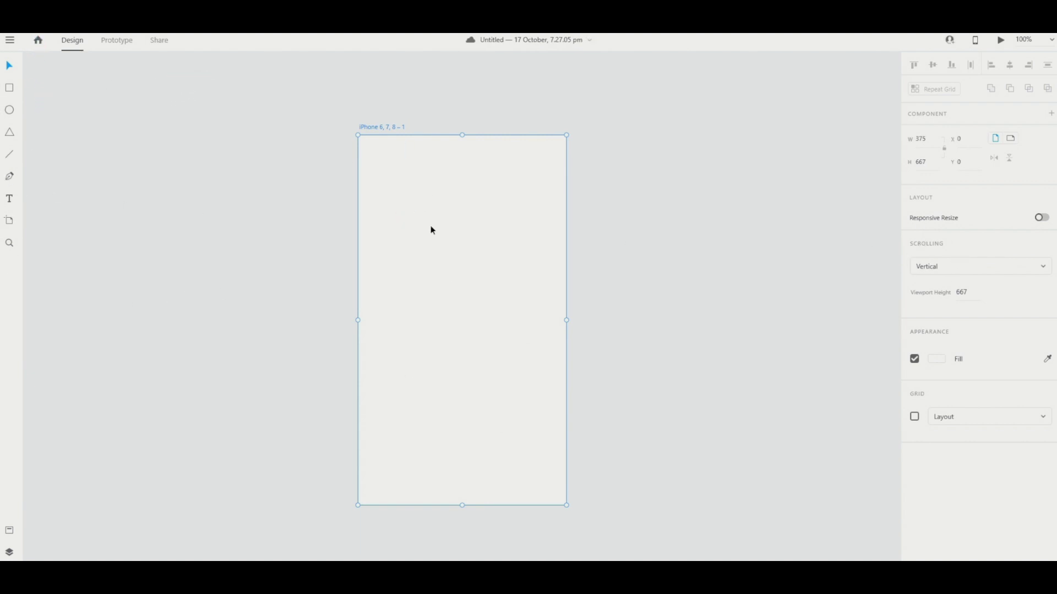
{"action": "double_click", "coordinate": [384, 128]}
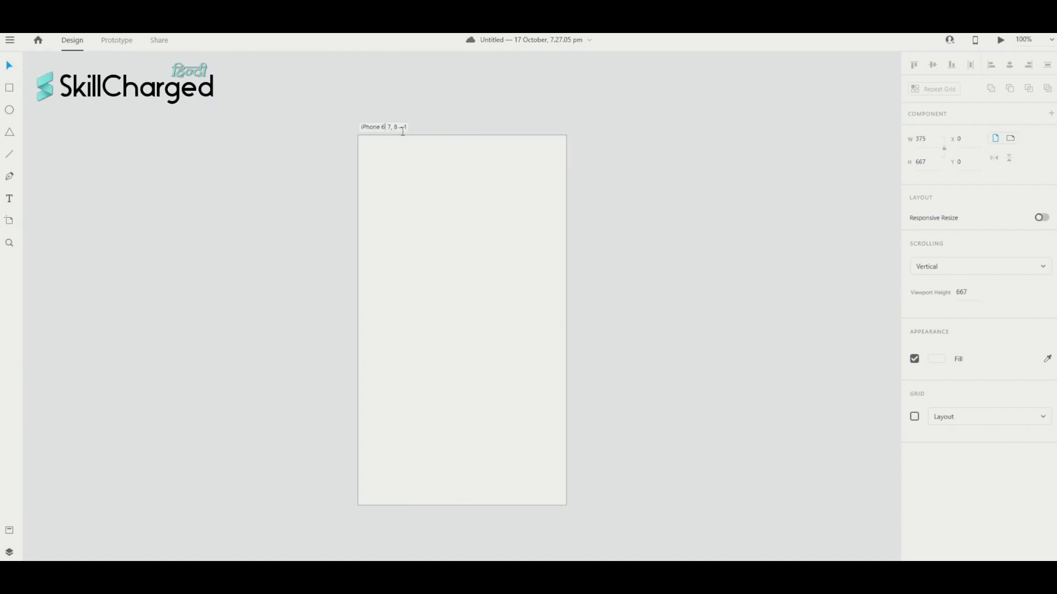
{"action": "key", "text": "ctrl+a"}
{"action": "type", "text": "Hom"}
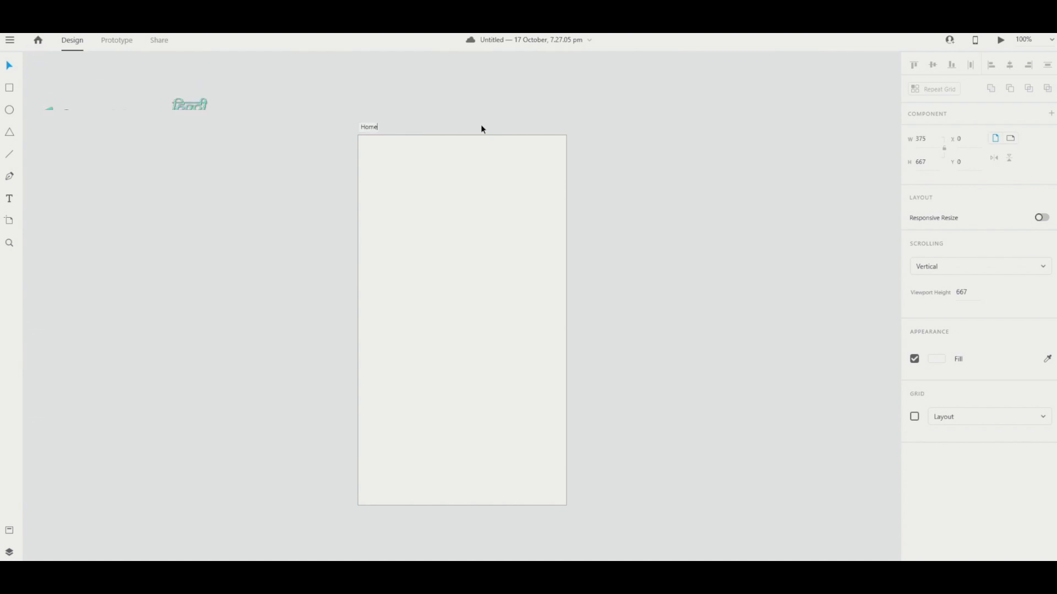
{"action": "key", "text": "Return"}
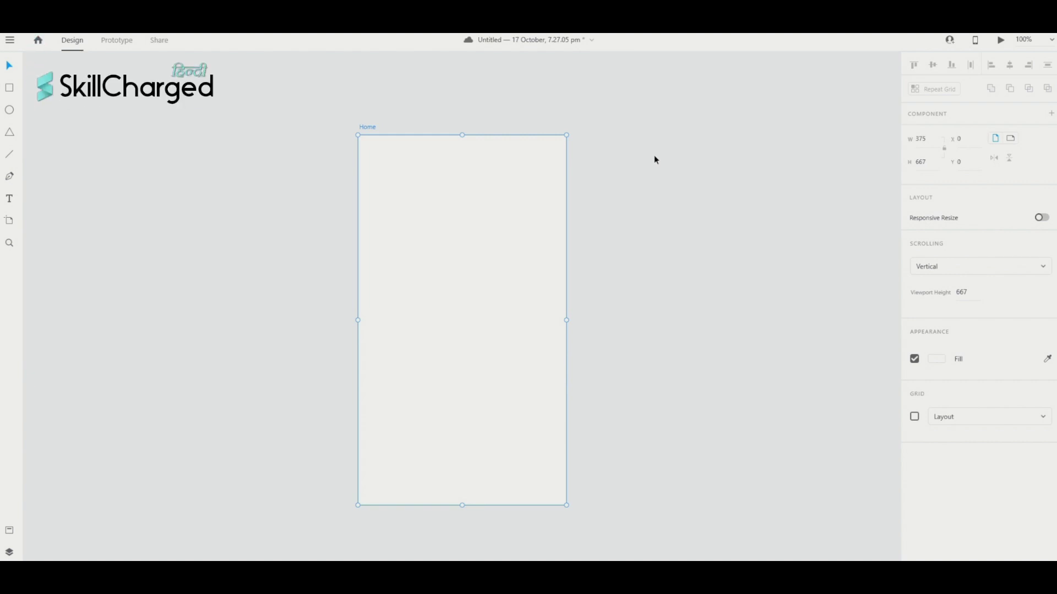
Fill the Home artboard with the solid dark grey #5A5959.
{"action": "scroll", "coordinate": [321, 265], "scroll_direction": "right", "scroll_amount": 2}
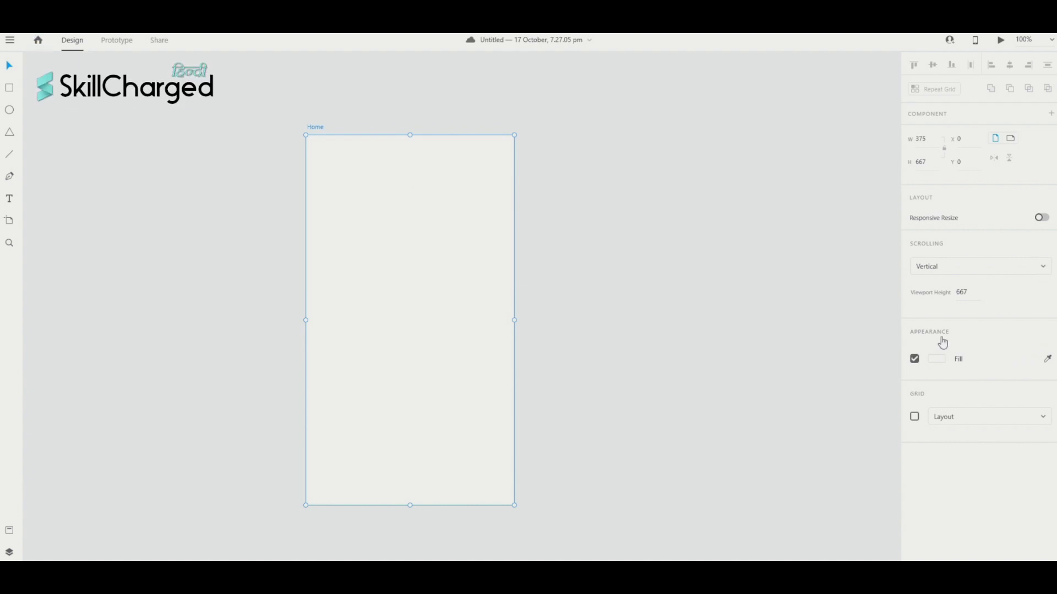
{"action": "left_click", "coordinate": [939, 361]}
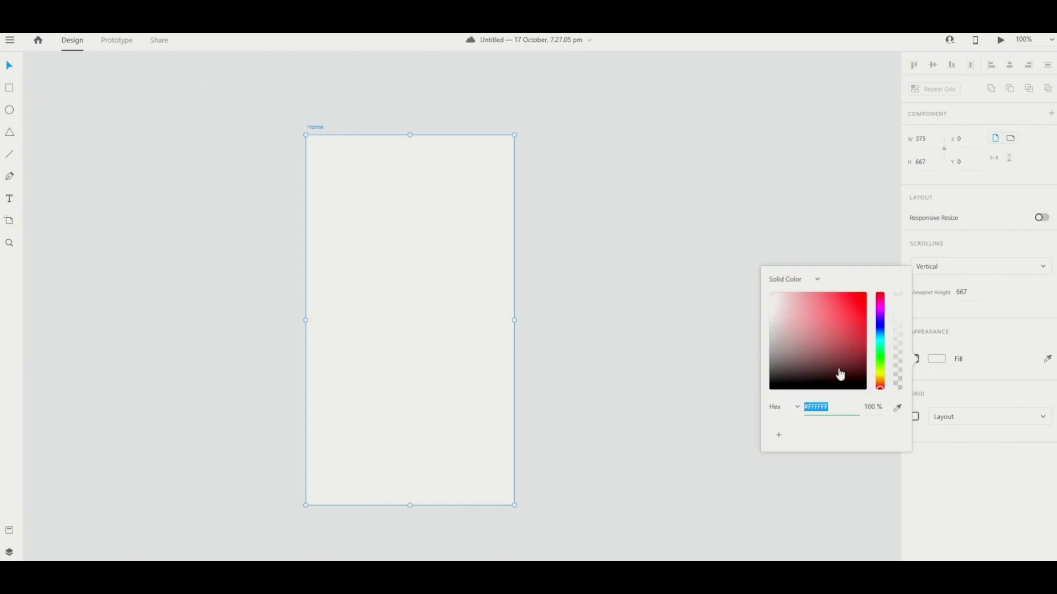
{"action": "left_click_drag", "start_coordinate": [795, 370], "coordinate": [776, 361]}
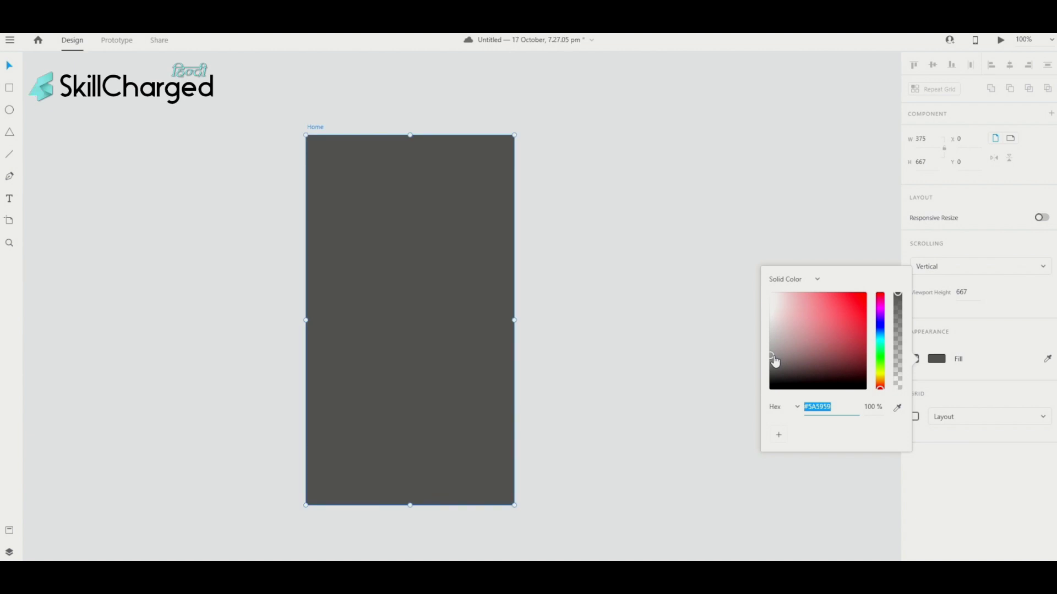
{"action": "left_click", "coordinate": [729, 361]}
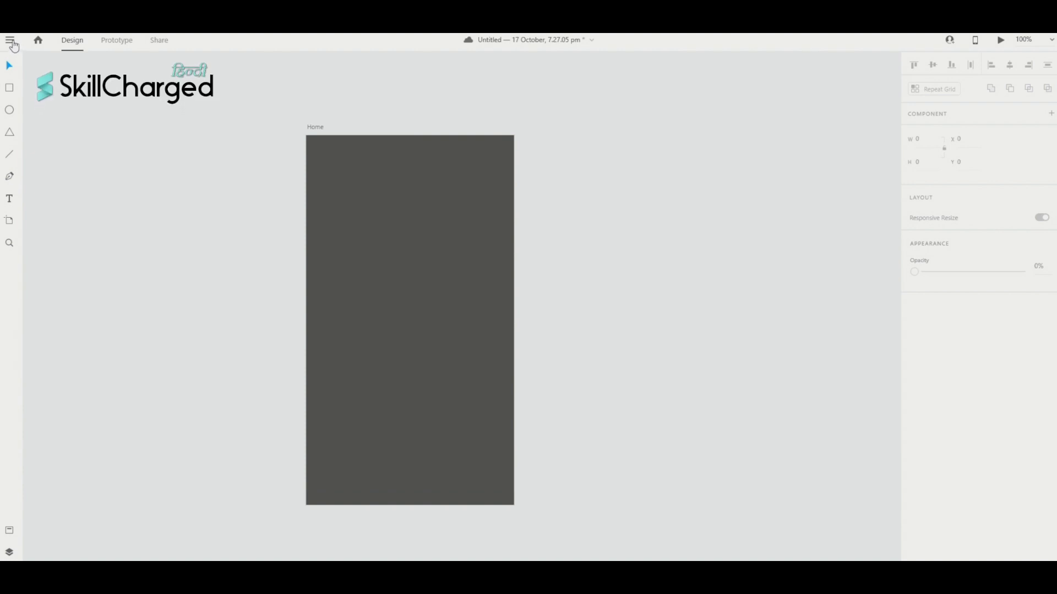
Import the Cars.jpg image onto the Home artboard.
{"action": "left_click", "coordinate": [11, 41]}
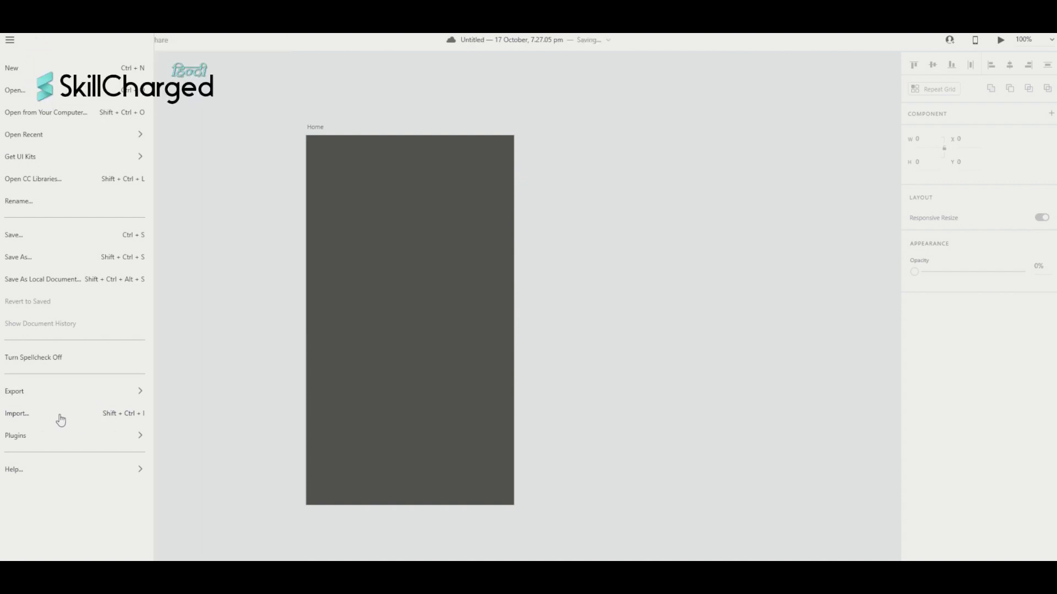
{"action": "left_click", "coordinate": [59, 415]}
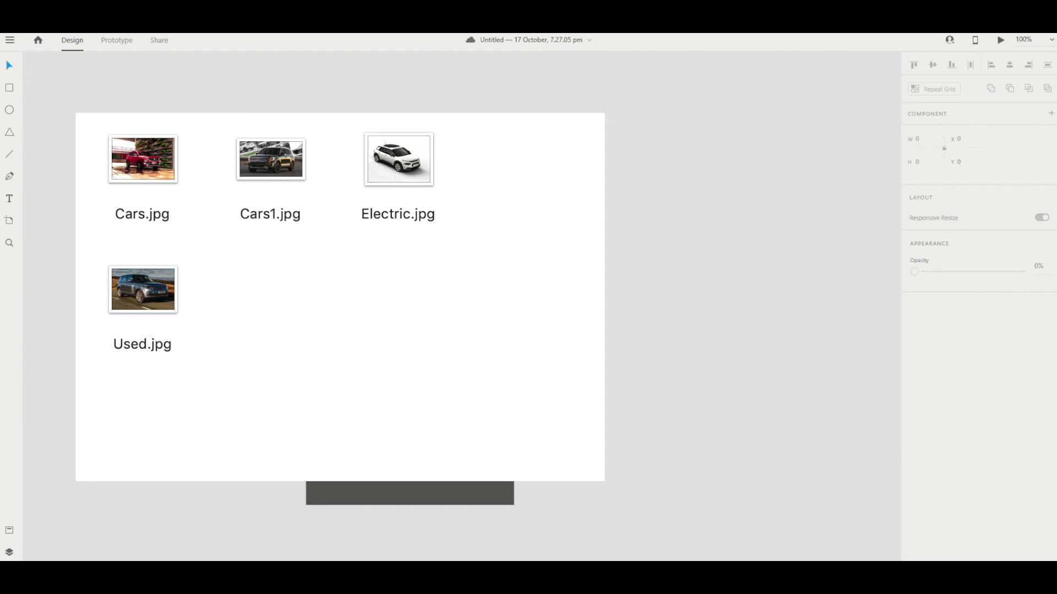
{"action": "left_click_drag", "start_coordinate": [142, 158], "coordinate": [340, 291]}
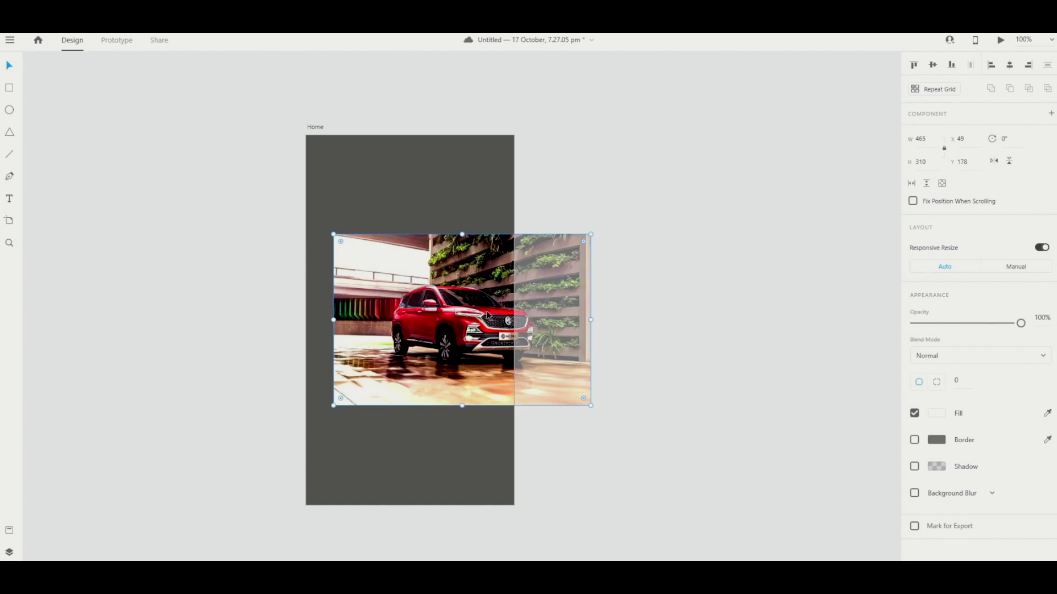
Scale the car image to about 399 × 266 and place it across the artboard's top edge at about X -12, Y -60.
{"action": "left_click_drag", "start_coordinate": [491, 309], "coordinate": [442, 178]}
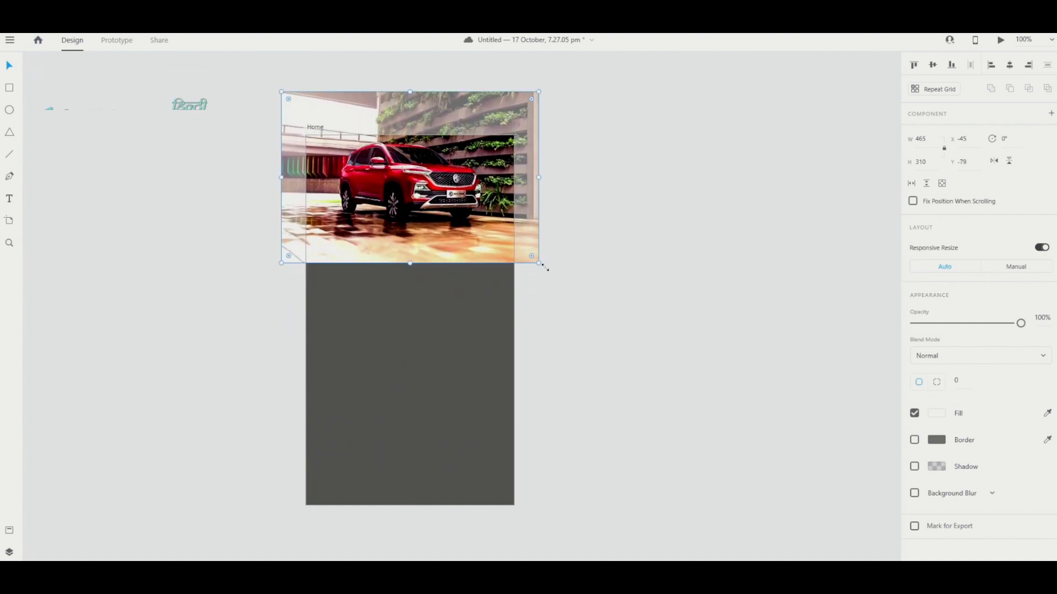
{"action": "left_click_drag", "start_coordinate": [540, 264], "coordinate": [493, 230]}
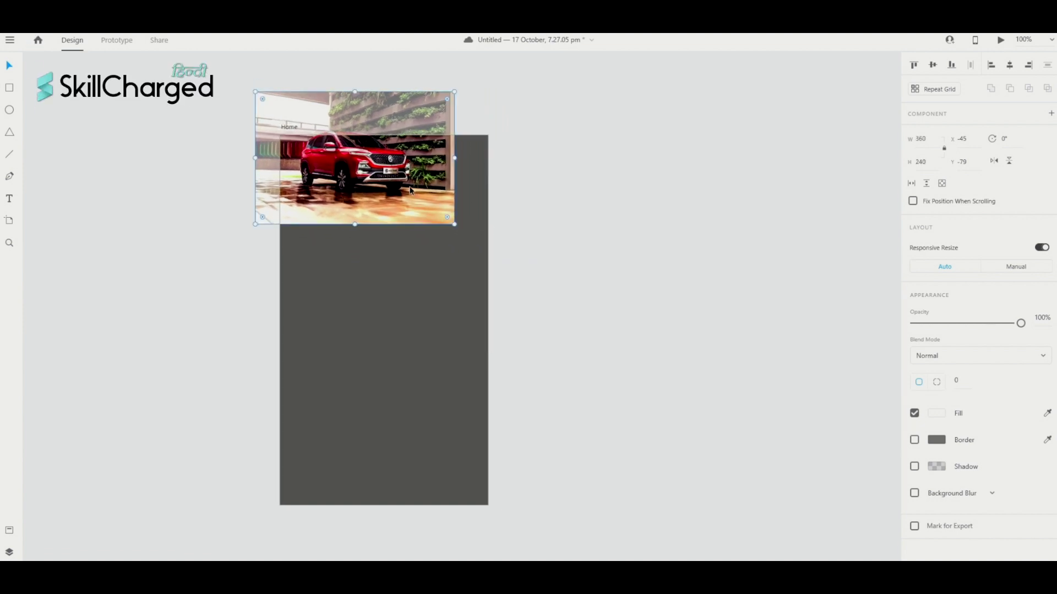
{"action": "left_click_drag", "start_coordinate": [410, 190], "coordinate": [440, 216]}
{"action": "scroll", "coordinate": [485, 133], "scroll_direction": "right", "scroll_amount": 1}
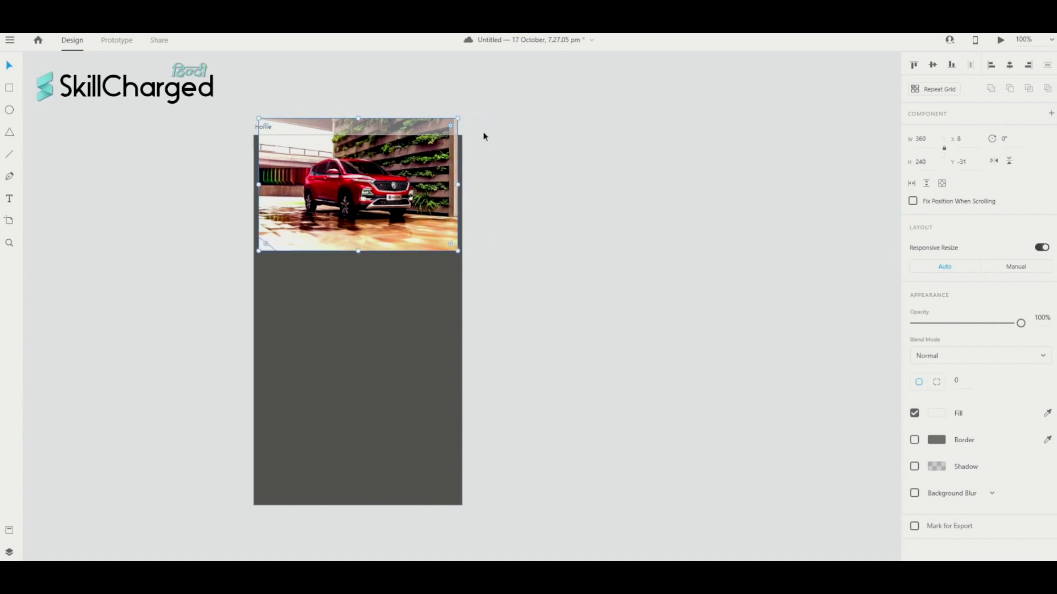
{"action": "scroll", "coordinate": [484, 137], "scroll_direction": "up", "scroll_amount": 1}
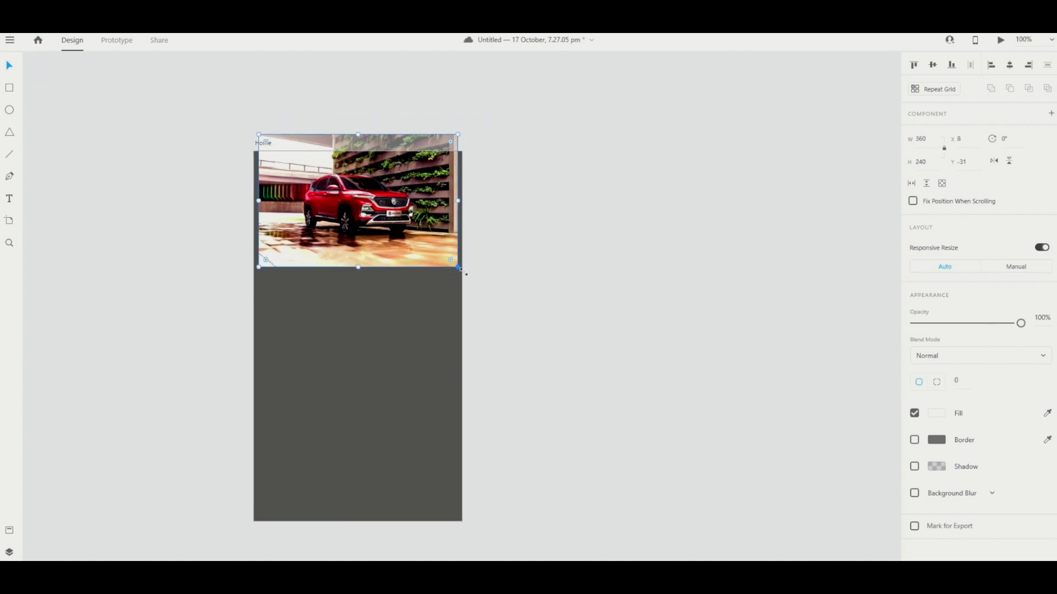
{"action": "left_click_drag", "start_coordinate": [463, 267], "coordinate": [486, 289]}
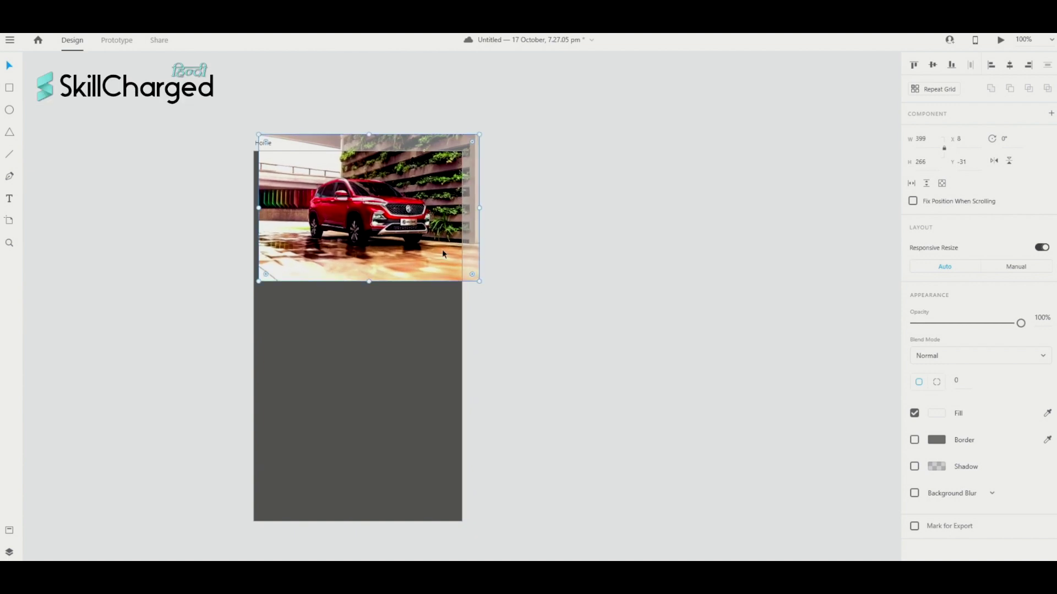
{"action": "left_click_drag", "start_coordinate": [438, 247], "coordinate": [430, 235]}
{"action": "left_click", "coordinate": [507, 285]}
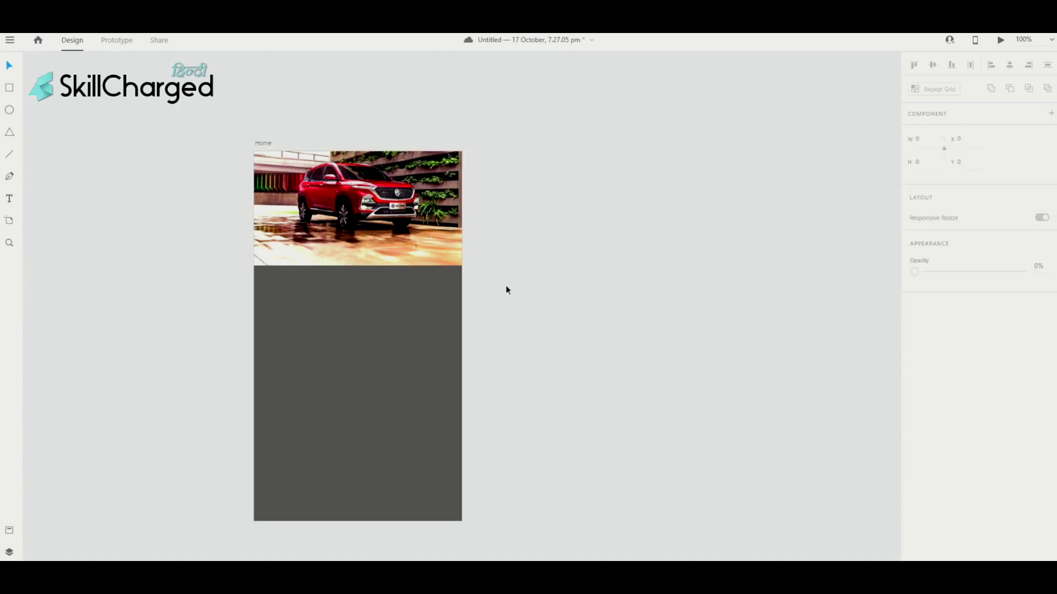
{"action": "left_click", "coordinate": [406, 226]}
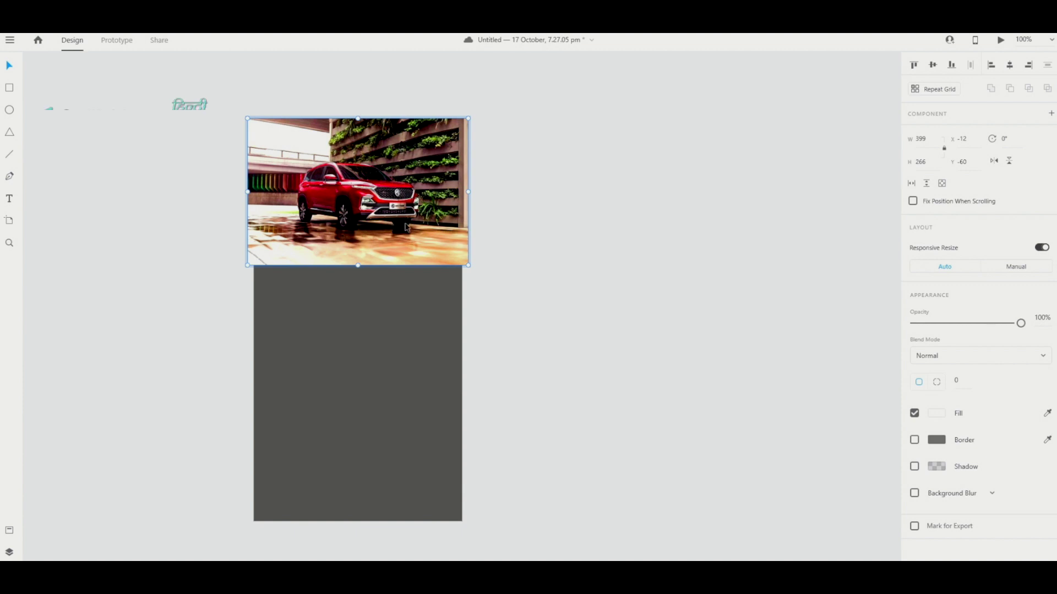
Add the text CARS over the lower middle of the car image.
{"action": "scroll", "coordinate": [406, 227], "scroll_direction": "right", "scroll_amount": 3}
{"action": "scroll", "coordinate": [406, 227], "scroll_direction": "up", "scroll_amount": 1}
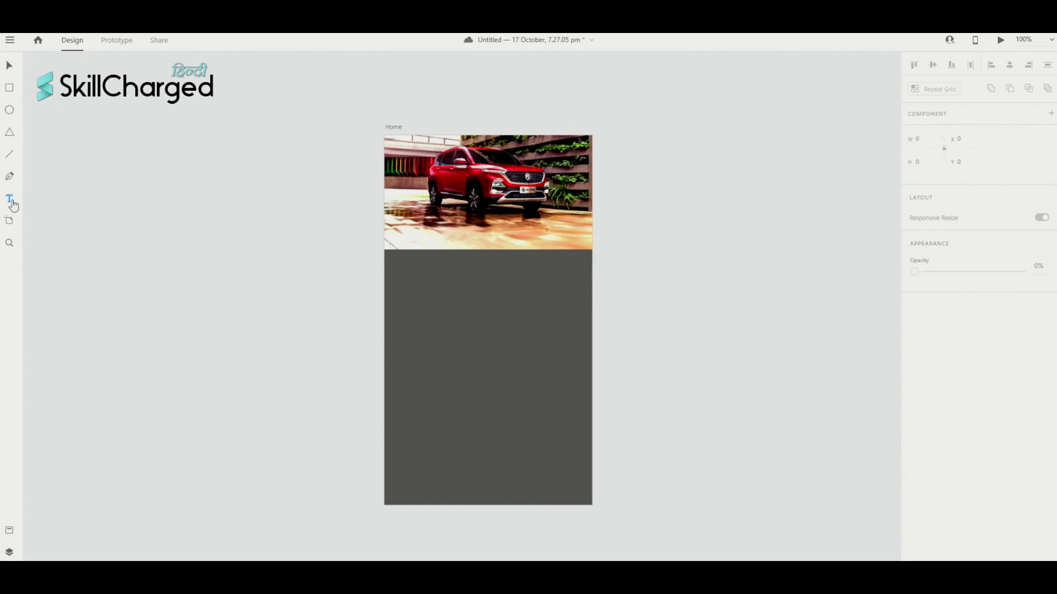
{"action": "left_click", "coordinate": [12, 202]}
{"action": "left_click", "coordinate": [483, 227]}
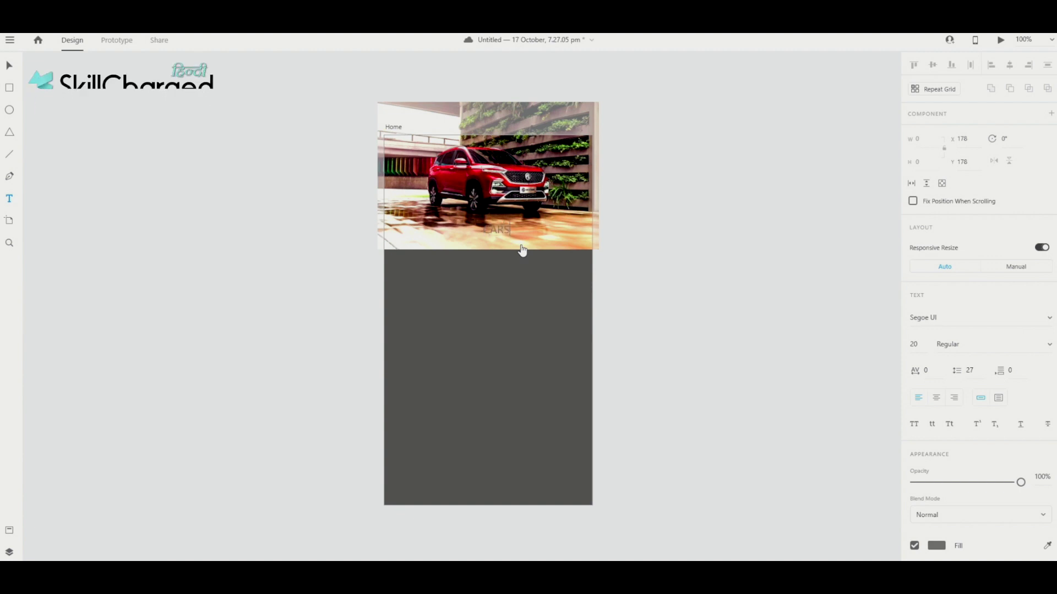
{"action": "key", "text": "Escape"}
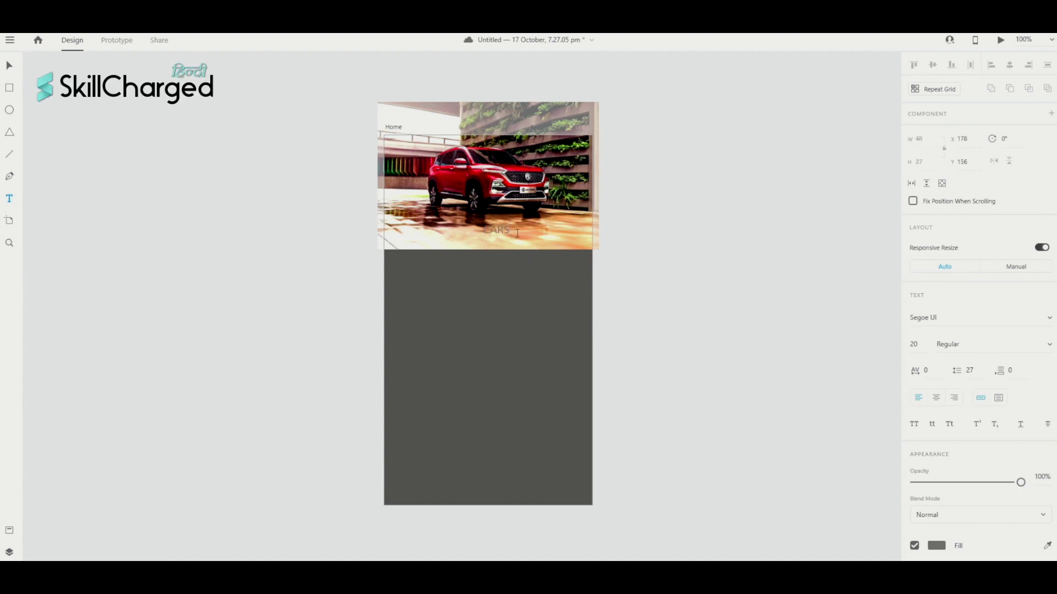
Set the font size of the CARS text to 30.
{"action": "left_click_drag", "start_coordinate": [515, 235], "coordinate": [489, 233]}
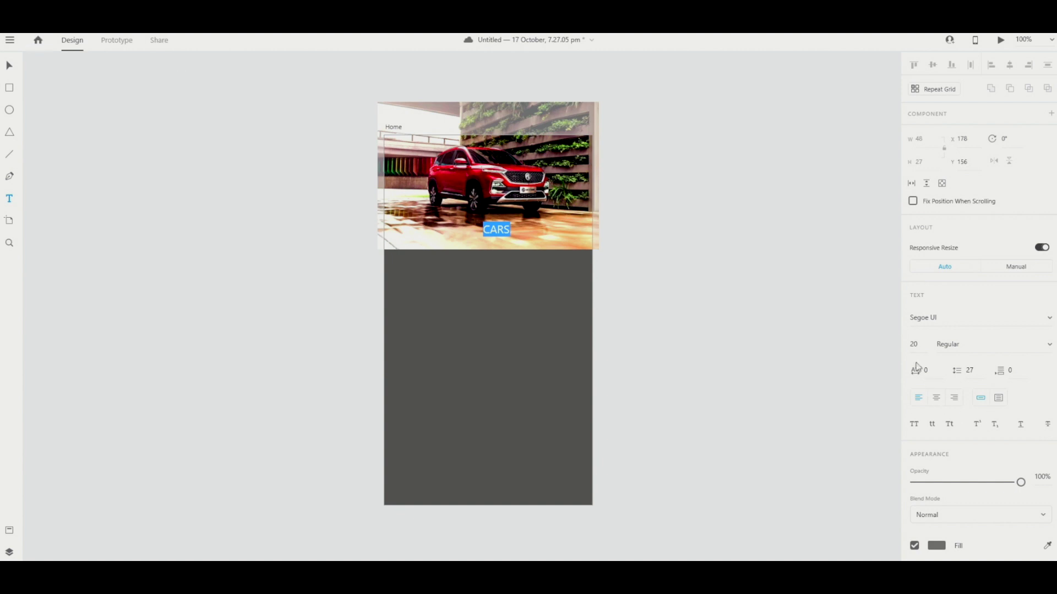
{"action": "left_click", "coordinate": [918, 347]}
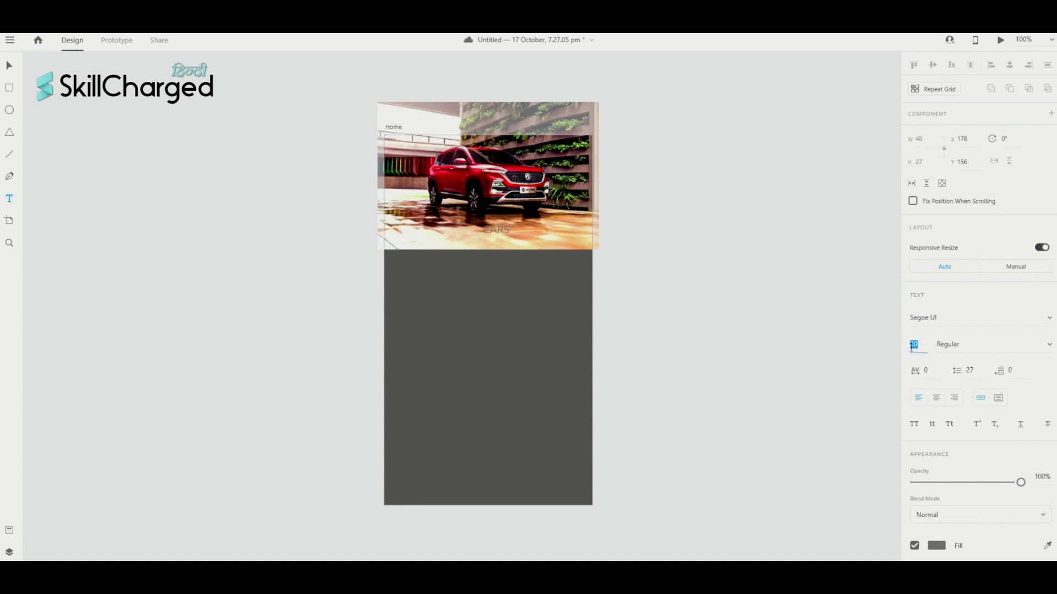
{"action": "type", "text": "3"}
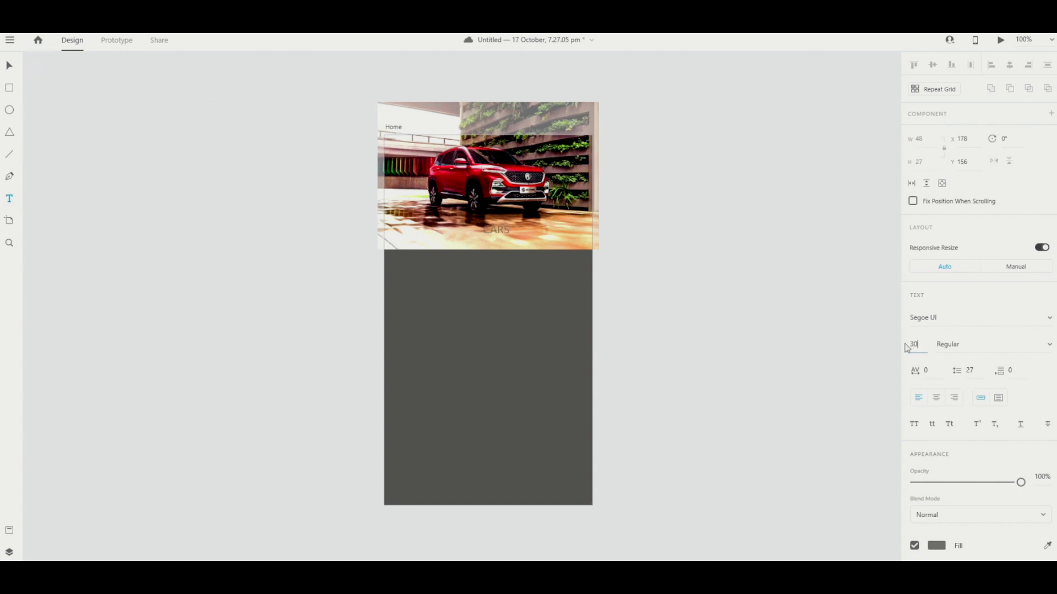
{"action": "key", "text": "Return"}
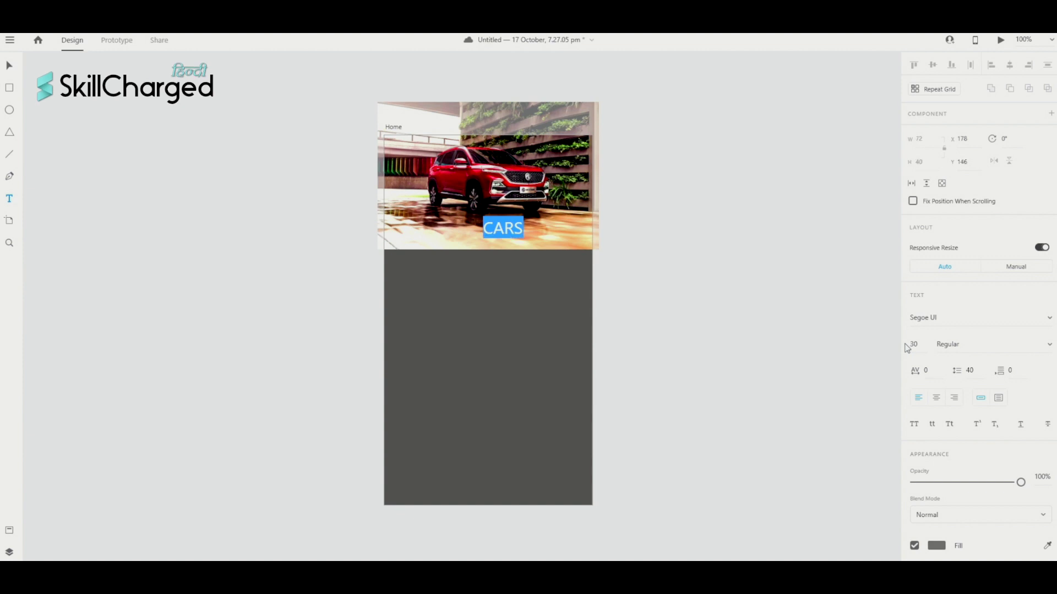
{"action": "key", "text": "Escape"}
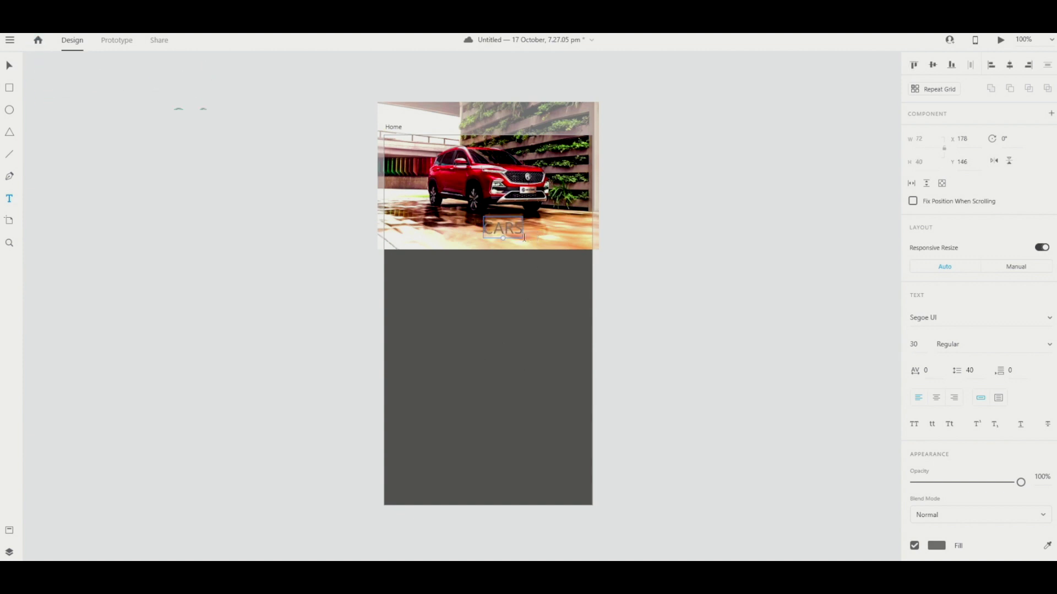
Change the fill colour of the CARS text to white.
{"action": "scroll", "coordinate": [532, 264], "scroll_direction": "up", "scroll_amount": 1}
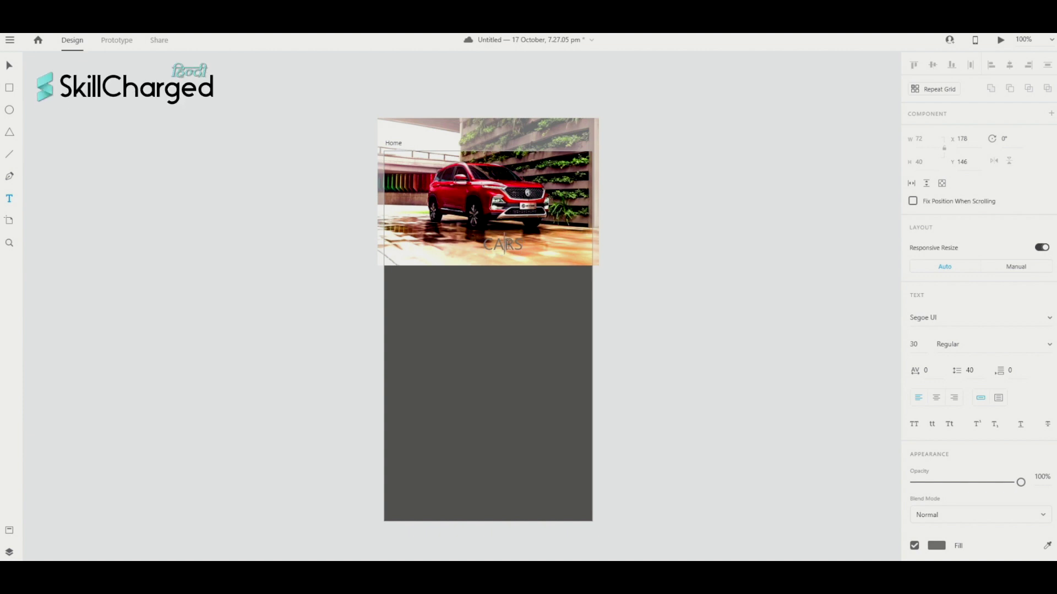
{"action": "double_click", "coordinate": [503, 244]}
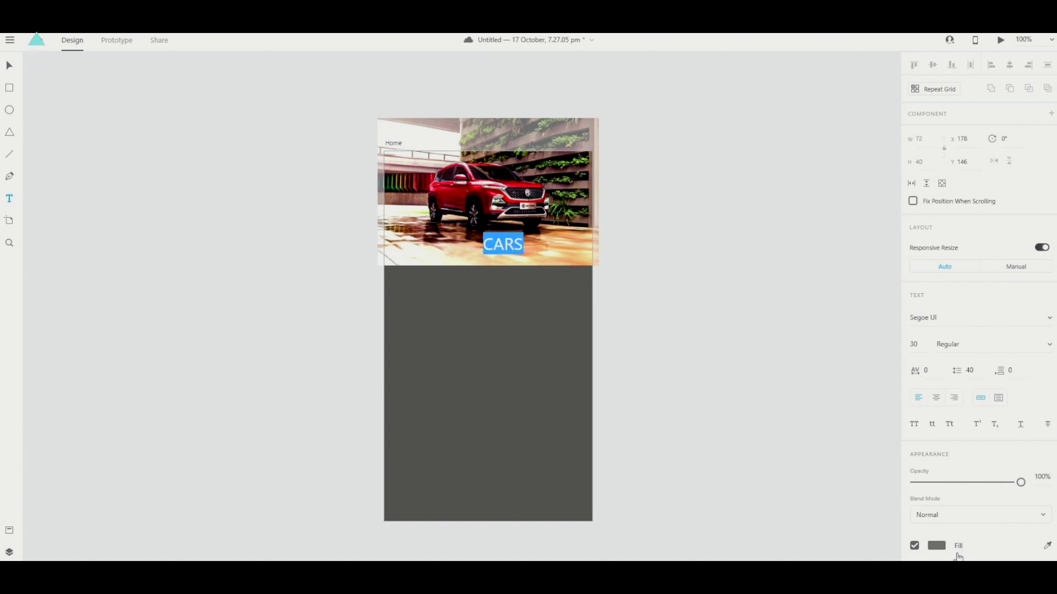
{"action": "left_click", "coordinate": [936, 545]}
{"action": "left_click_drag", "start_coordinate": [779, 490], "coordinate": [752, 401]}
{"action": "left_click", "coordinate": [814, 373]}
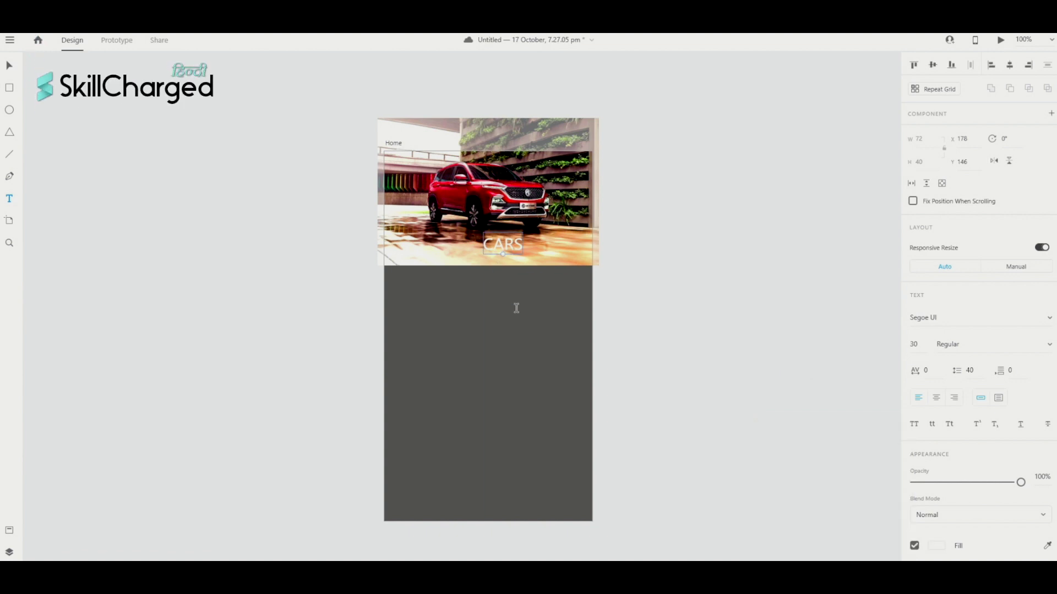
Set the font weight of the CARS text to Bold.
{"action": "scroll", "coordinate": [717, 351], "scroll_direction": "left", "scroll_amount": 1}
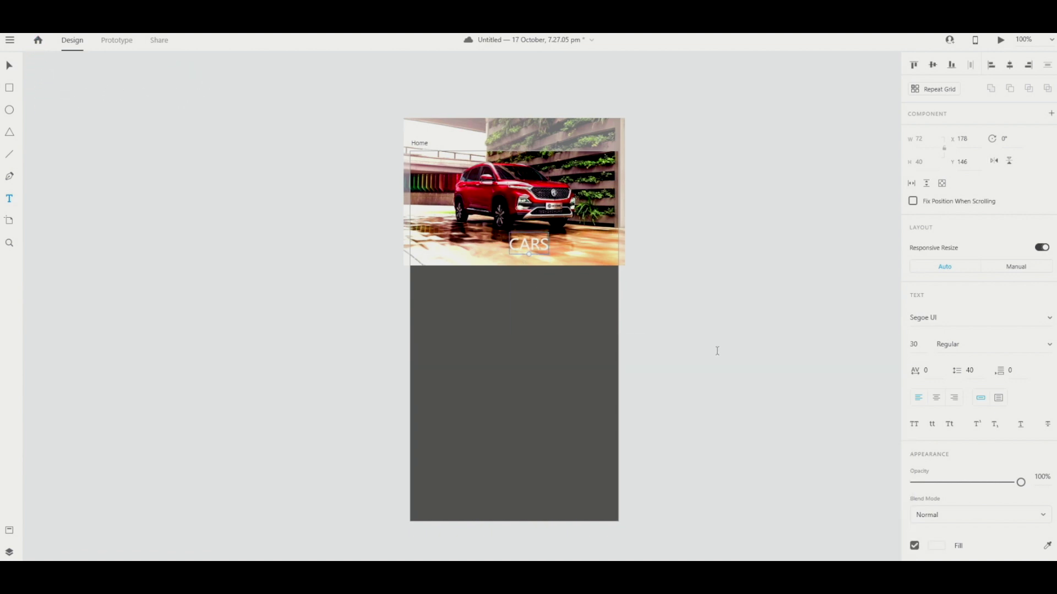
{"action": "scroll", "coordinate": [537, 241], "scroll_direction": "left", "scroll_amount": 2}
{"action": "scroll", "coordinate": [536, 242], "scroll_direction": "down", "scroll_amount": 1}
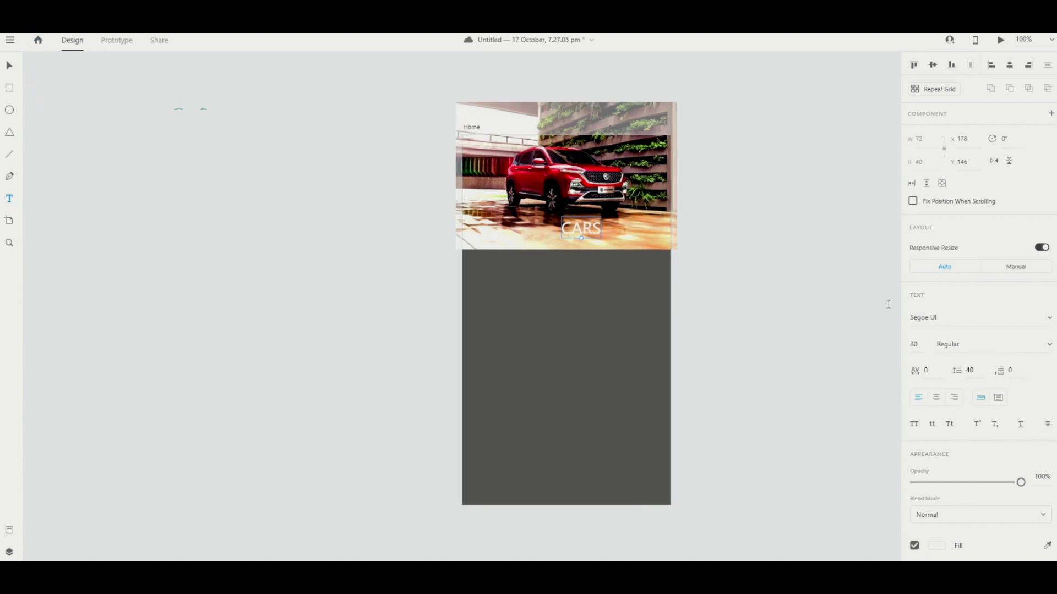
{"action": "left_click", "coordinate": [991, 351]}
{"action": "key", "text": "Up"}
{"action": "key", "text": "Up"}
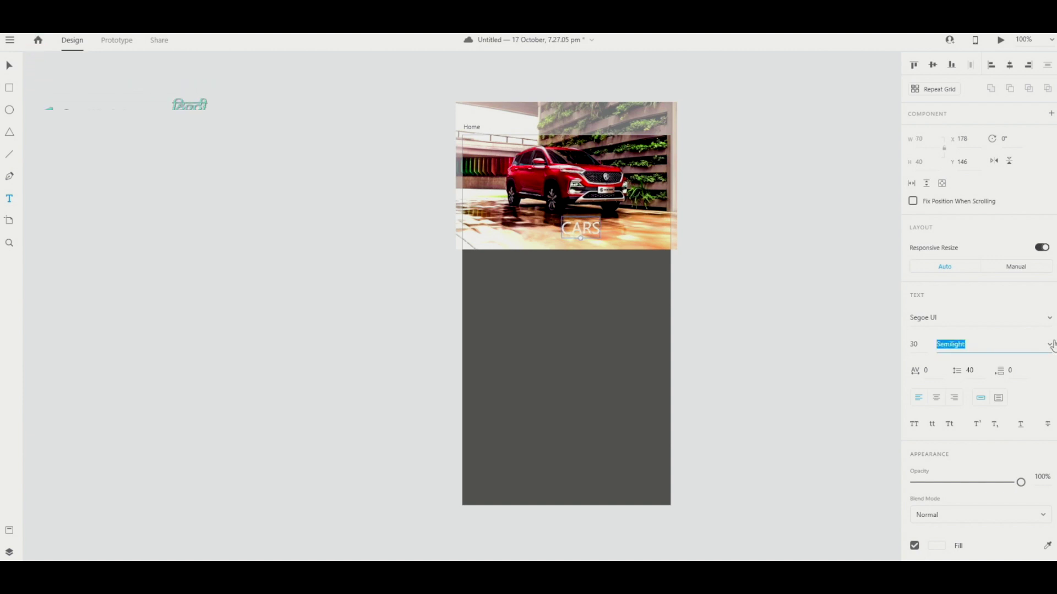
{"action": "left_click", "coordinate": [1050, 346]}
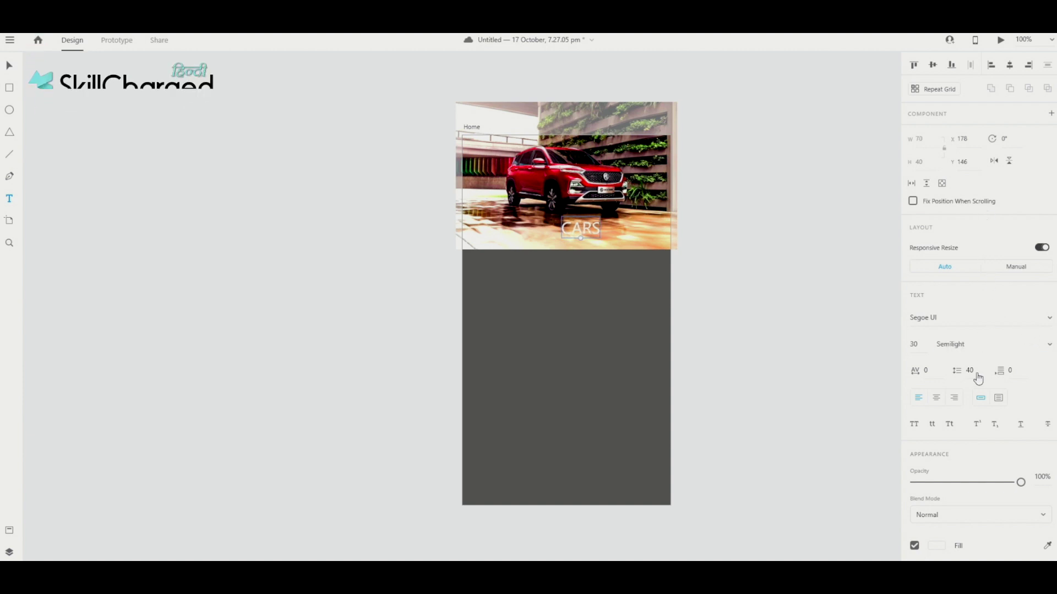
{"action": "left_click", "coordinate": [973, 392]}
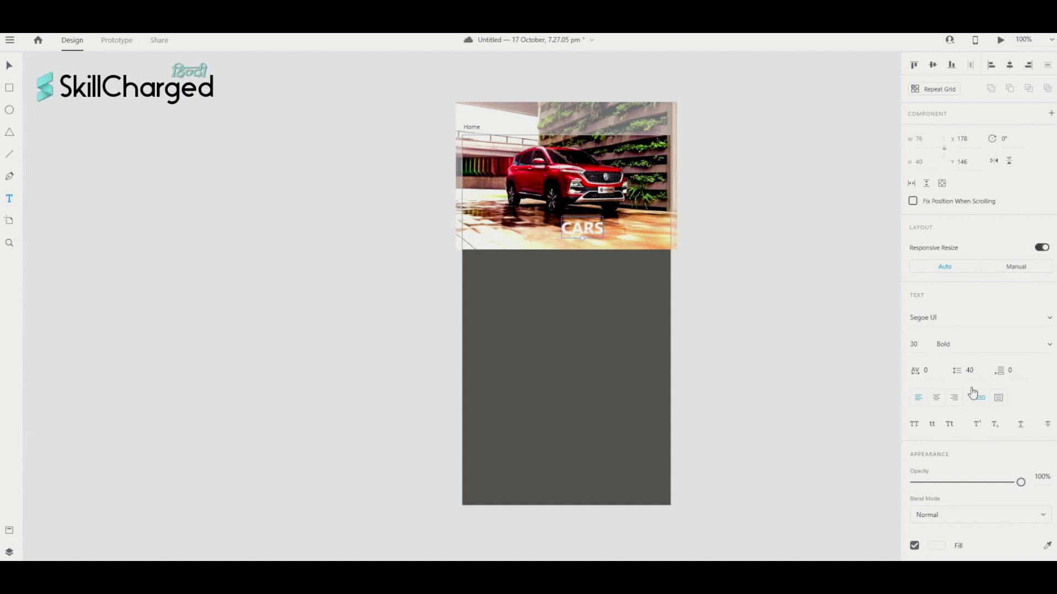
Change the font of the CARS text to Segoe Script and move it to the upper right corner of the car image.
{"action": "left_click", "coordinate": [938, 318]}
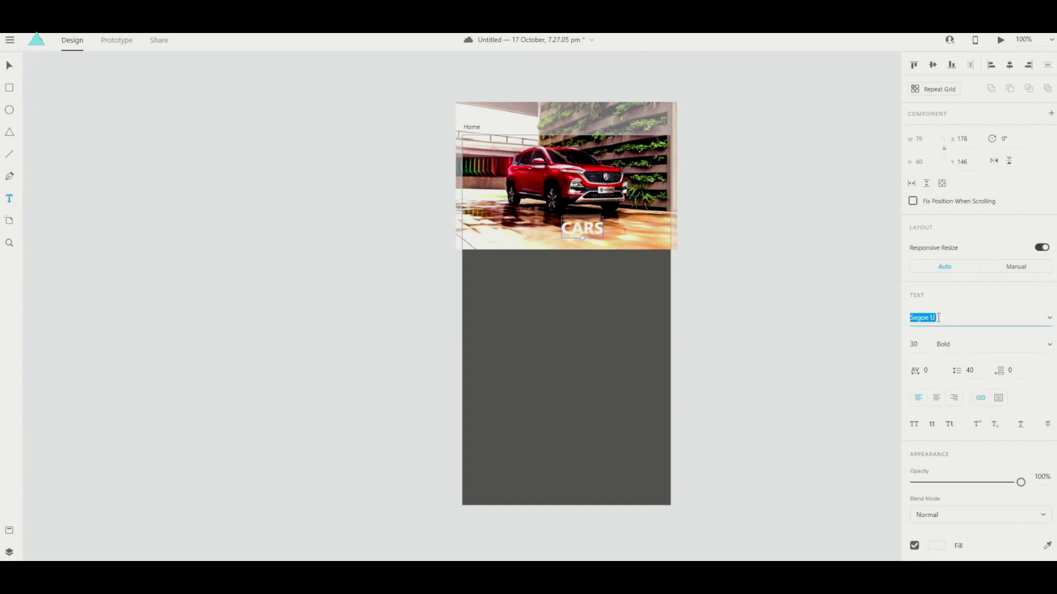
{"action": "left_click", "coordinate": [1050, 321]}
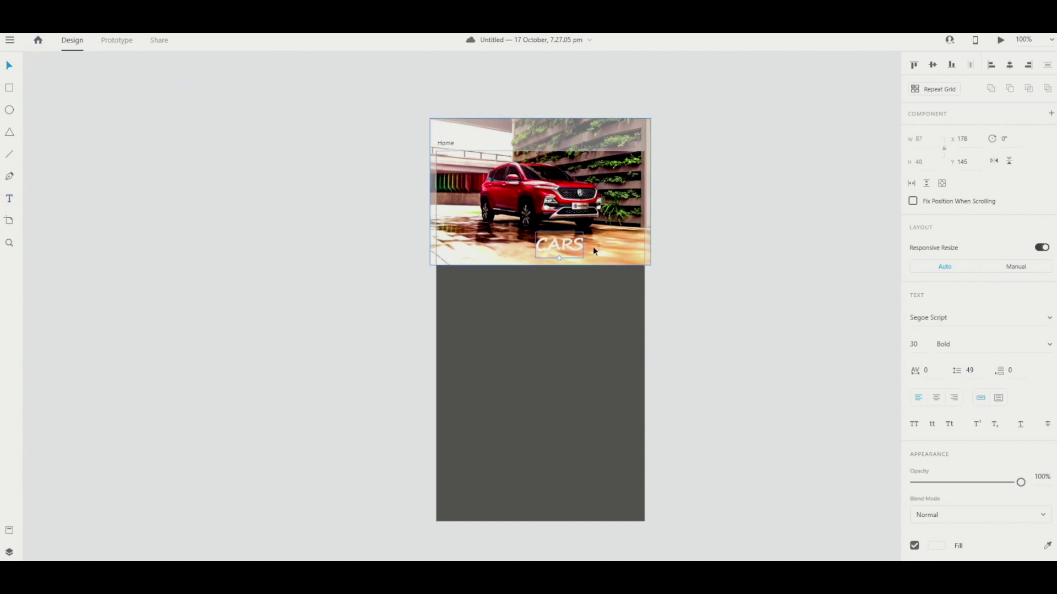
{"action": "left_click_drag", "start_coordinate": [573, 244], "coordinate": [607, 185]}
{"action": "scroll", "coordinate": [688, 282], "scroll_direction": "up", "scroll_amount": 1}
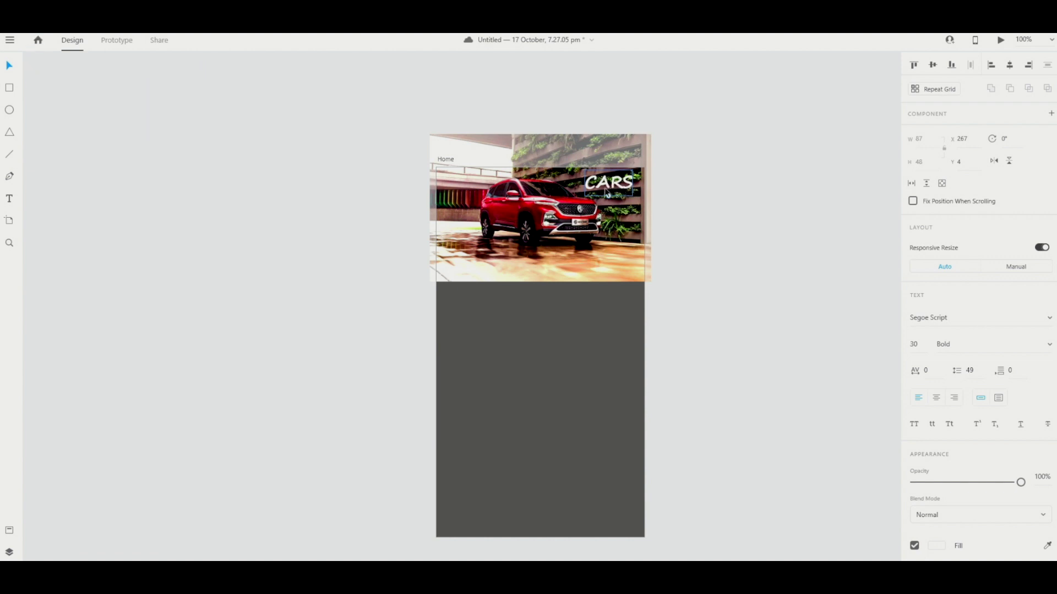
{"action": "scroll", "coordinate": [269, 130], "scroll_direction": "right", "scroll_amount": 1}
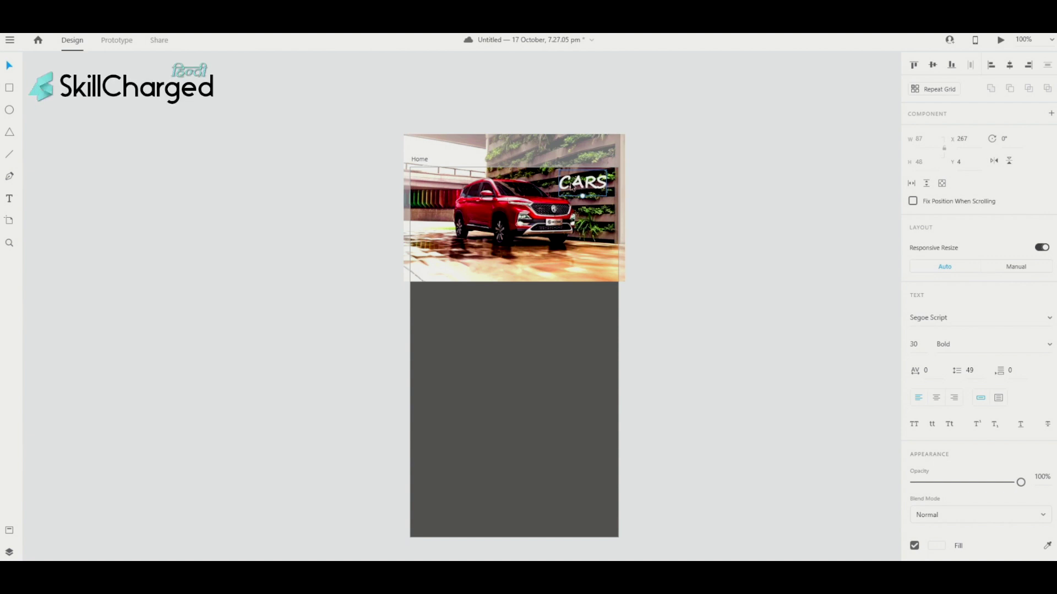
{"action": "scroll", "coordinate": [570, 183], "scroll_direction": "up", "scroll_amount": 1}
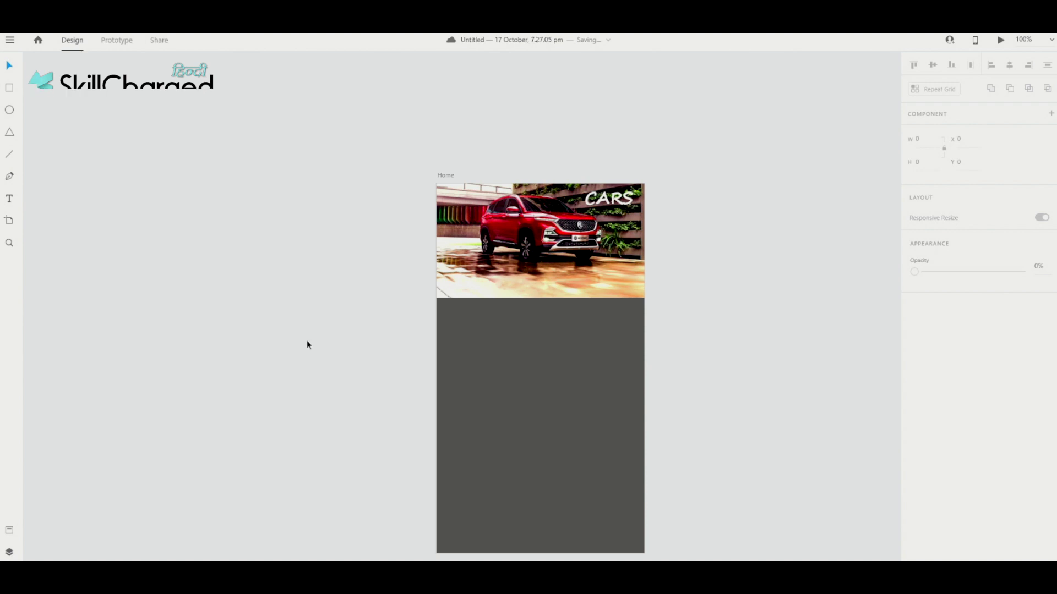
Draw a rectangle about 391 by 152 just below the car image, overlapping both side edges of the artboard.
{"action": "scroll", "coordinate": [693, 379], "scroll_direction": "down", "scroll_amount": 1}
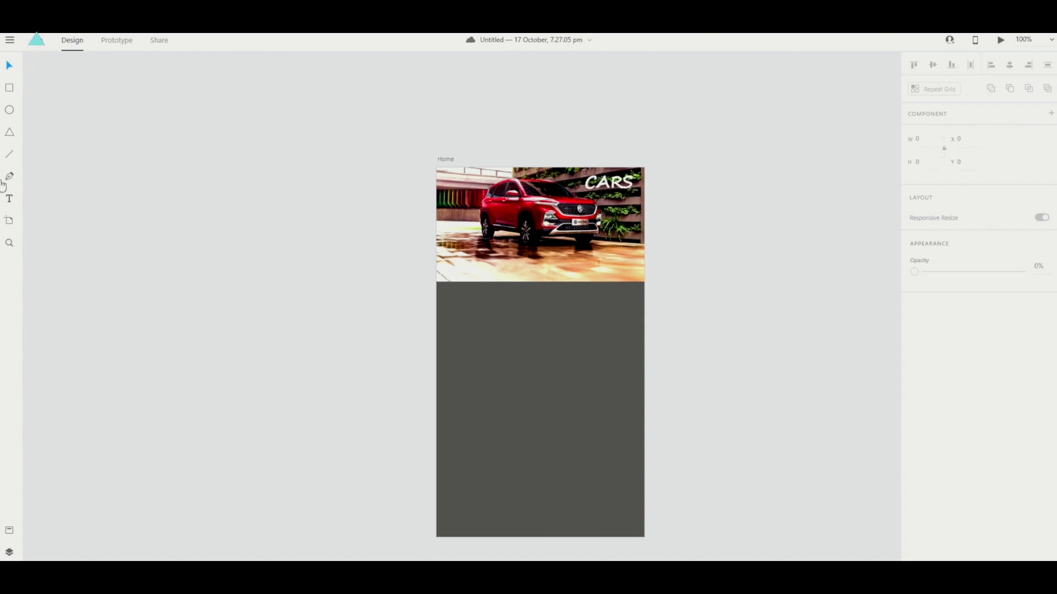
{"action": "left_click", "coordinate": [11, 89]}
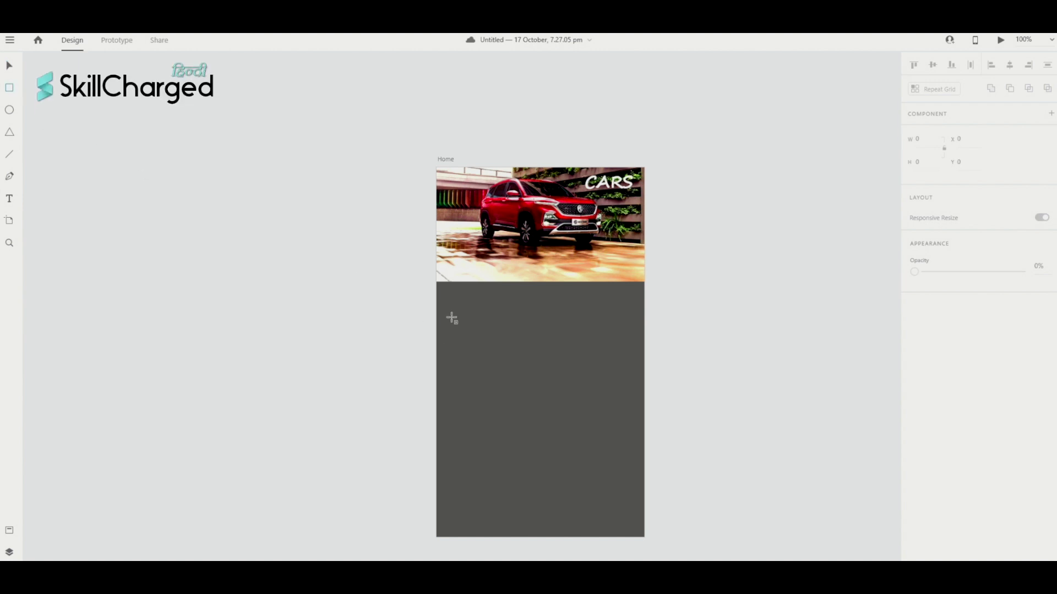
{"action": "left_click_drag", "start_coordinate": [446, 303], "coordinate": [657, 381]}
{"action": "scroll", "coordinate": [654, 370], "scroll_direction": "left", "scroll_amount": 1}
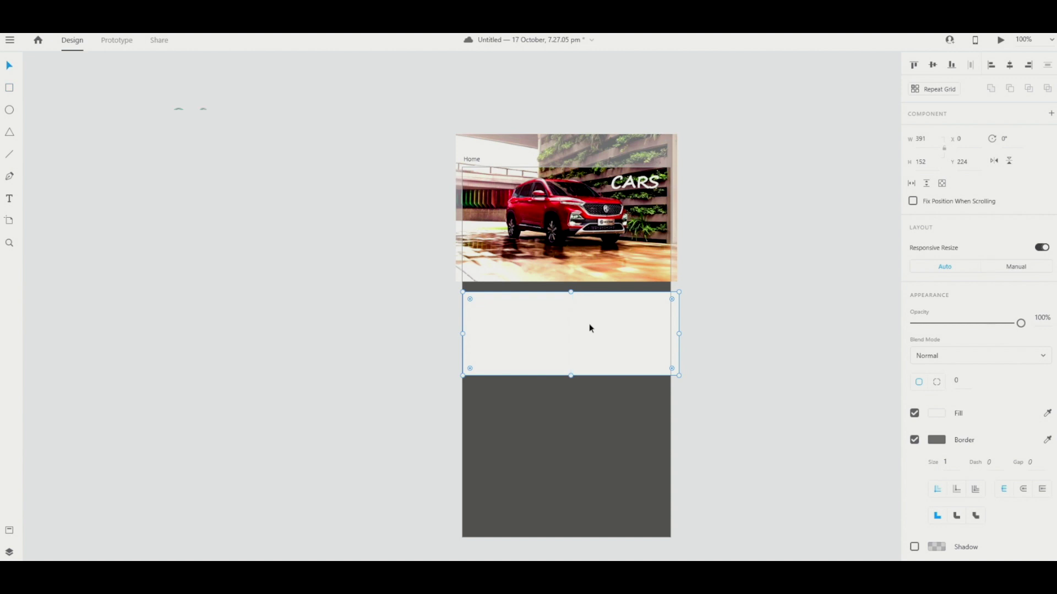
{"action": "left_click_drag", "start_coordinate": [589, 325], "coordinate": [583, 319]}
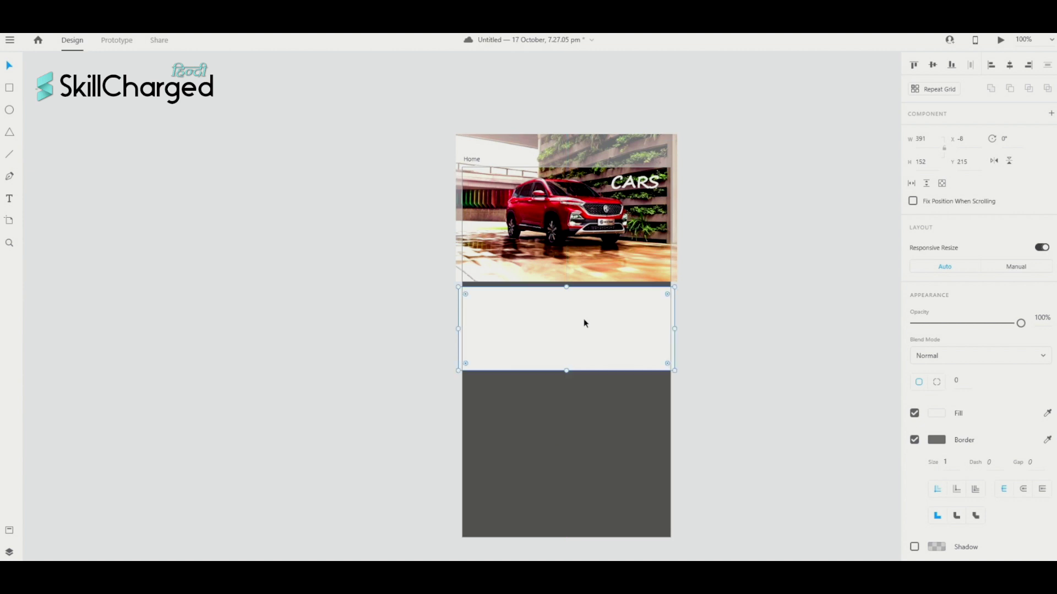
{"action": "left_click", "coordinate": [718, 325]}
{"action": "left_click", "coordinate": [612, 313]}
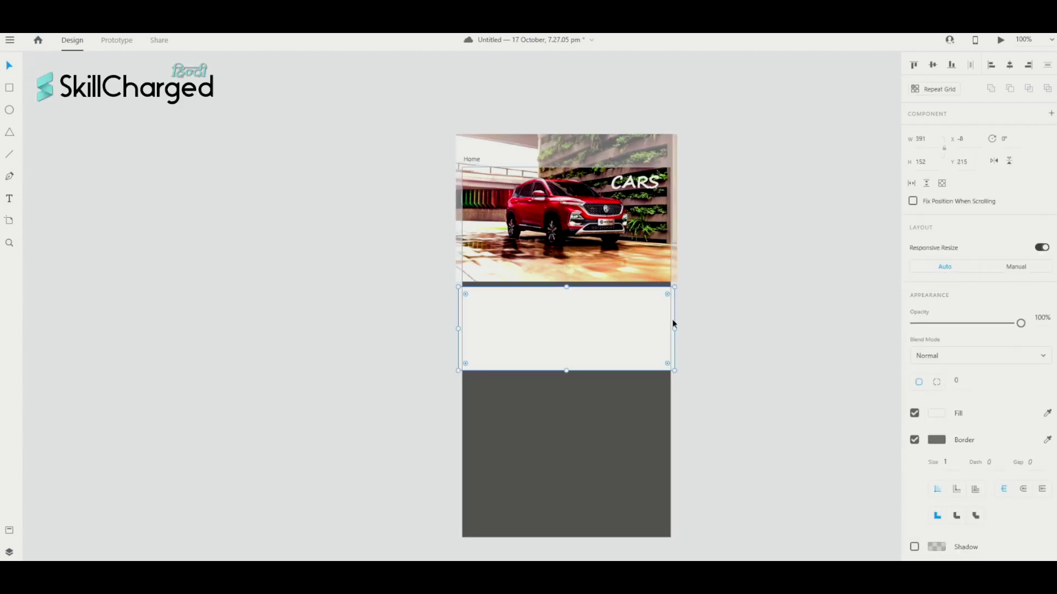
{"action": "left_click", "coordinate": [671, 323]}
{"action": "left_click", "coordinate": [626, 327]}
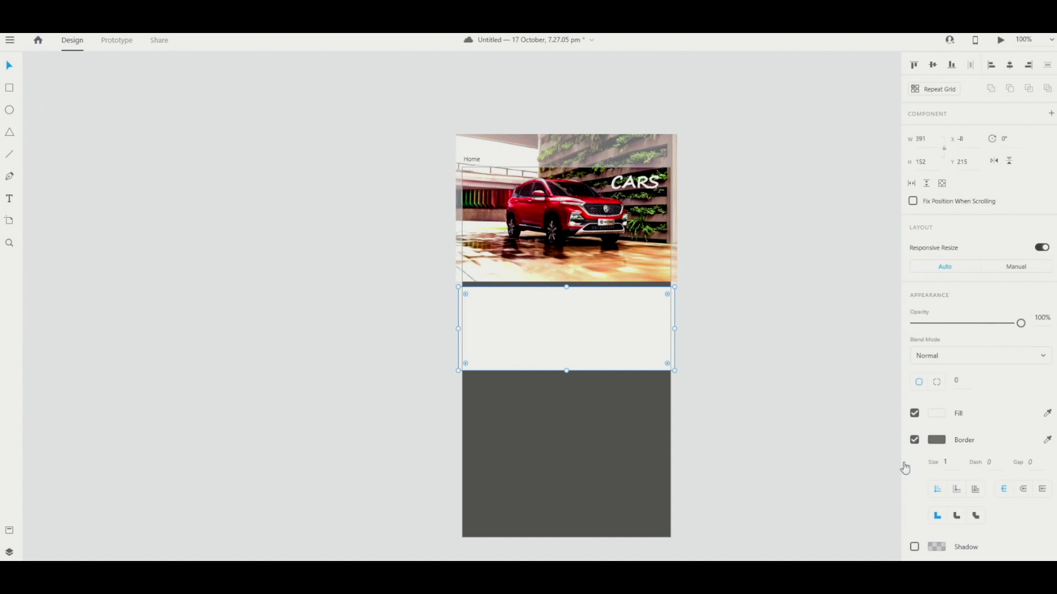
Change the fill colour of the rectangle below the car image to near-black.
{"action": "left_click", "coordinate": [936, 416]}
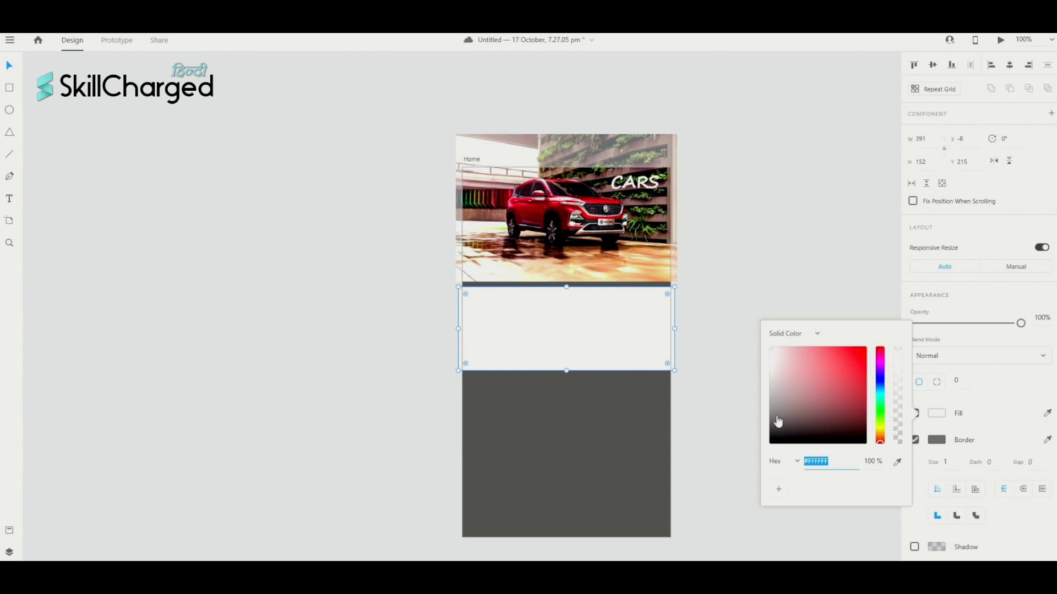
{"action": "left_click_drag", "start_coordinate": [778, 421], "coordinate": [779, 430]}
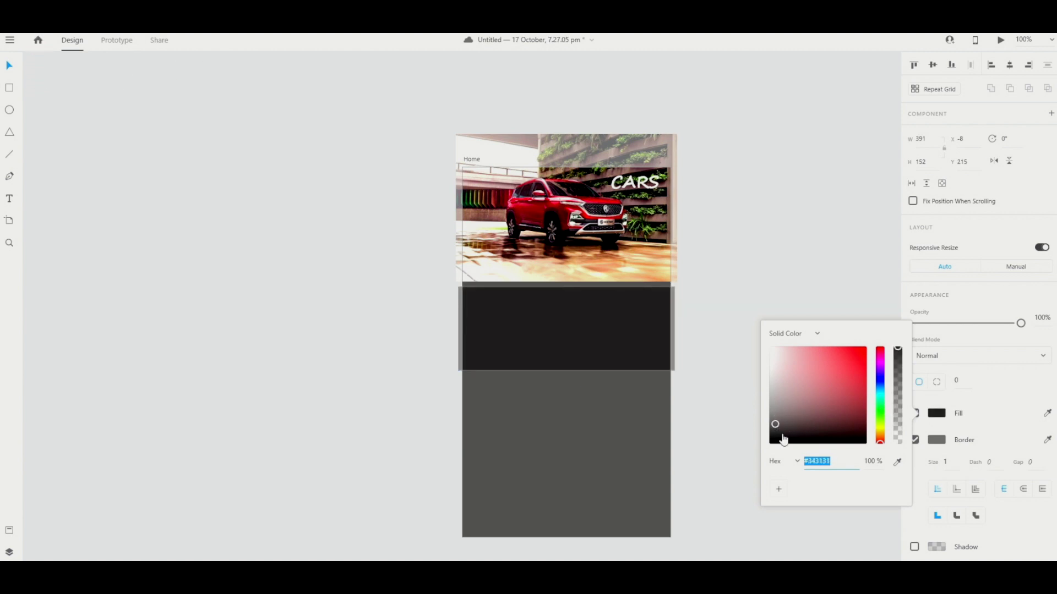
{"action": "left_click", "coordinate": [866, 292]}
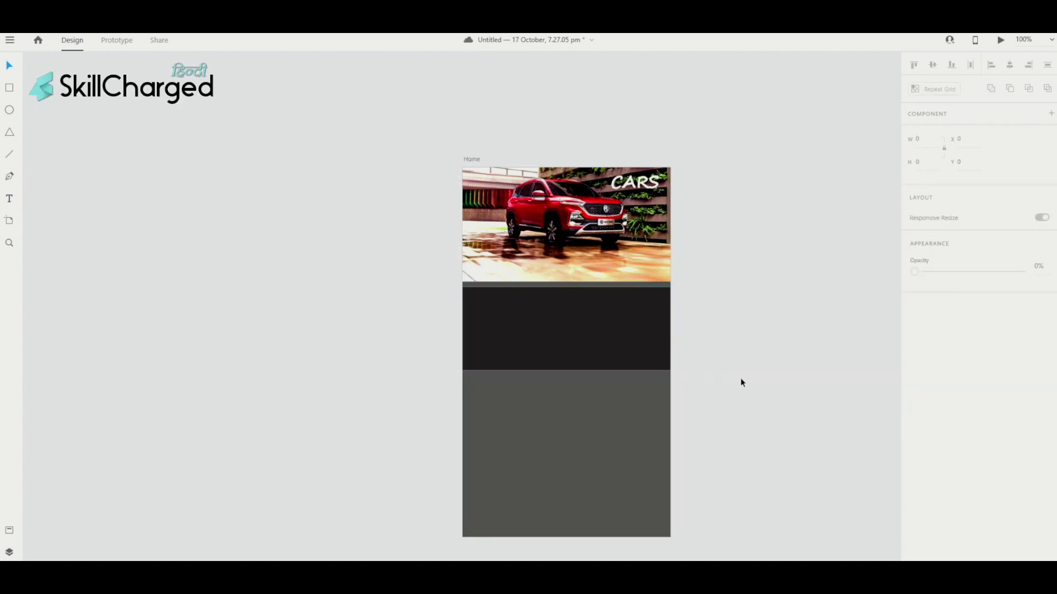
Remove the border from the near-black rectangle.
{"action": "scroll", "coordinate": [656, 314], "scroll_direction": "down", "scroll_amount": 2}
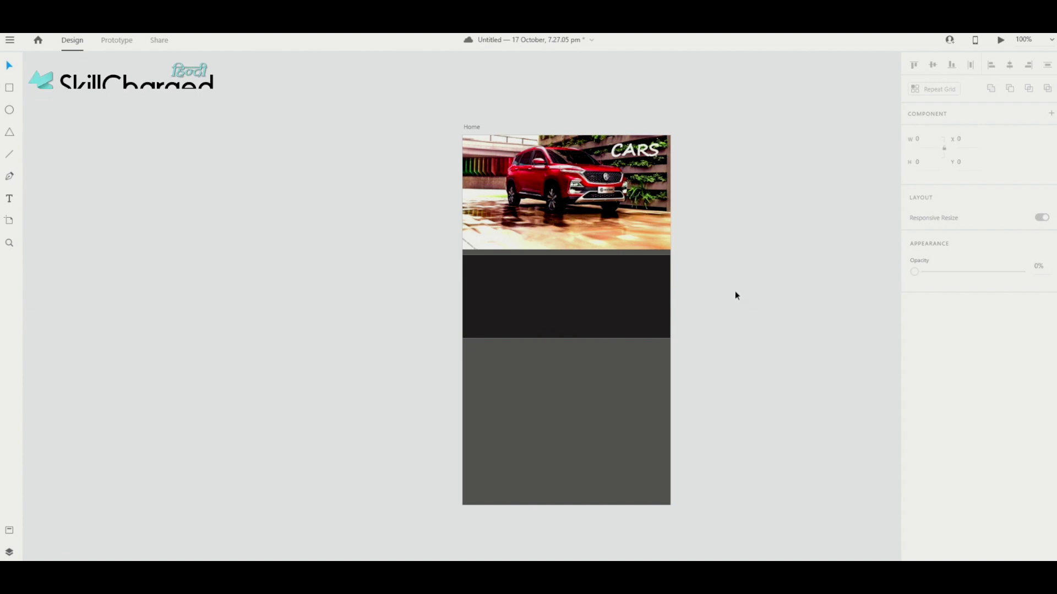
{"action": "scroll", "coordinate": [702, 330], "scroll_direction": "up", "scroll_amount": 2}
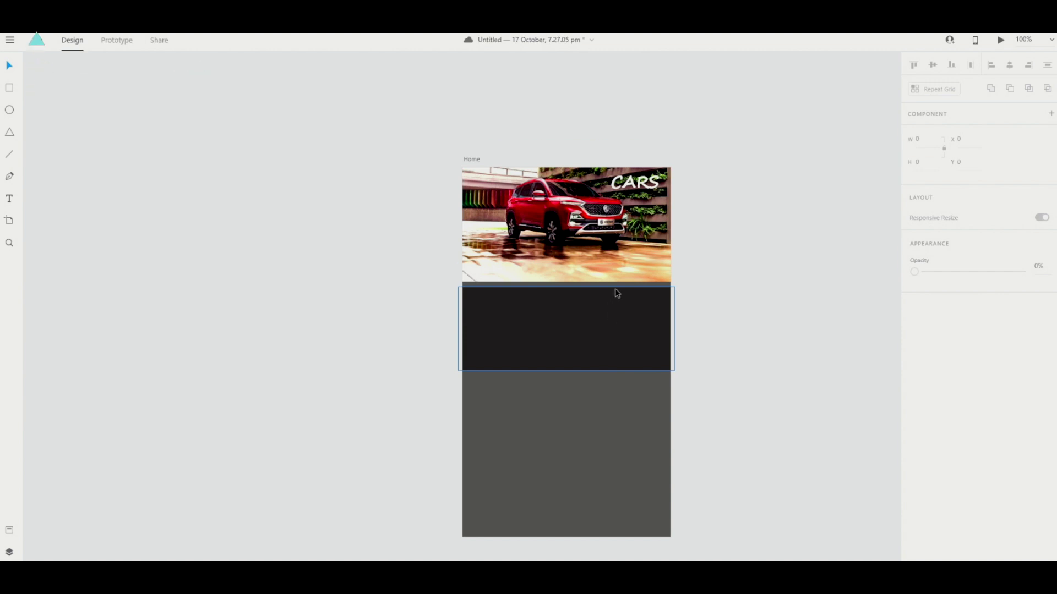
{"action": "left_click", "coordinate": [620, 342]}
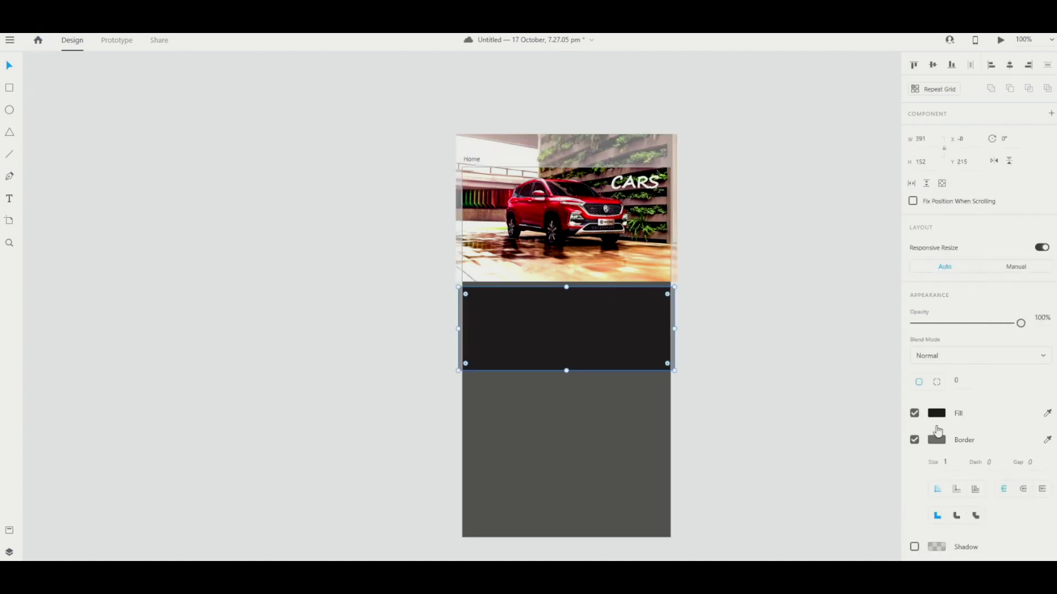
{"action": "left_click", "coordinate": [914, 441]}
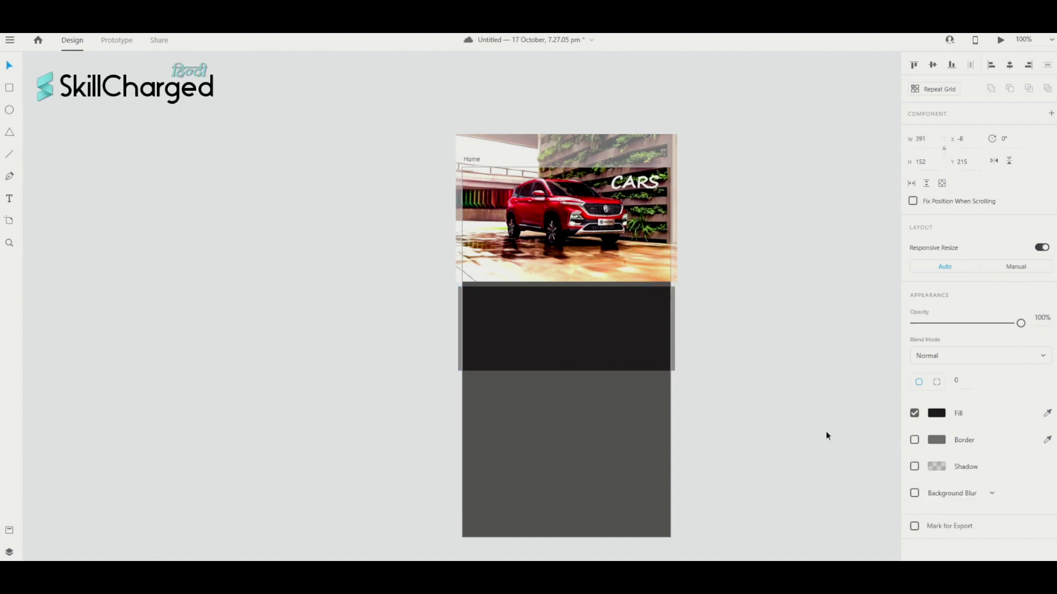
{"action": "left_click", "coordinate": [723, 357]}
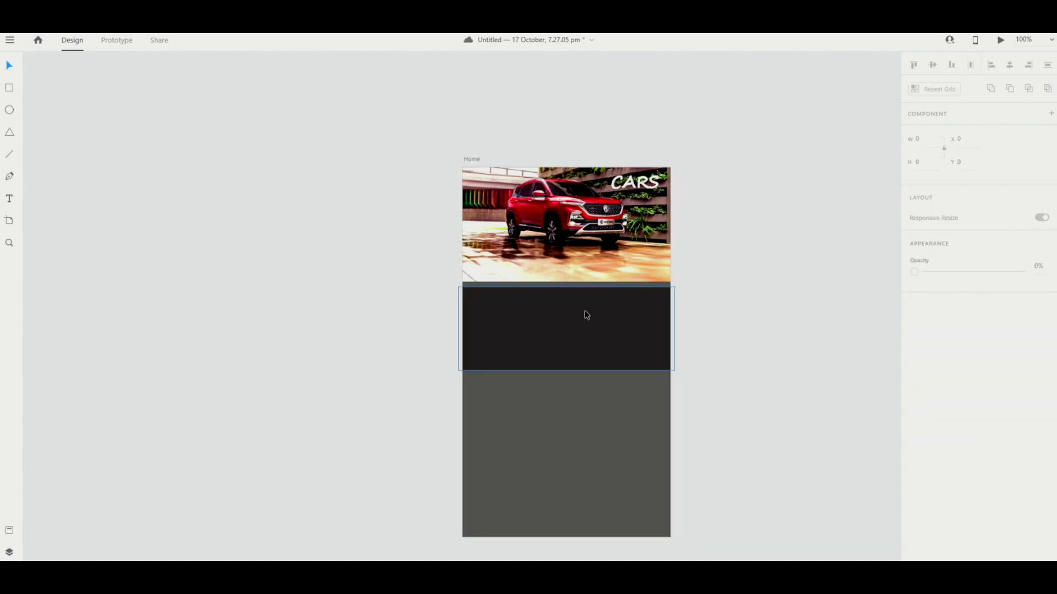
Import the image Cars1.jpg into the design.
{"action": "scroll", "coordinate": [715, 311], "scroll_direction": "up", "scroll_amount": 1}
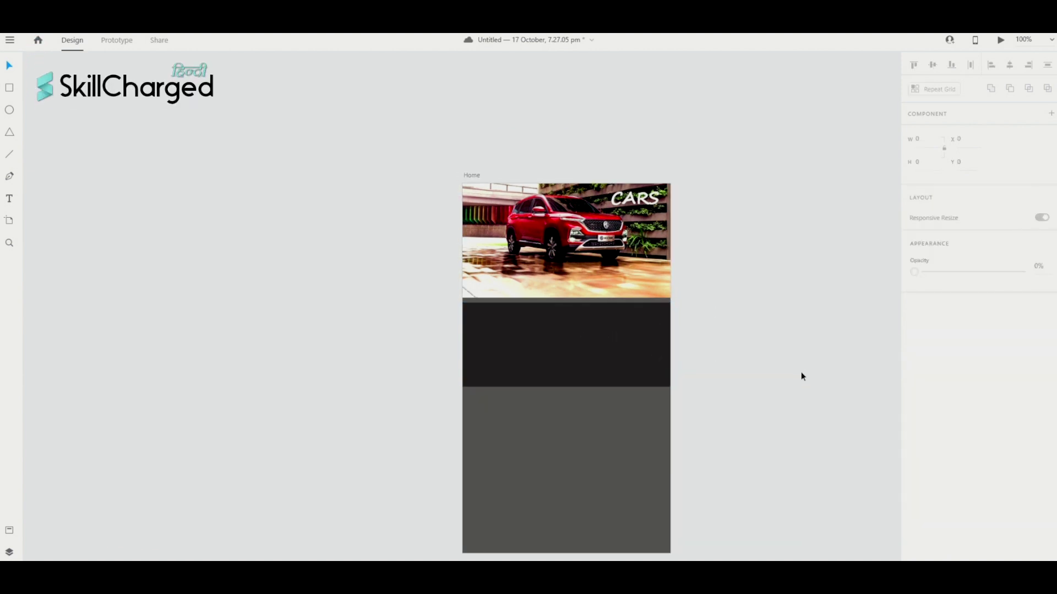
{"action": "scroll", "coordinate": [356, 306], "scroll_direction": "right", "scroll_amount": 10}
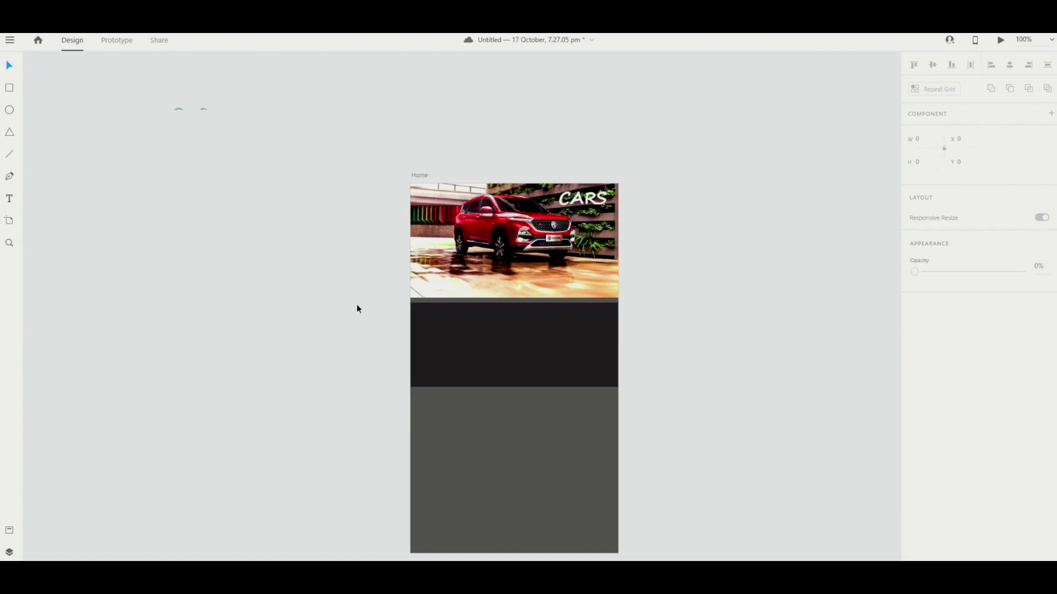
{"action": "scroll", "coordinate": [357, 308], "scroll_direction": "up", "scroll_amount": 1}
{"action": "scroll", "coordinate": [357, 308], "scroll_direction": "down", "scroll_amount": 3}
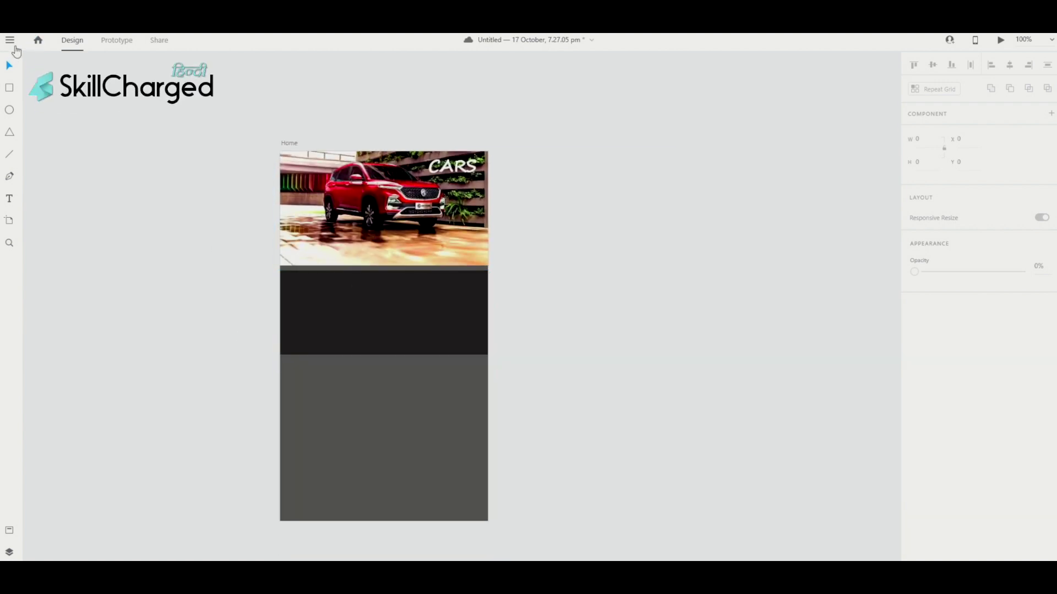
{"action": "left_click", "coordinate": [14, 48]}
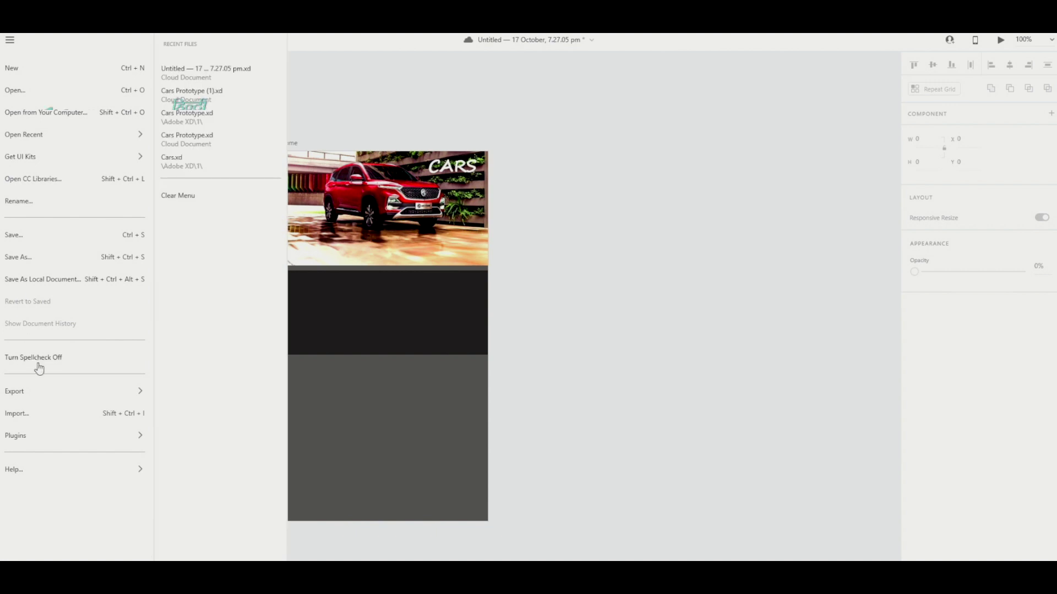
{"action": "left_click", "coordinate": [61, 414]}
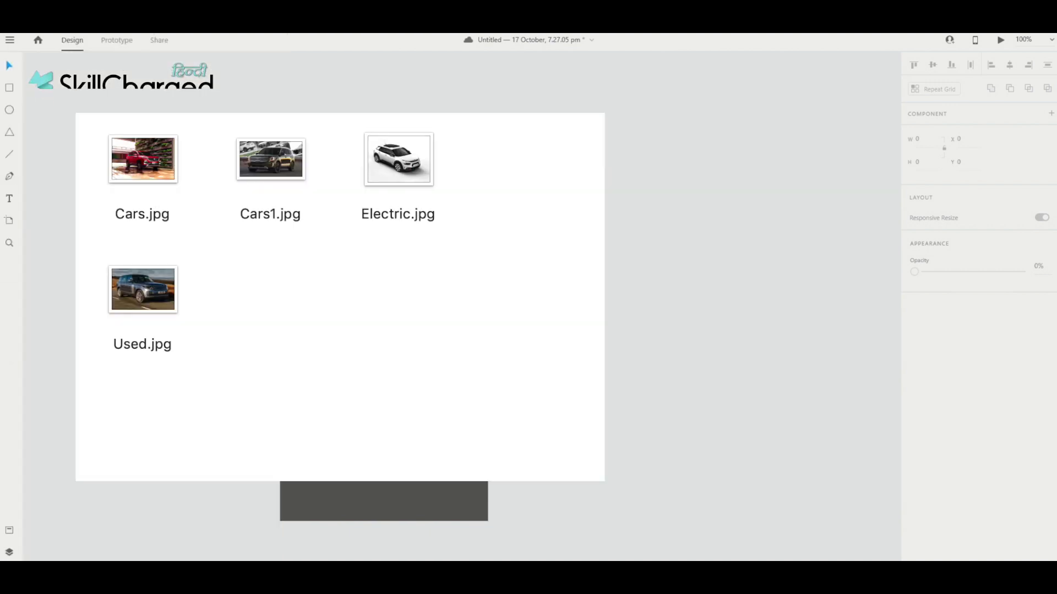
{"action": "key", "text": "Return"}
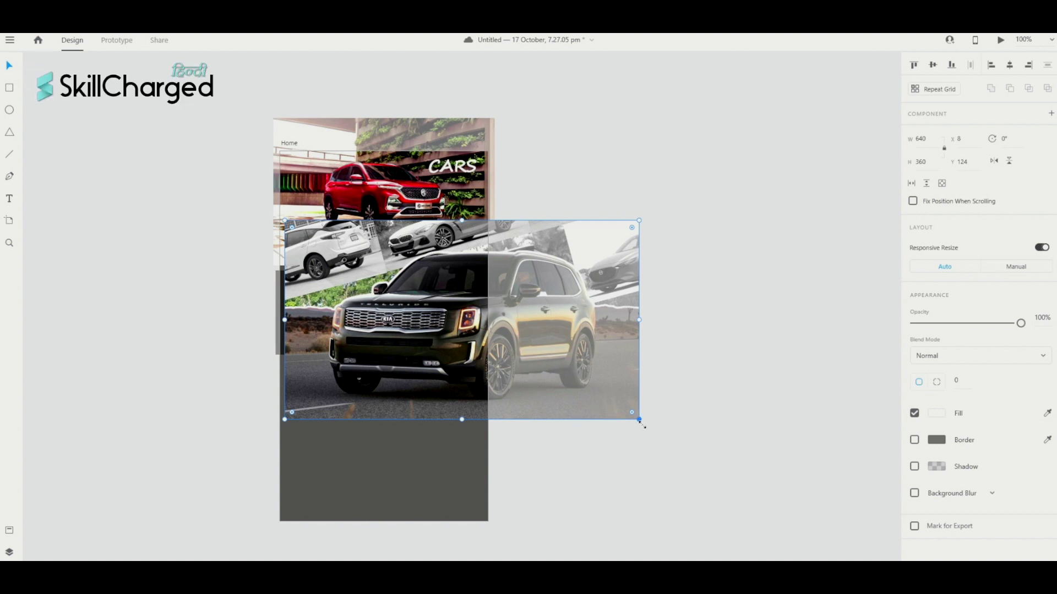
Scale the imported car image down to about 229 by 129 and place it at the left end of the dark rectangle.
{"action": "left_click_drag", "start_coordinate": [639, 420], "coordinate": [434, 326]}
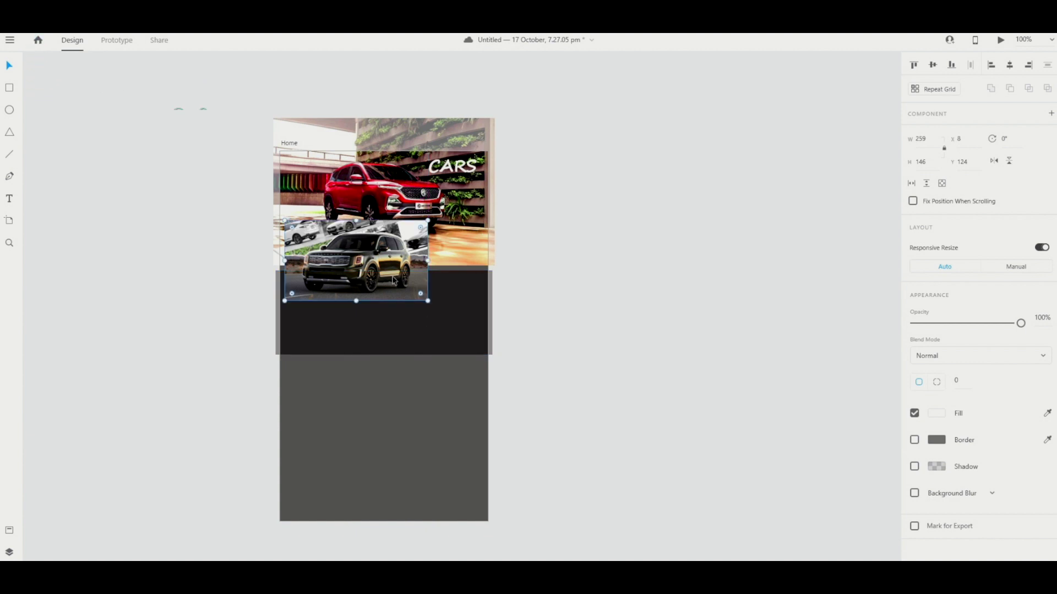
{"action": "left_click_drag", "start_coordinate": [395, 282], "coordinate": [377, 328]}
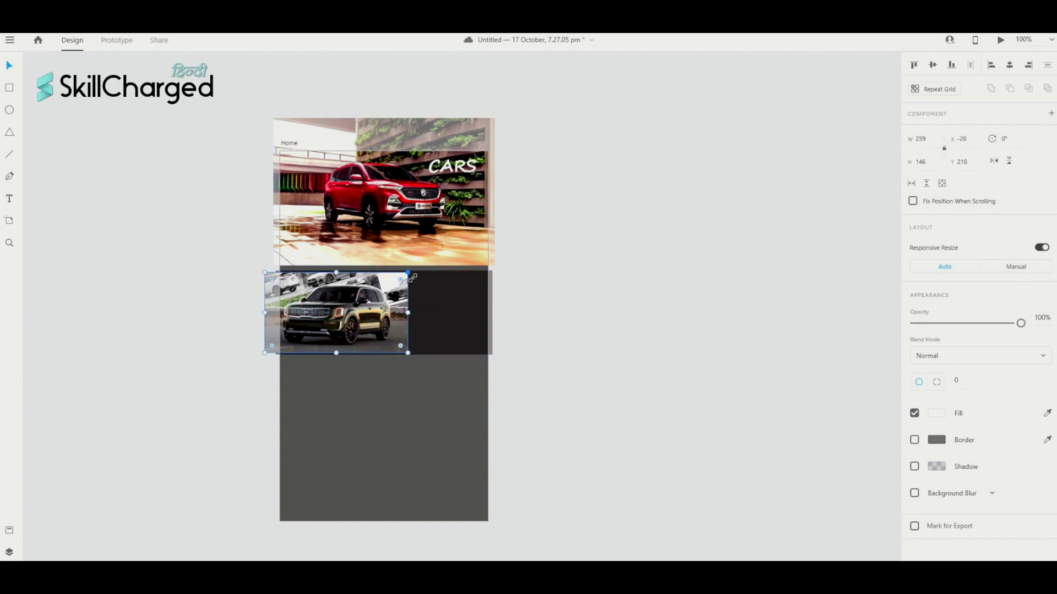
{"action": "mouse_move", "coordinate": [414, 277]}
{"action": "left_mouse_down"}
{"action": "mouse_move", "coordinate": [395, 283]}
{"action": "mouse_move", "coordinate": [416, 267]}
{"action": "mouse_move", "coordinate": [401, 286]}
{"action": "left_mouse_up"}
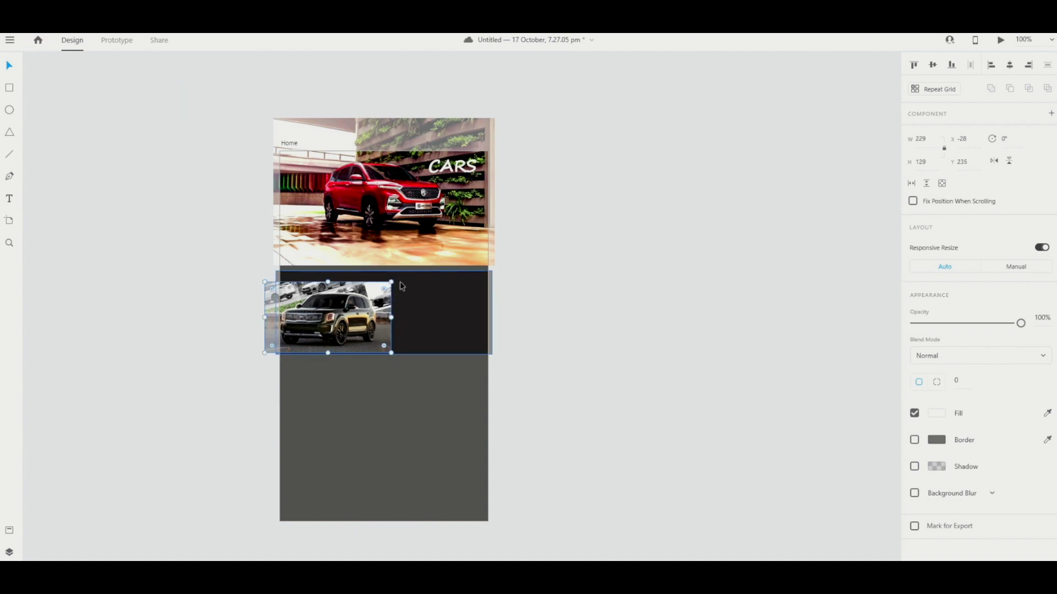
{"action": "left_click_drag", "start_coordinate": [357, 311], "coordinate": [372, 308]}
{"action": "left_click", "coordinate": [420, 313]}
{"action": "left_click", "coordinate": [565, 350]}
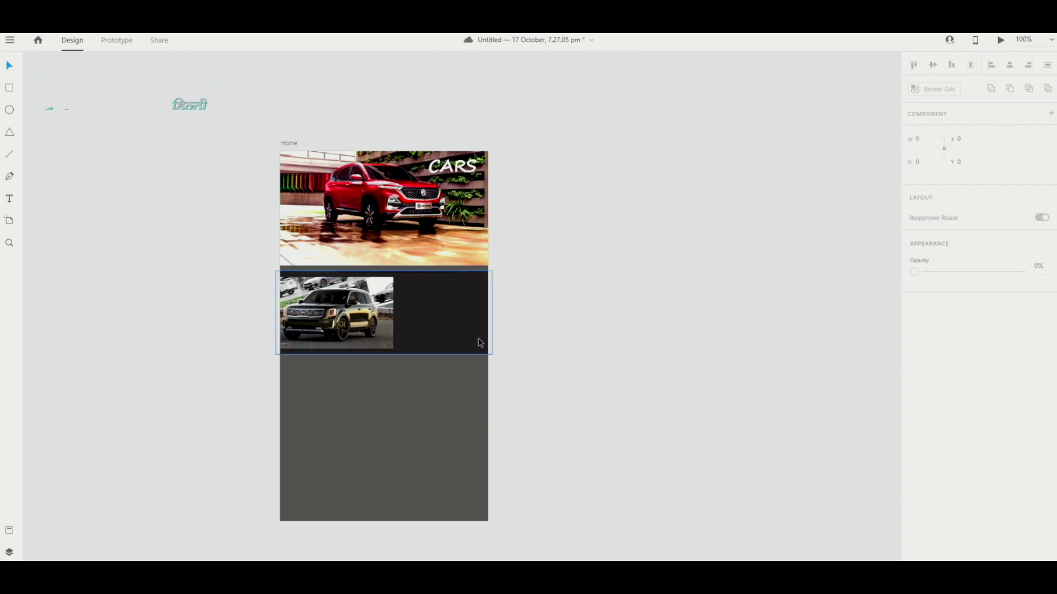
Shrink the car image in the dark rectangle to about 213 by 120, bringing its right edge to the artboard's vertical centre line.
{"action": "left_click", "coordinate": [374, 303]}
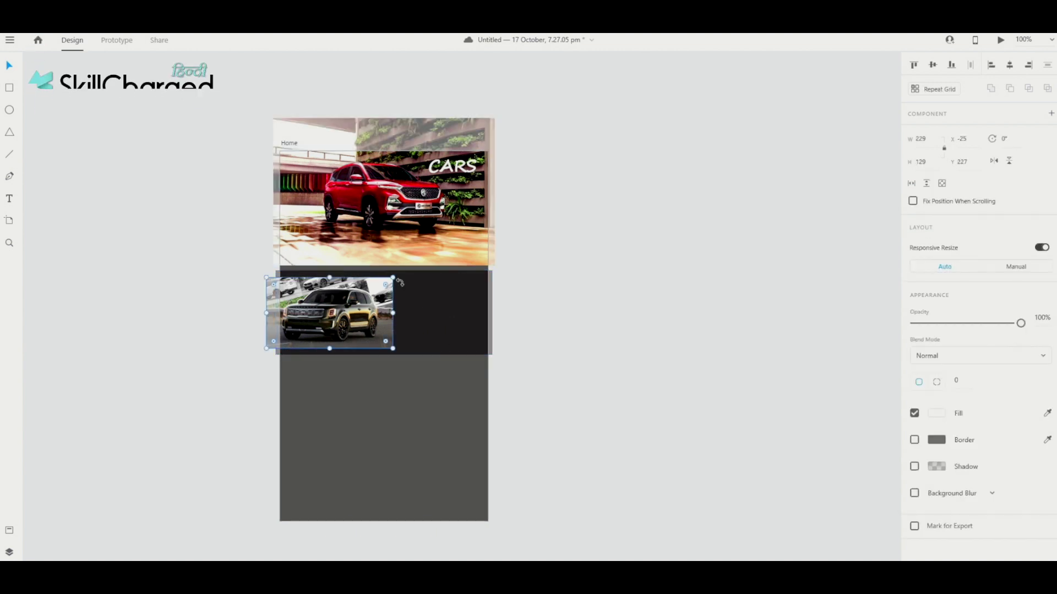
{"action": "left_click_drag", "start_coordinate": [392, 278], "coordinate": [346, 302]}
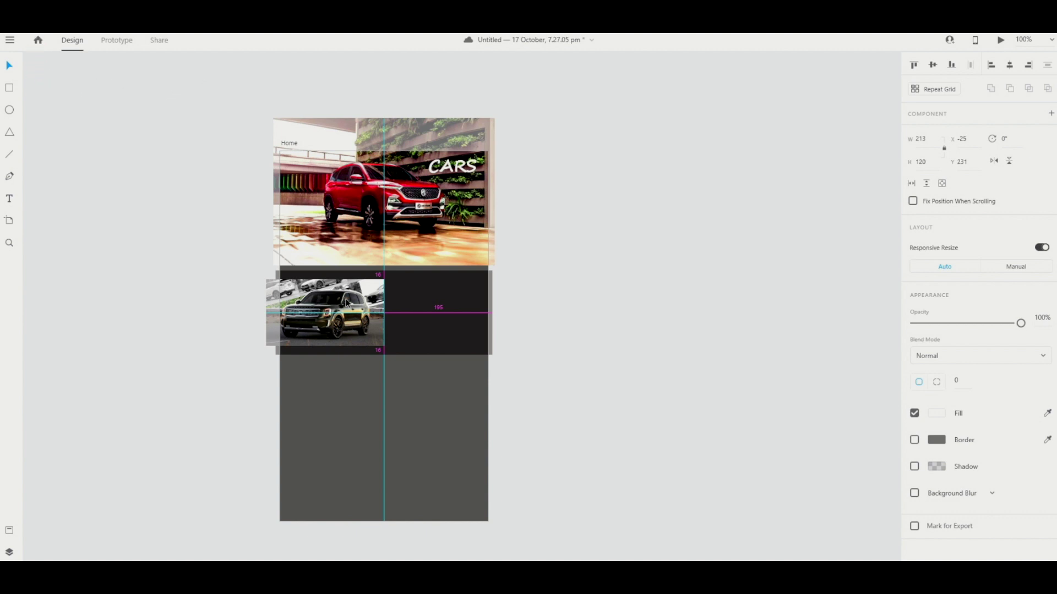
{"action": "left_click_drag", "start_coordinate": [347, 302], "coordinate": [347, 303]}
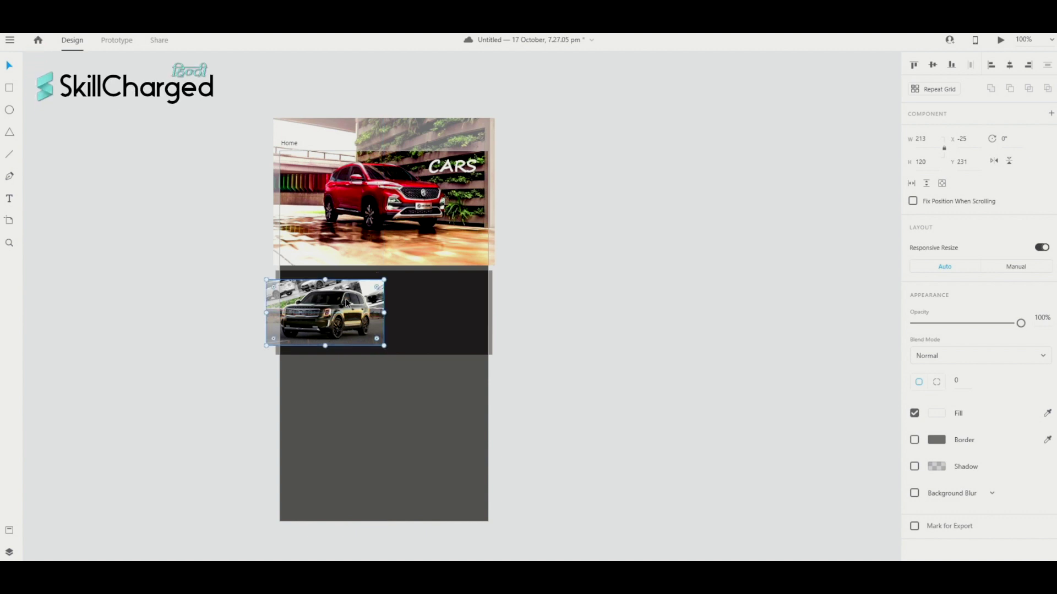
{"action": "left_click", "coordinate": [583, 325]}
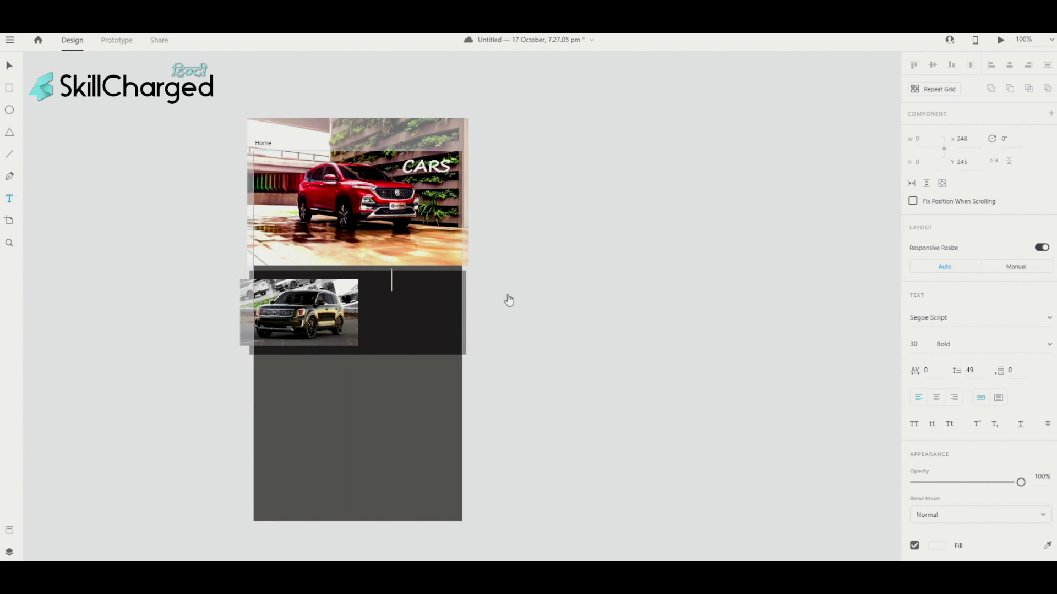
Add the text NEW CARS in the dark rectangle, to the right of the car image.
{"action": "type", "text": "NEW CARS"}
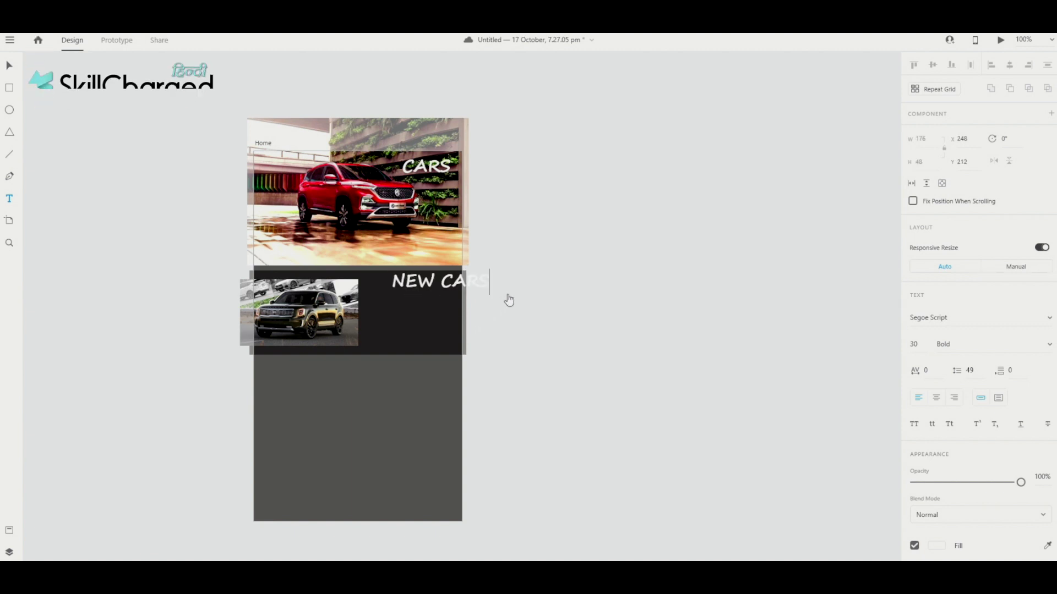
{"action": "key", "text": "Escape"}
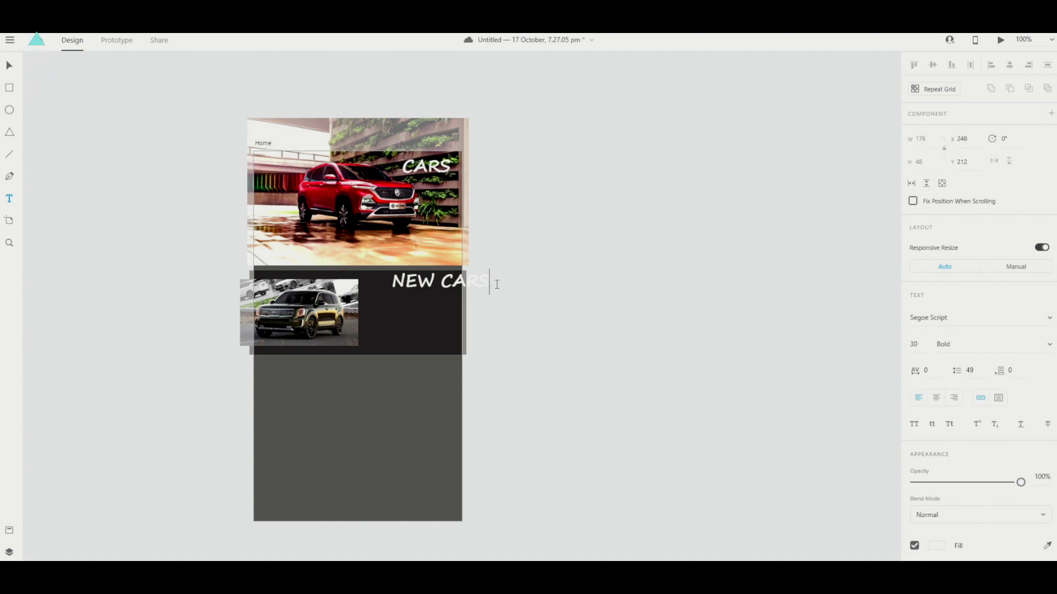
Set the font size of the NEW CARS text to 25.
{"action": "left_click_drag", "start_coordinate": [488, 284], "coordinate": [391, 282]}
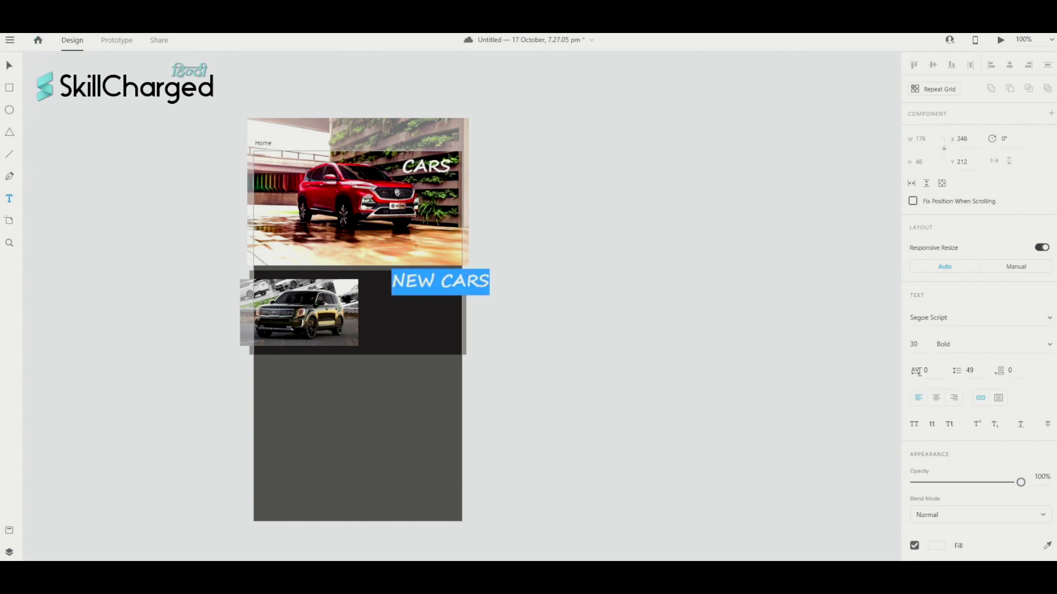
{"action": "left_click", "coordinate": [916, 346]}
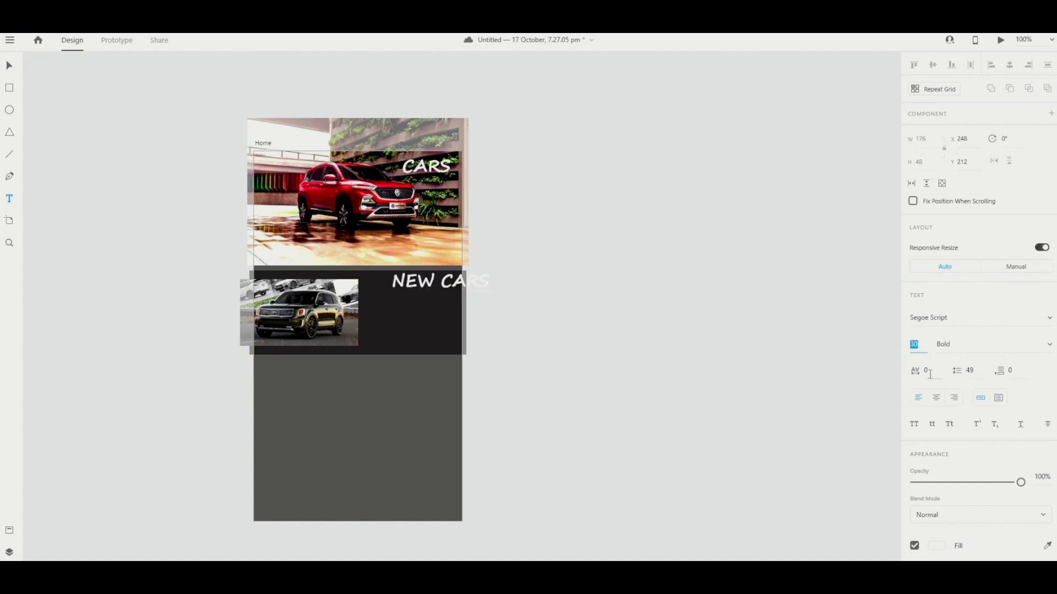
{"action": "type", "text": "25"}
{"action": "key", "text": "Return"}
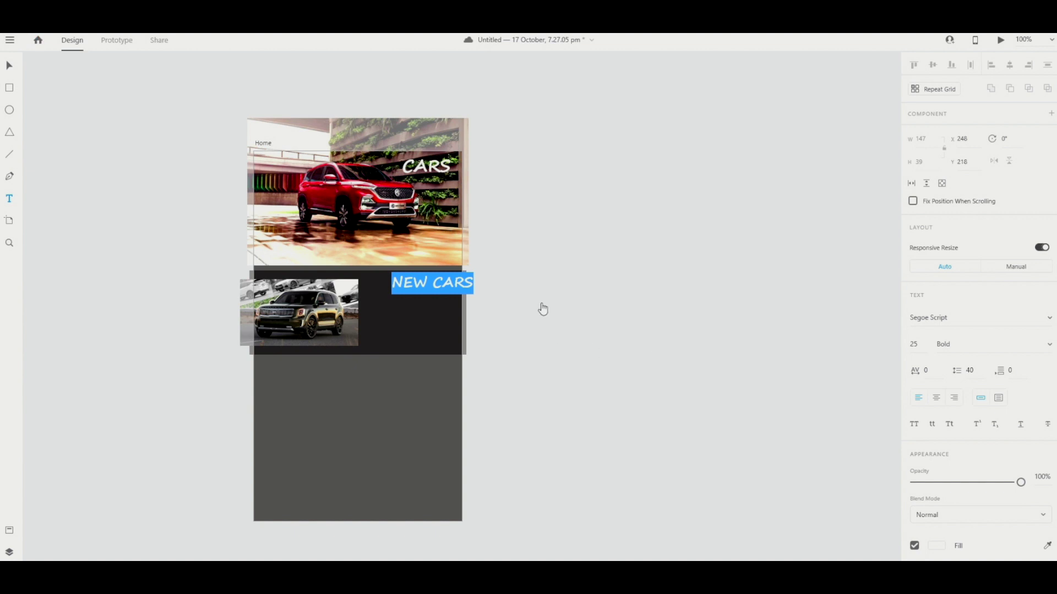
{"action": "type", "text": "v"}
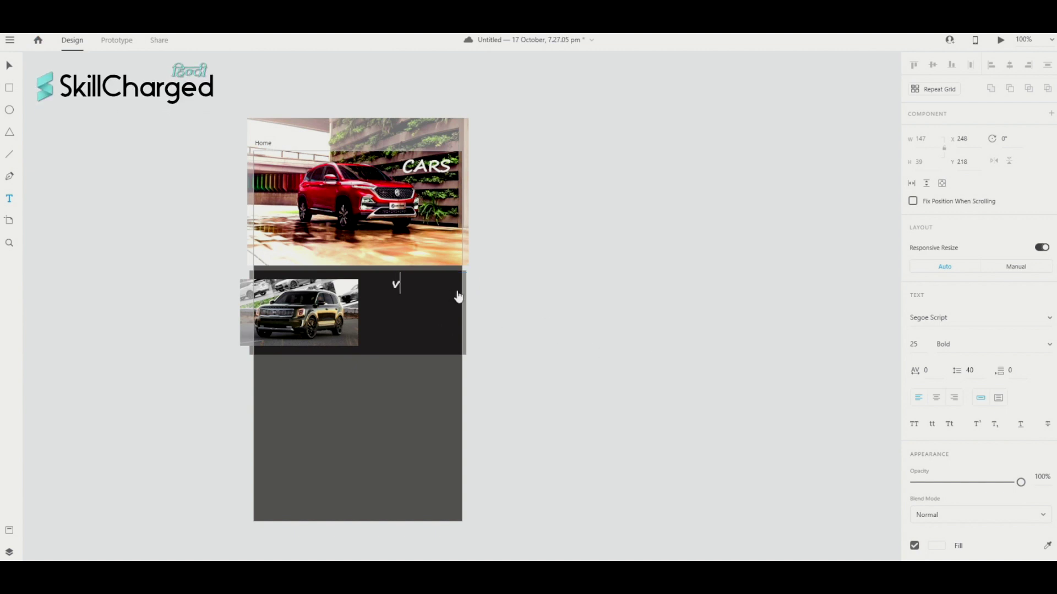
{"action": "key", "text": "ctrl+z"}
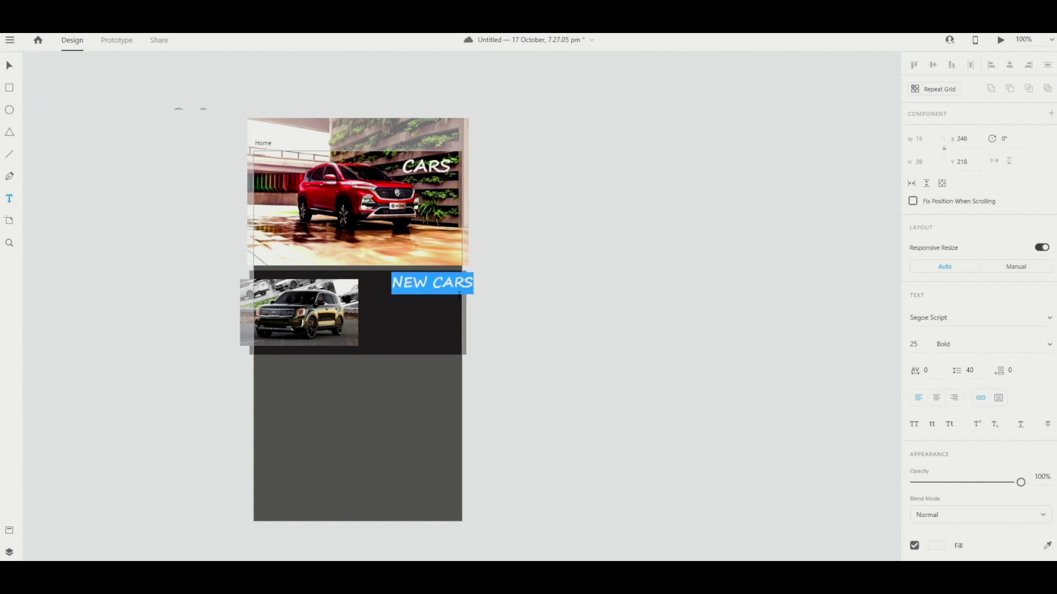
{"action": "key", "text": "Escape"}
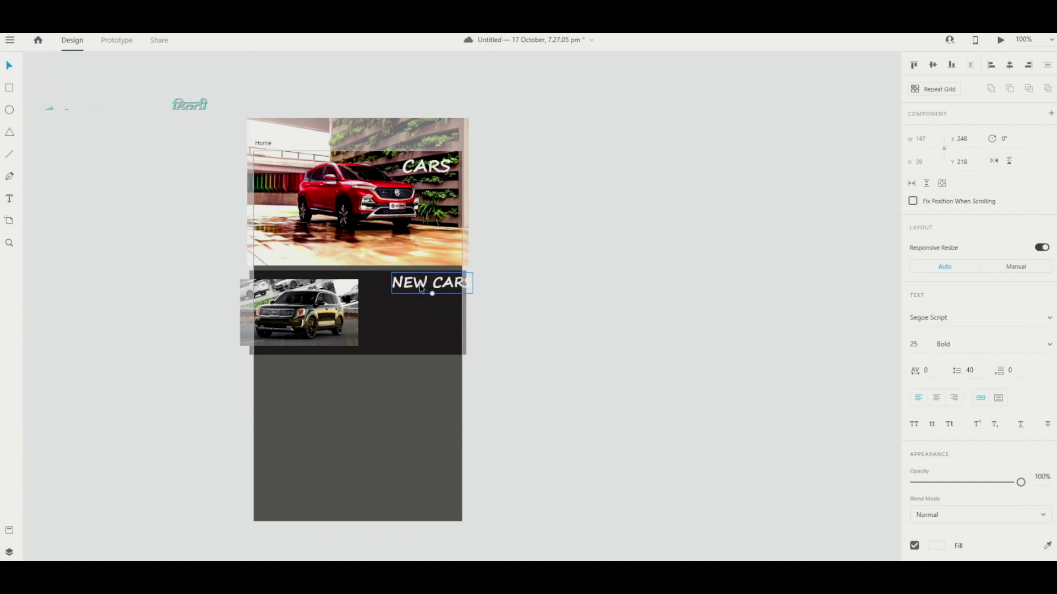
Move the NEW CARS text inside the dark panel, beside the car image, at about X 207, Y 231.
{"action": "left_click_drag", "start_coordinate": [416, 293], "coordinate": [400, 290]}
{"action": "scroll", "coordinate": [497, 318], "scroll_direction": "right", "scroll_amount": 1}
{"action": "left_click", "coordinate": [525, 318]}
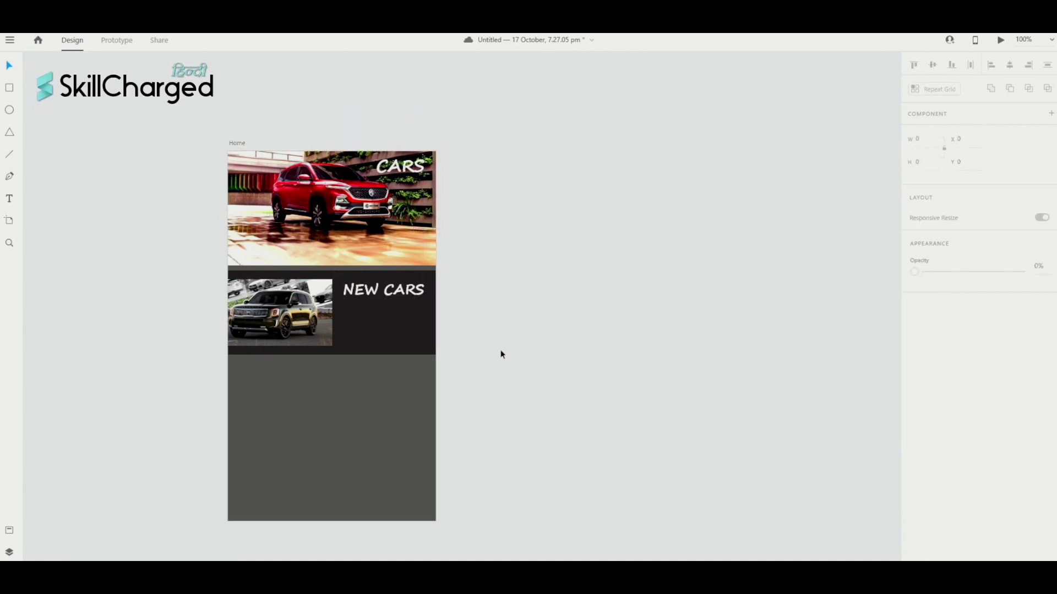
Set the NEW CARS text size to 20 and centre it between the car image and the panel's right edge.
{"action": "double_click", "coordinate": [409, 294]}
{"action": "double_click", "coordinate": [409, 294]}
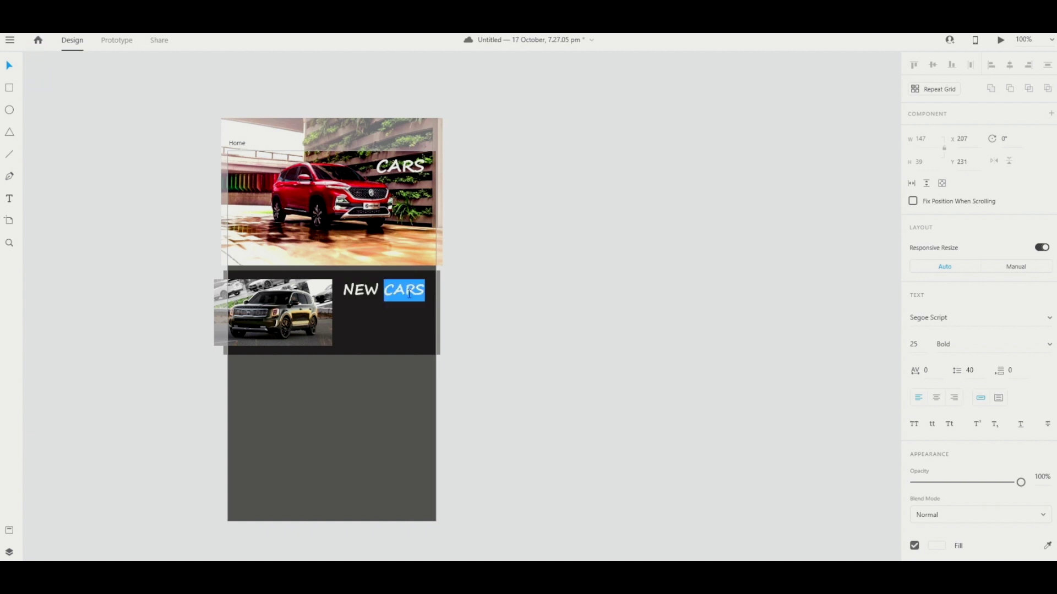
{"action": "key", "text": "ctrl+a"}
{"action": "left_click", "coordinate": [918, 347]}
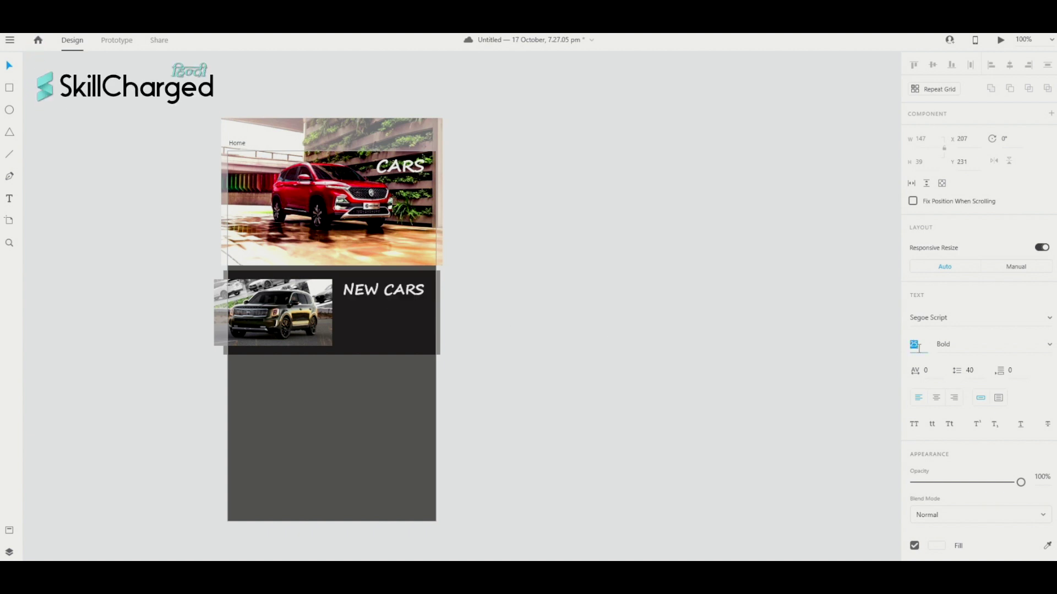
{"action": "type", "text": "20"}
{"action": "key", "text": "Return"}
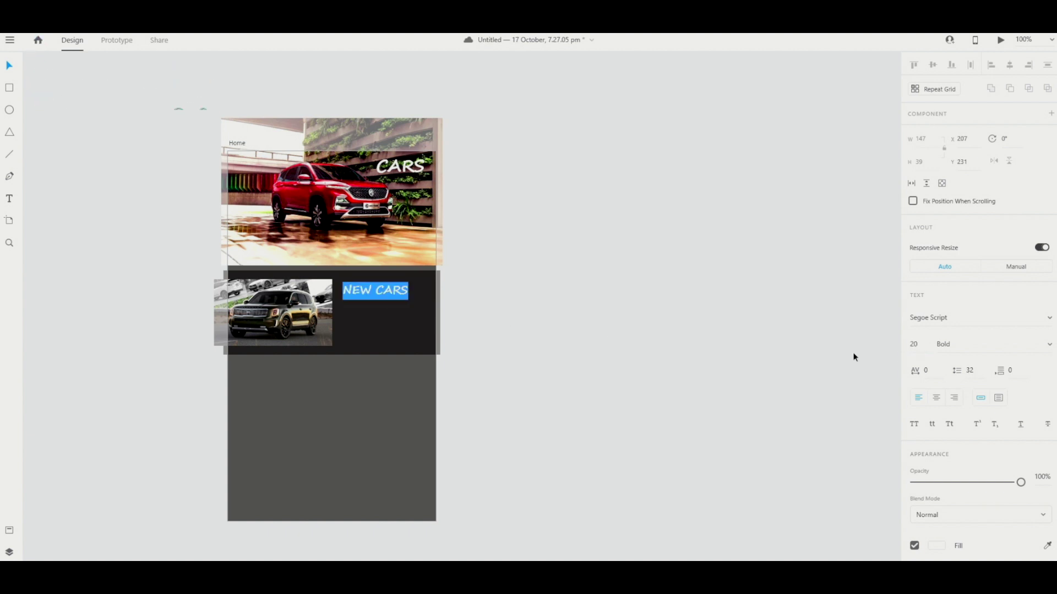
{"action": "key", "text": "Escape"}
{"action": "mouse_move", "coordinate": [392, 293]}
{"action": "left_mouse_down"}
{"action": "mouse_move", "coordinate": [412, 291]}
{"action": "mouse_move", "coordinate": [403, 291]}
{"action": "left_mouse_up"}
{"action": "left_click", "coordinate": [472, 300]}
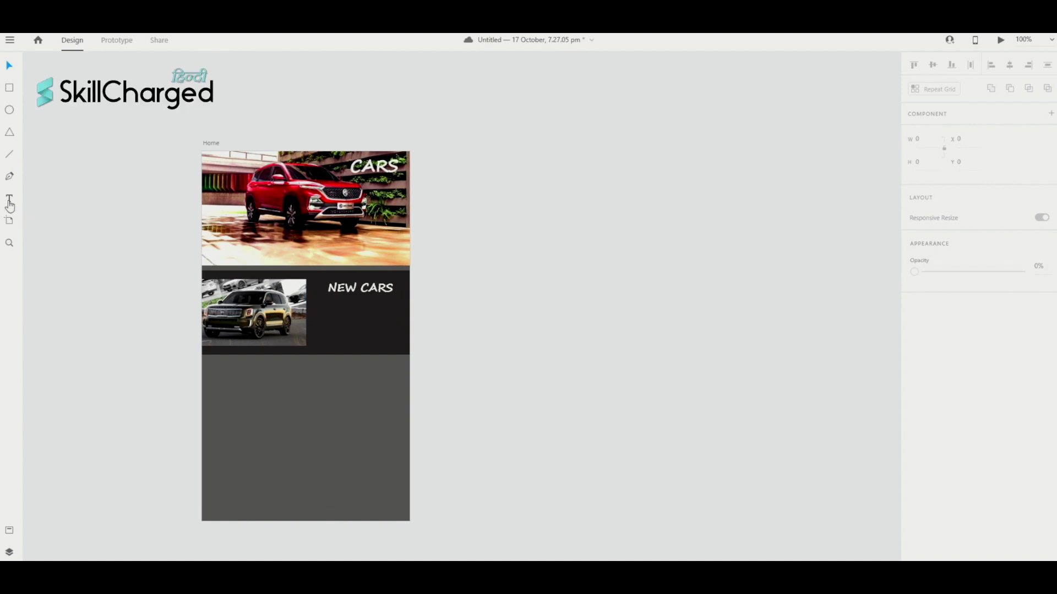
Add the description "This is new cars section" in size 10 below the NEW CARS heading.
{"action": "left_click", "coordinate": [9, 201]}
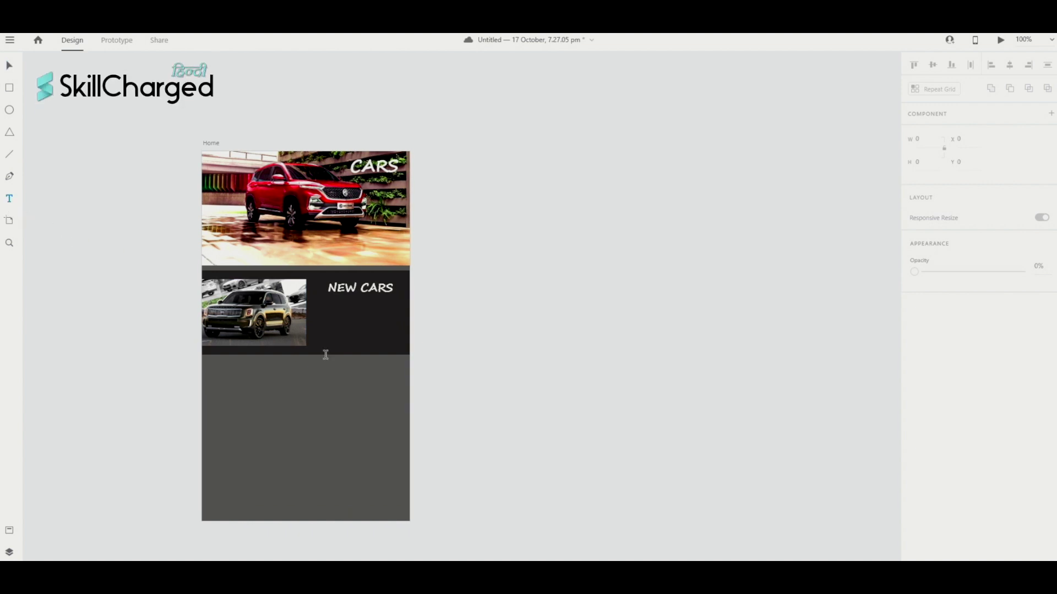
{"action": "left_click", "coordinate": [319, 314]}
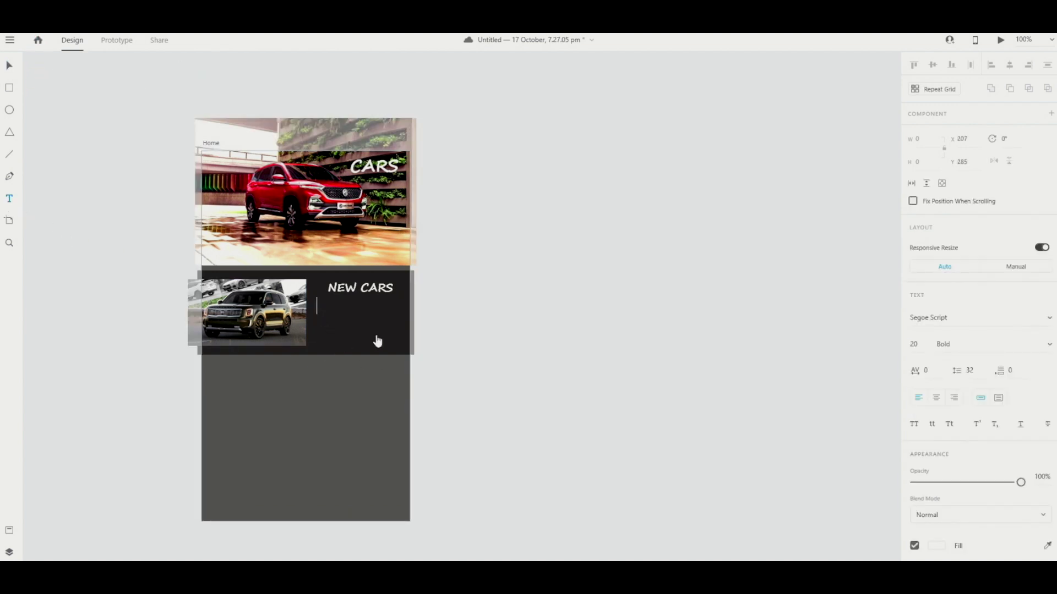
{"action": "left_click", "coordinate": [925, 350]}
{"action": "type", "text": "This"}
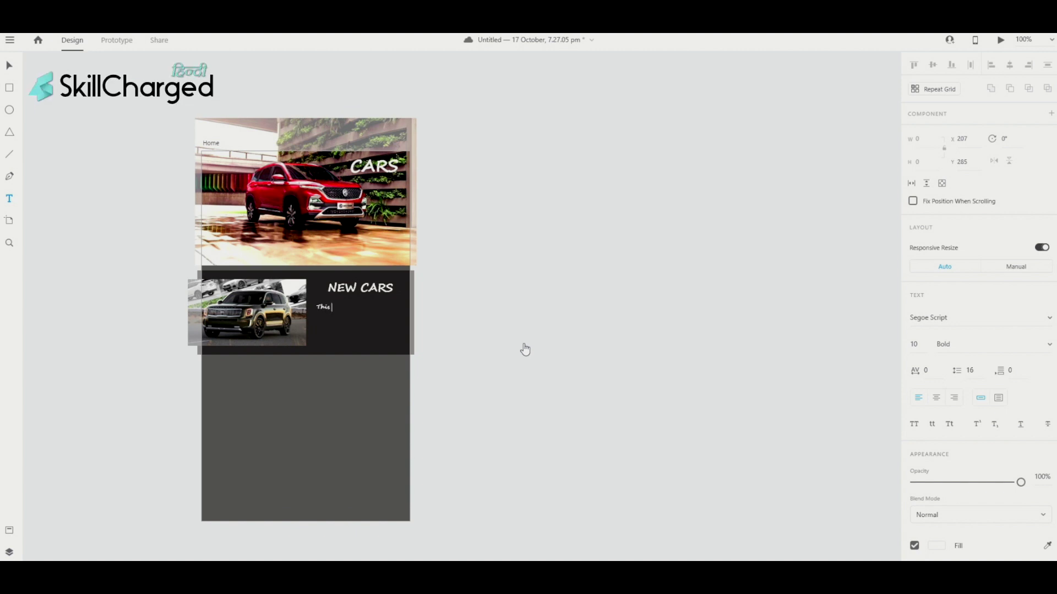
{"action": "type", "text": " is new"}
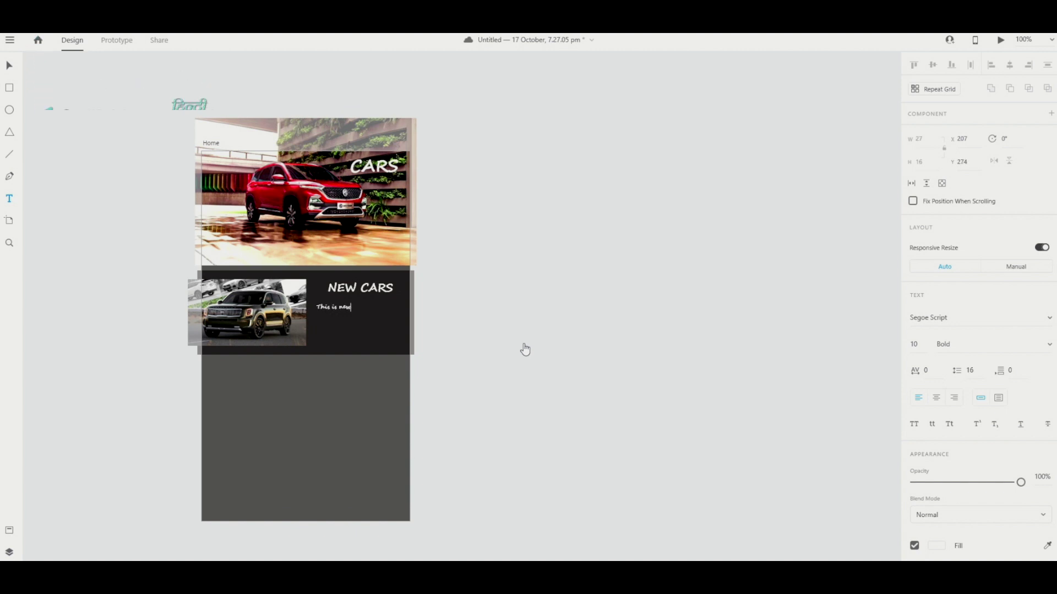
{"action": "type", "text": " cars"}
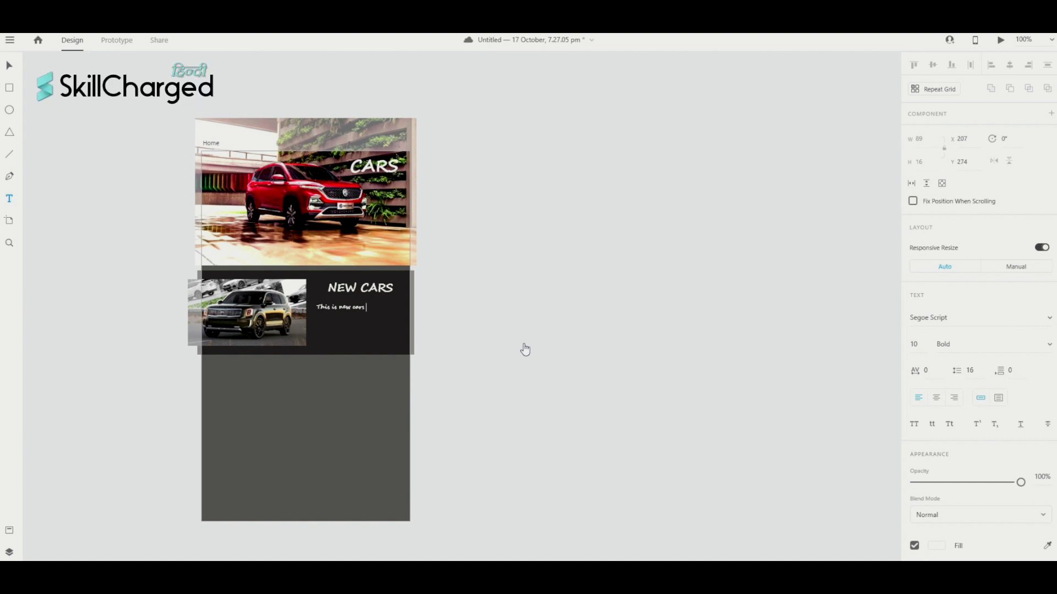
{"action": "type", "text": "section"}
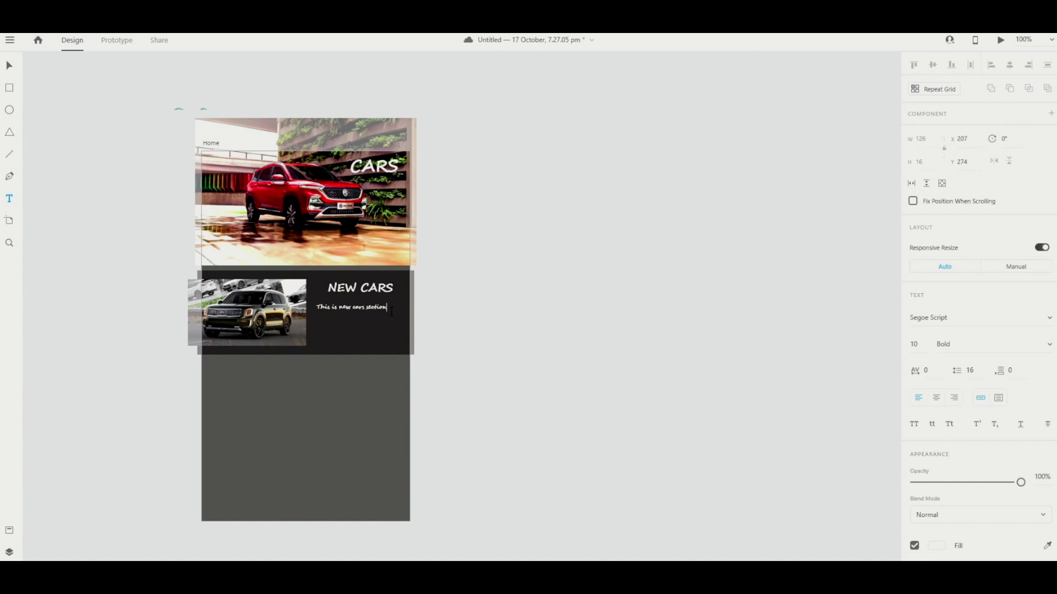
Set the font size of the description below NEW CARS to 12.
{"action": "left_click_drag", "start_coordinate": [388, 308], "coordinate": [320, 308]}
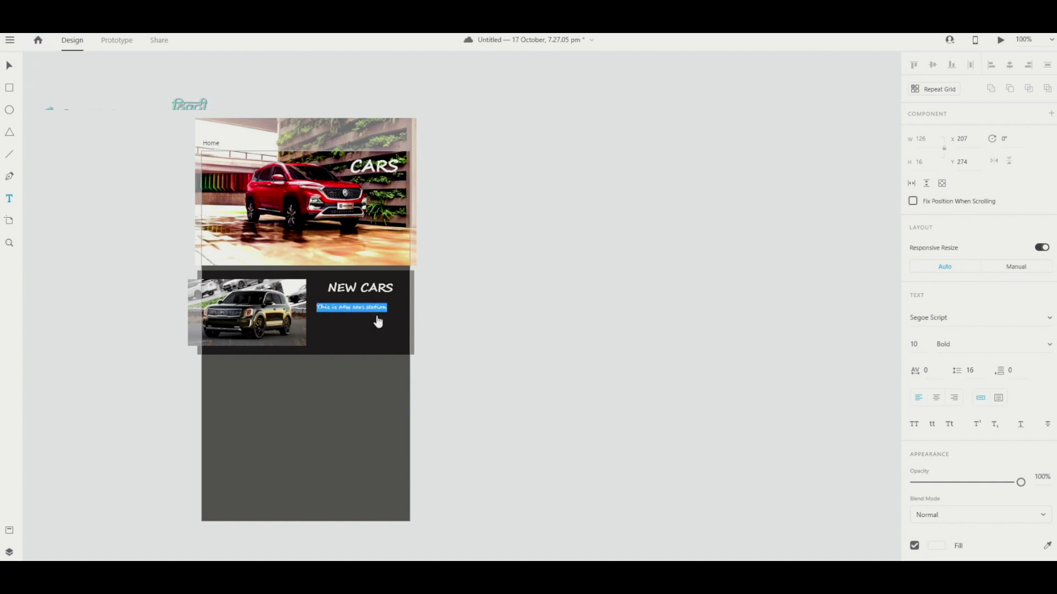
{"action": "left_click", "coordinate": [915, 344]}
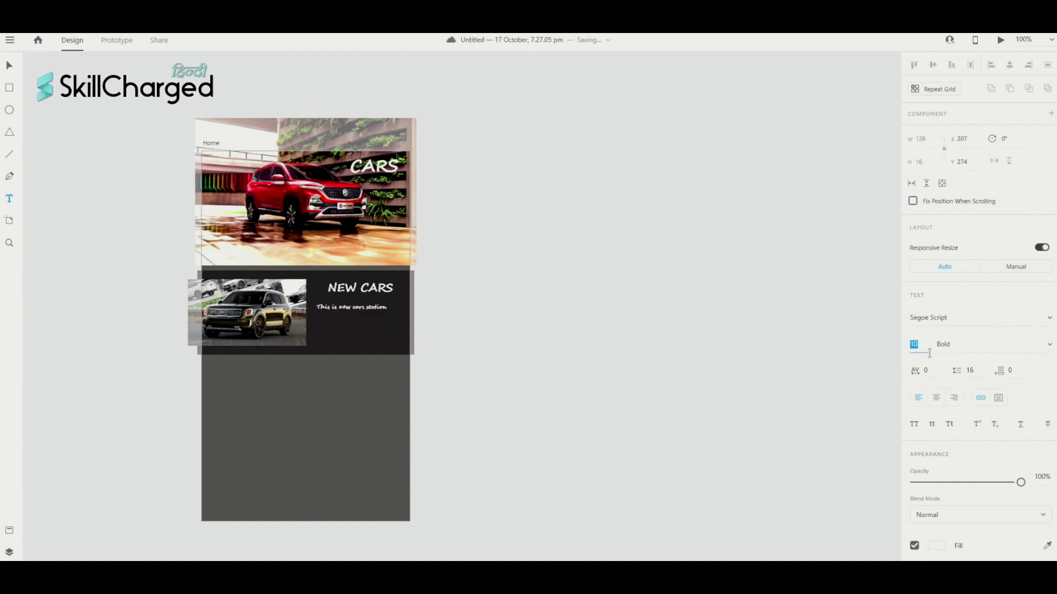
{"action": "type", "text": "12"}
{"action": "key", "text": "Return"}
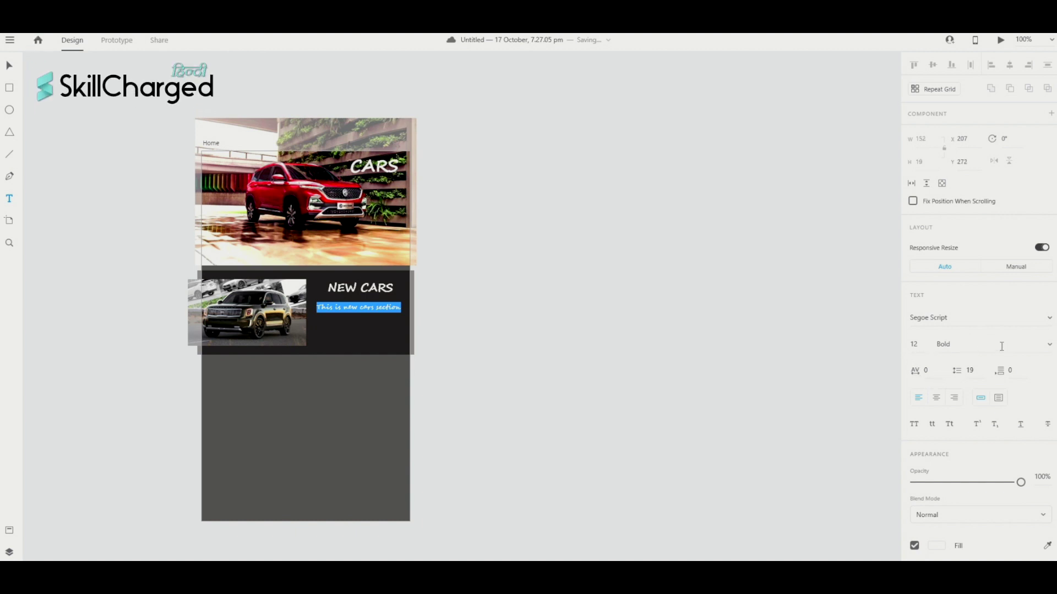
Change the description's font to Sitka Subheading.
{"action": "scroll", "coordinate": [990, 330], "scroll_direction": "down", "scroll_amount": 2}
{"action": "left_click", "coordinate": [1050, 238]}
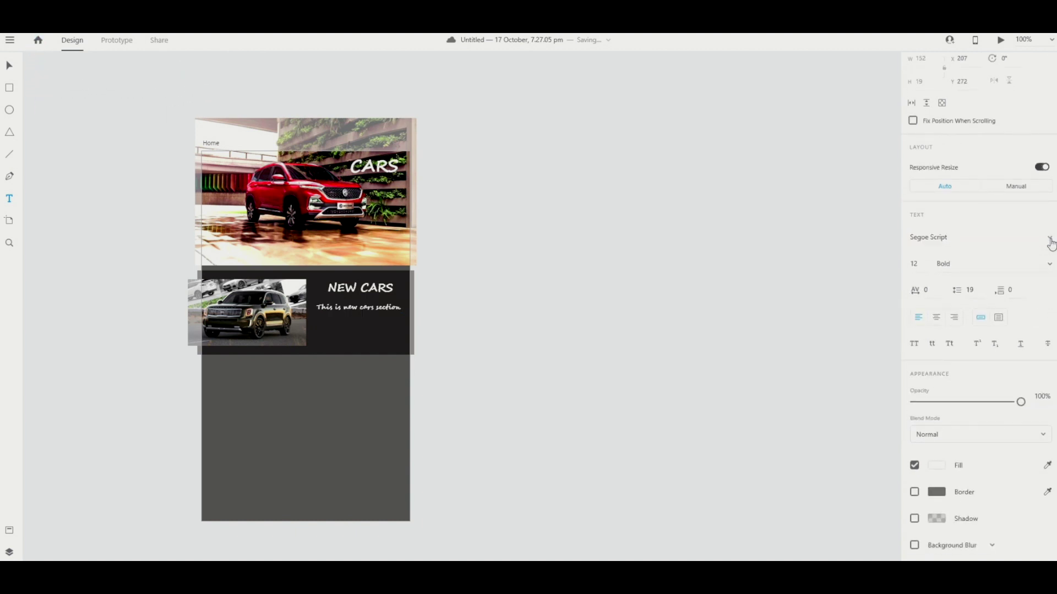
{"action": "left_click", "coordinate": [1019, 245]}
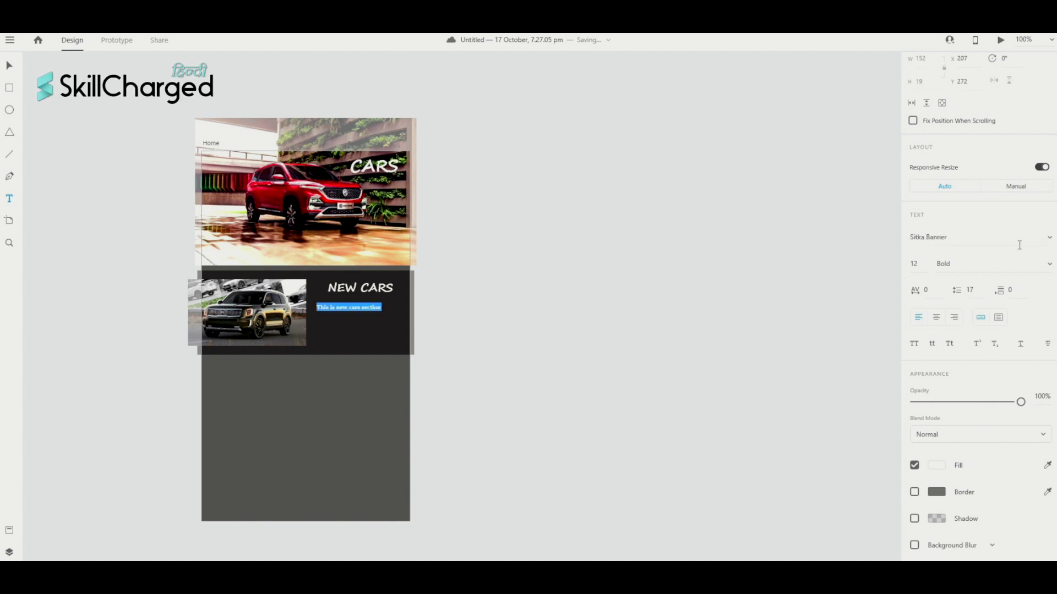
{"action": "left_click", "coordinate": [967, 243]}
{"action": "double_click", "coordinate": [967, 243]}
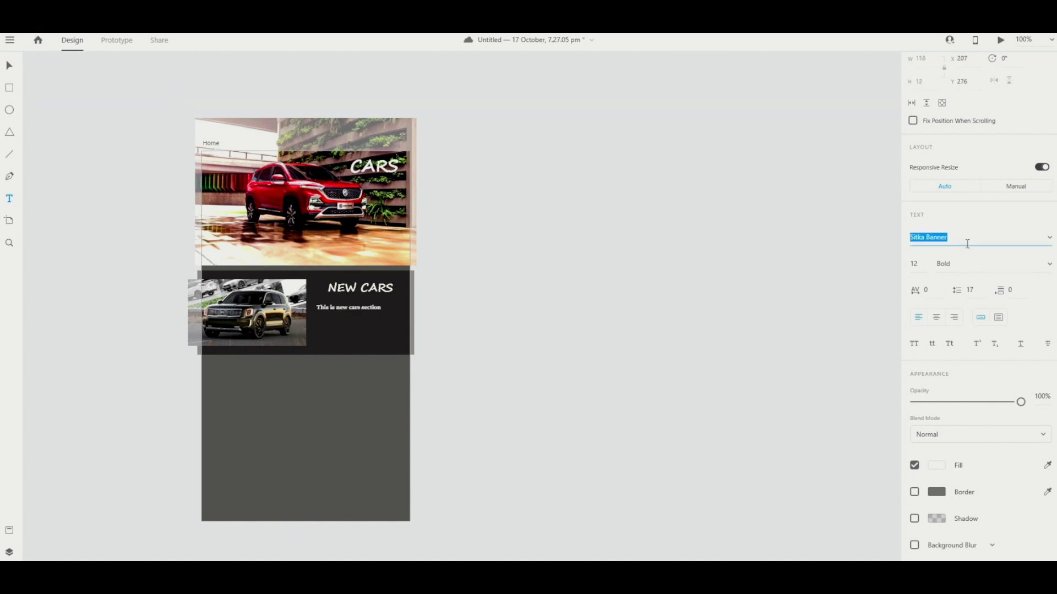
{"action": "left_click", "coordinate": [967, 244]}
{"action": "triple_click", "coordinate": [967, 244]}
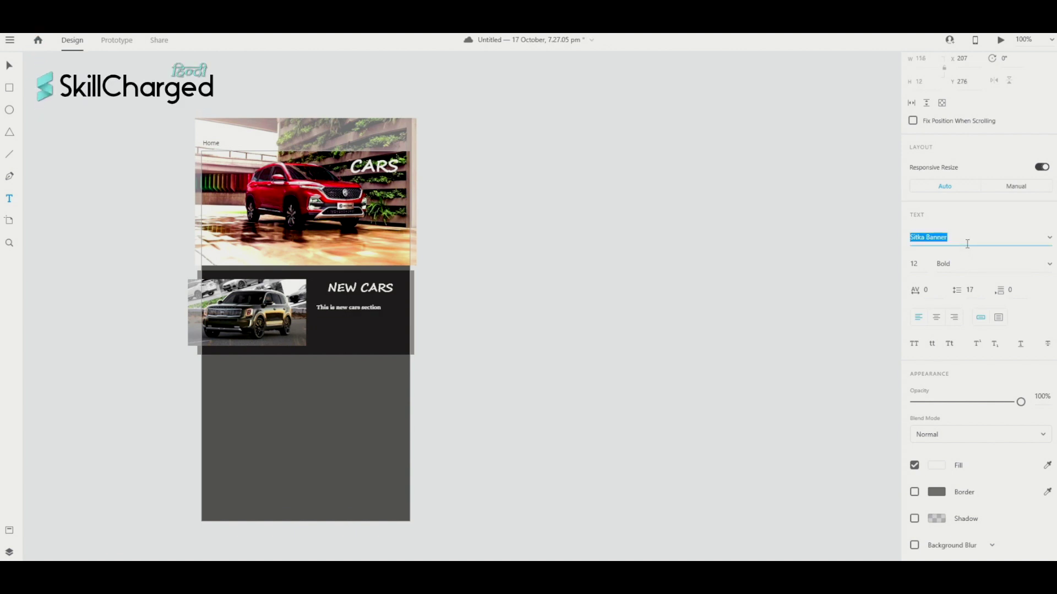
{"action": "key", "text": "Down"}
{"action": "key", "text": "Down"}
{"action": "key", "text": "Down"}
{"action": "key", "text": "Down"}
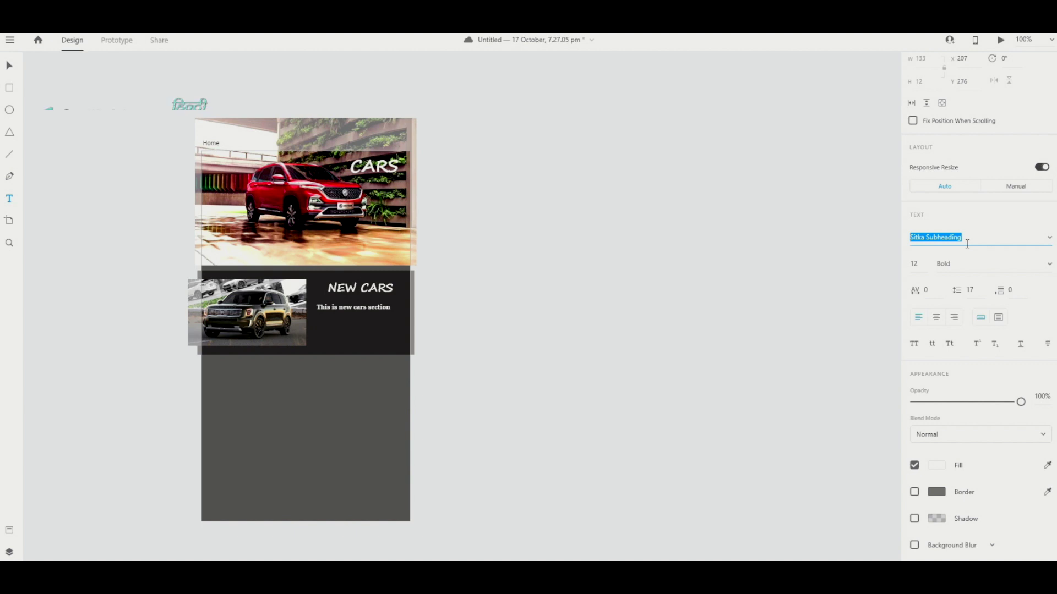
{"action": "key", "text": "Return"}
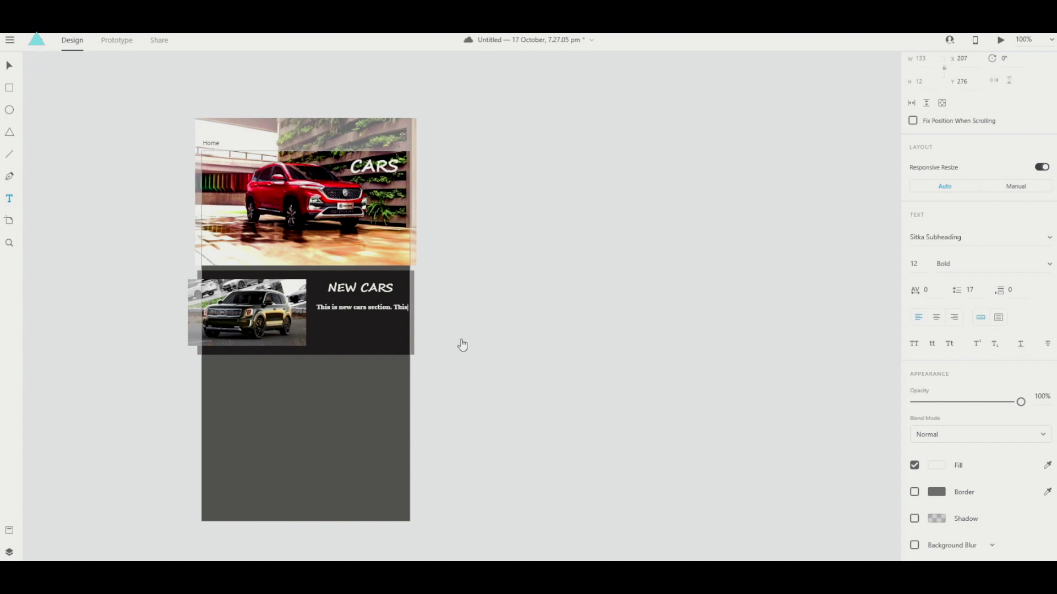
End the description's first sentence with a period and add a second sentence, "This is new cars section.".
{"action": "type", "text": "This is "}
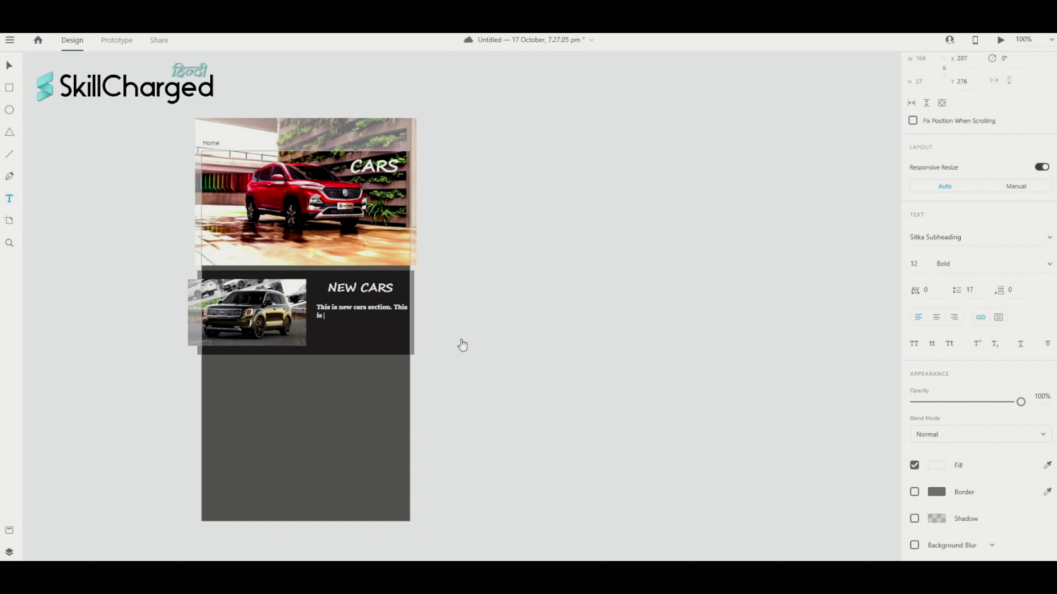
{"action": "type", "text": "new "}
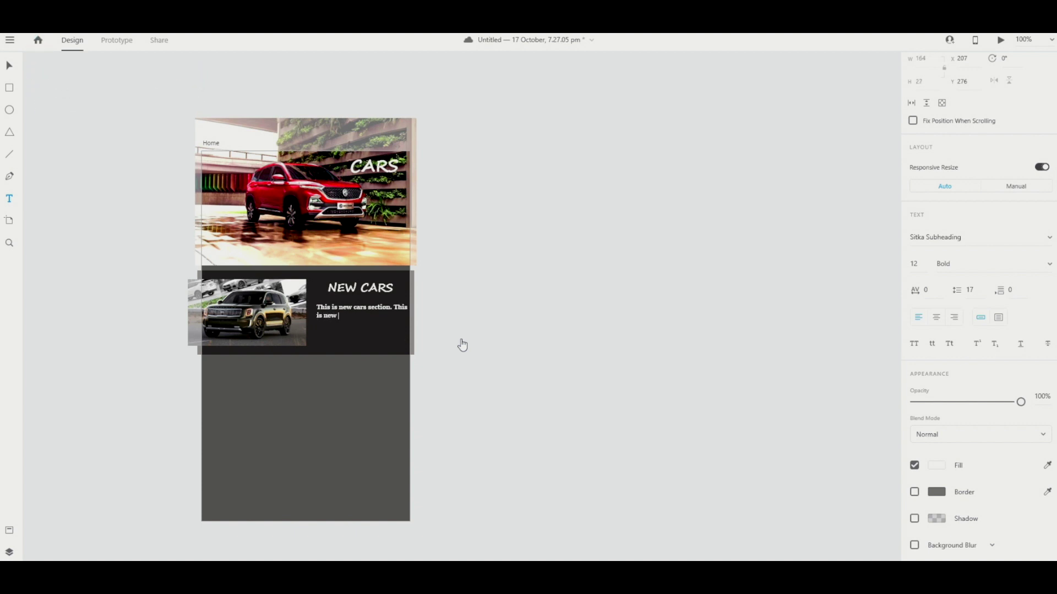
{"action": "type", "text": "cars sectio"}
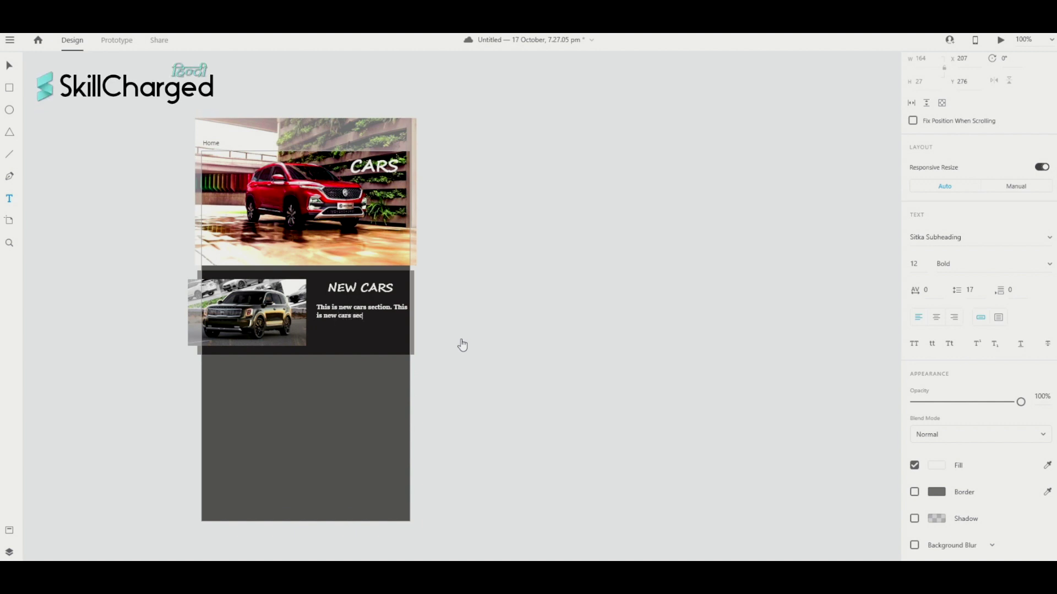
{"action": "type", "text": "n."}
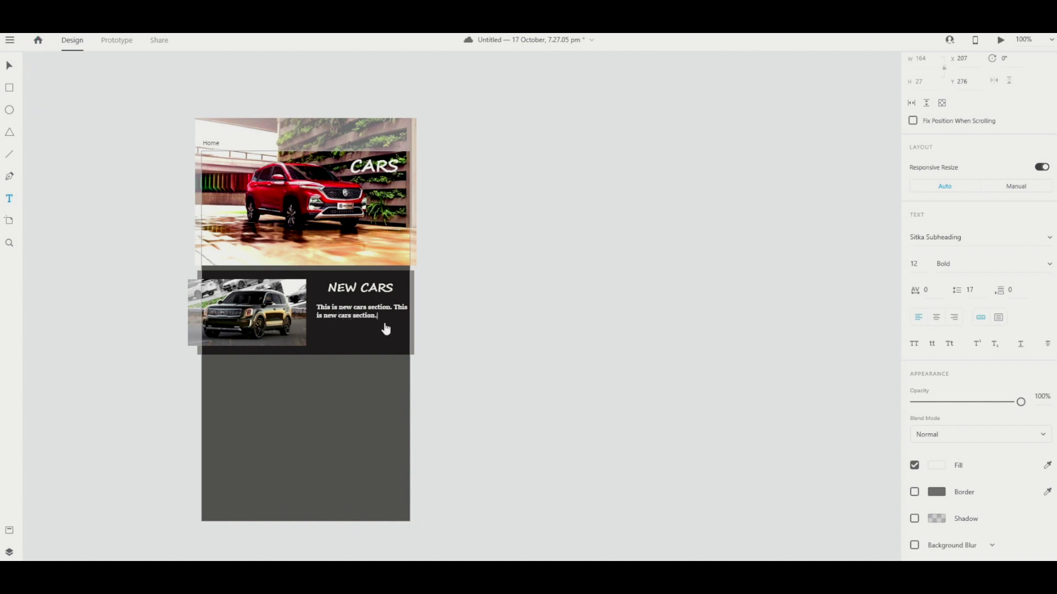
Copy the whole description and paste it at its end, so the sentence "This is new cars section." appears four times.
{"action": "left_click_drag", "start_coordinate": [382, 318], "coordinate": [318, 303]}
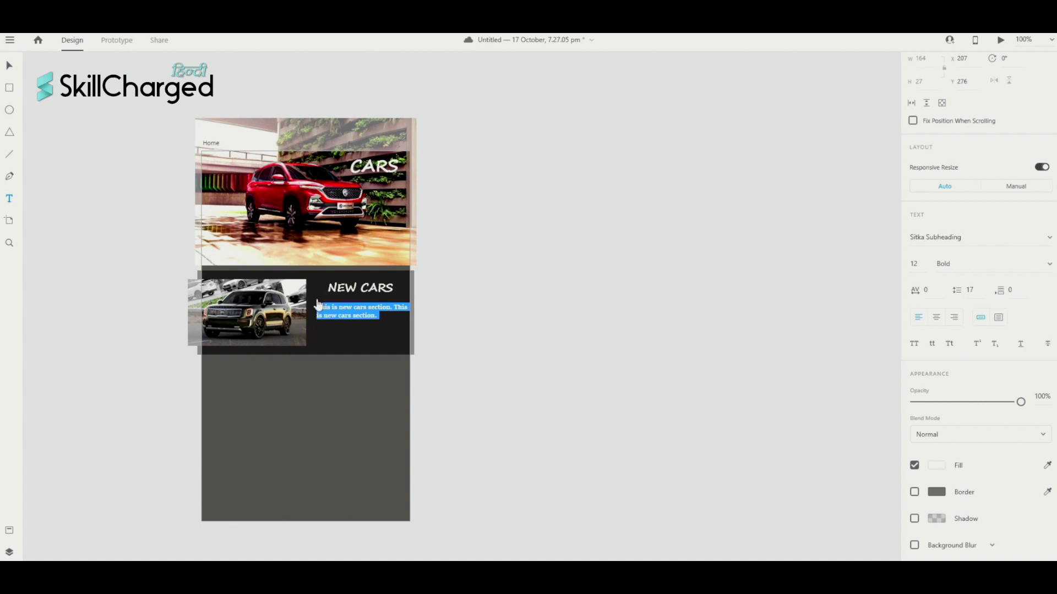
{"action": "left_click", "coordinate": [320, 305]}
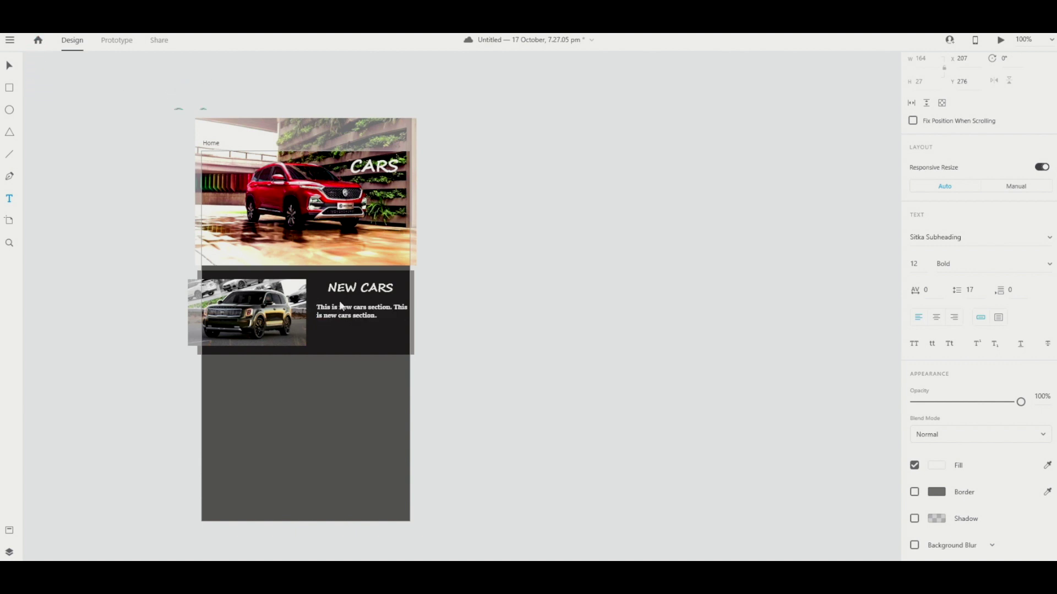
{"action": "key", "text": "ctrl+a"}
{"action": "key", "text": "ctrl+c"}
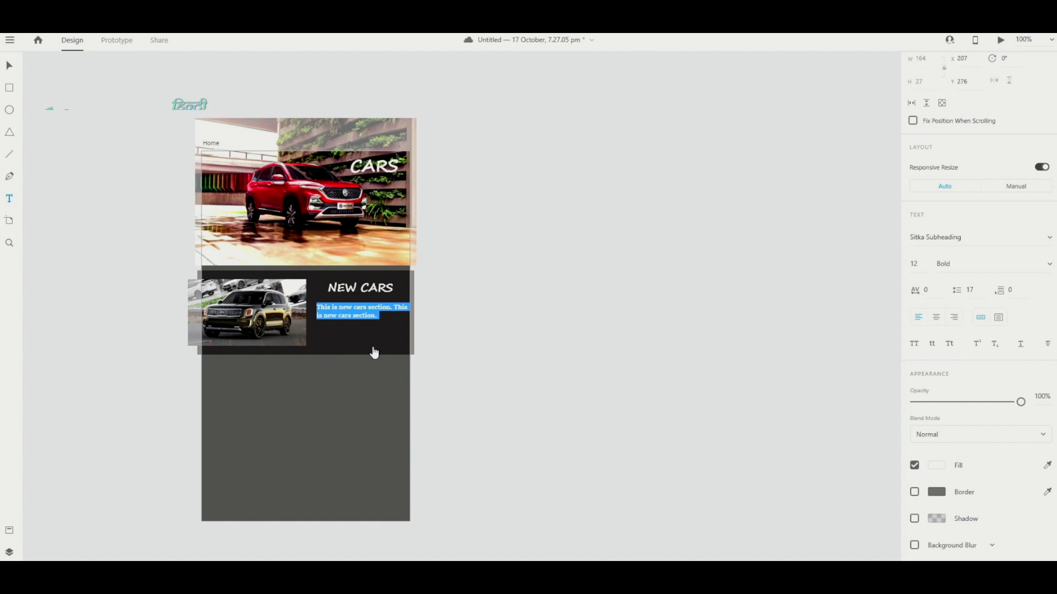
{"action": "left_click", "coordinate": [389, 316]}
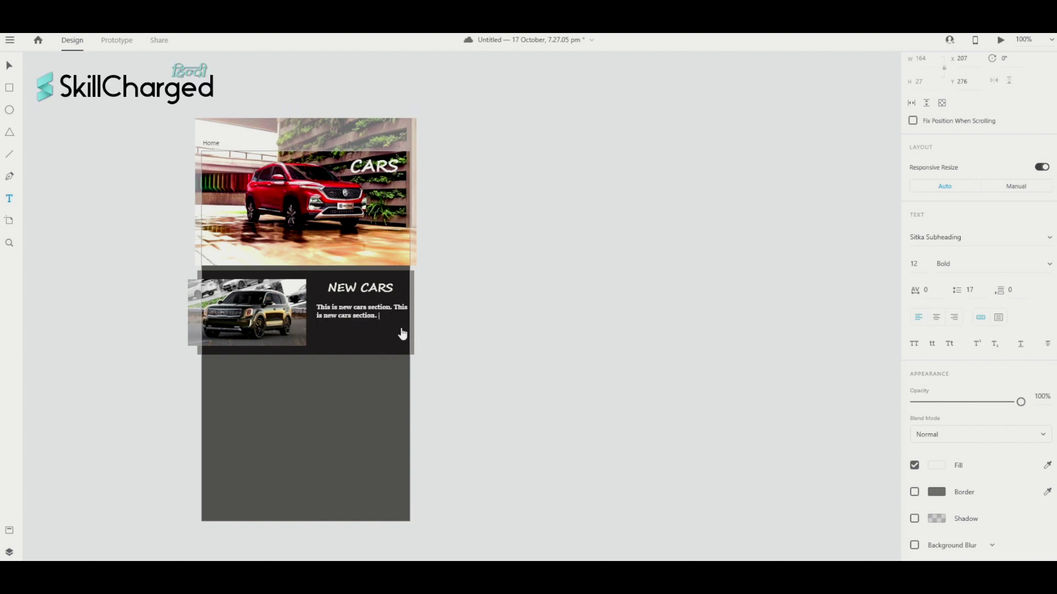
{"action": "key", "text": "ctrl+v"}
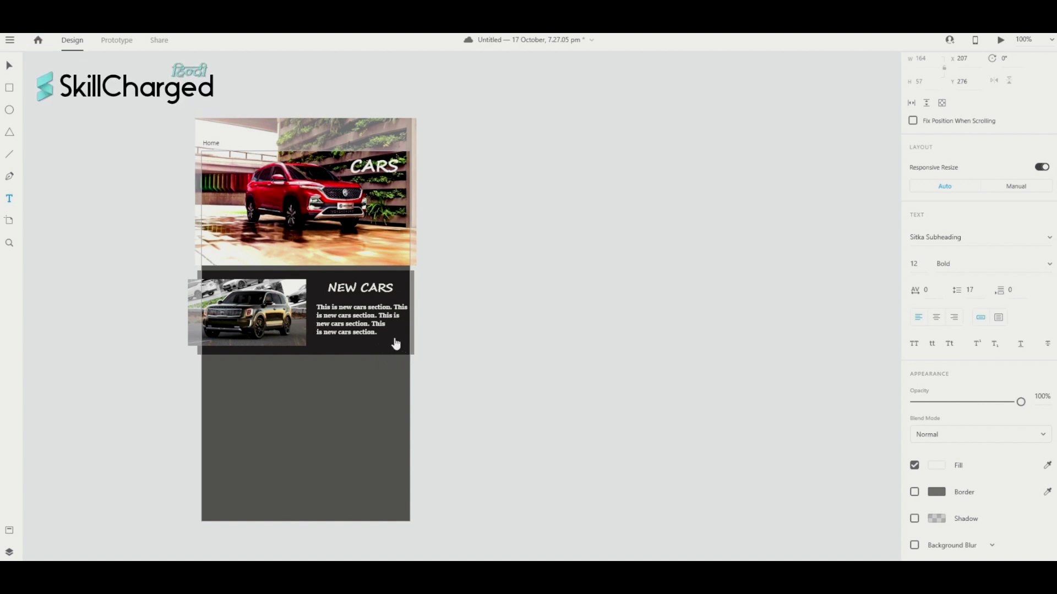
Center-align the whole description text below the NEW CARS heading.
{"action": "left_click_drag", "start_coordinate": [387, 335], "coordinate": [318, 314]}
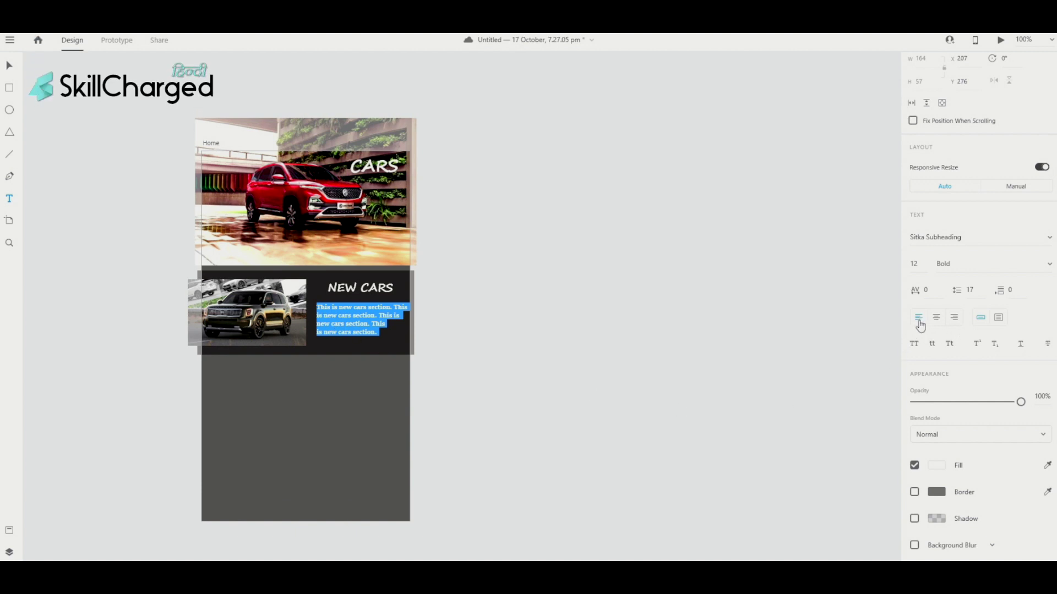
{"action": "left_click", "coordinate": [941, 321]}
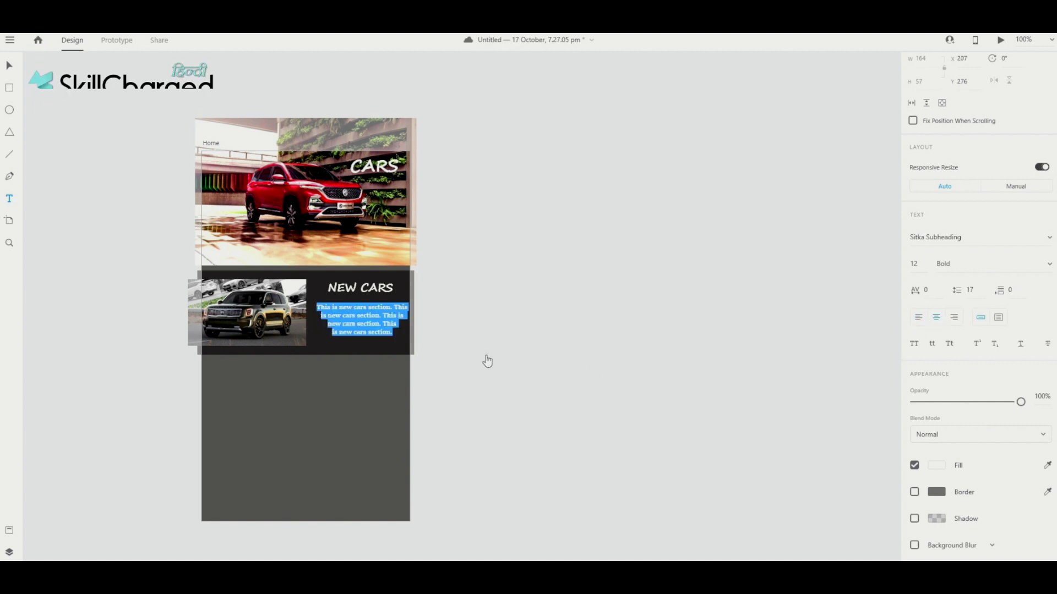
{"action": "left_click", "coordinate": [400, 340]}
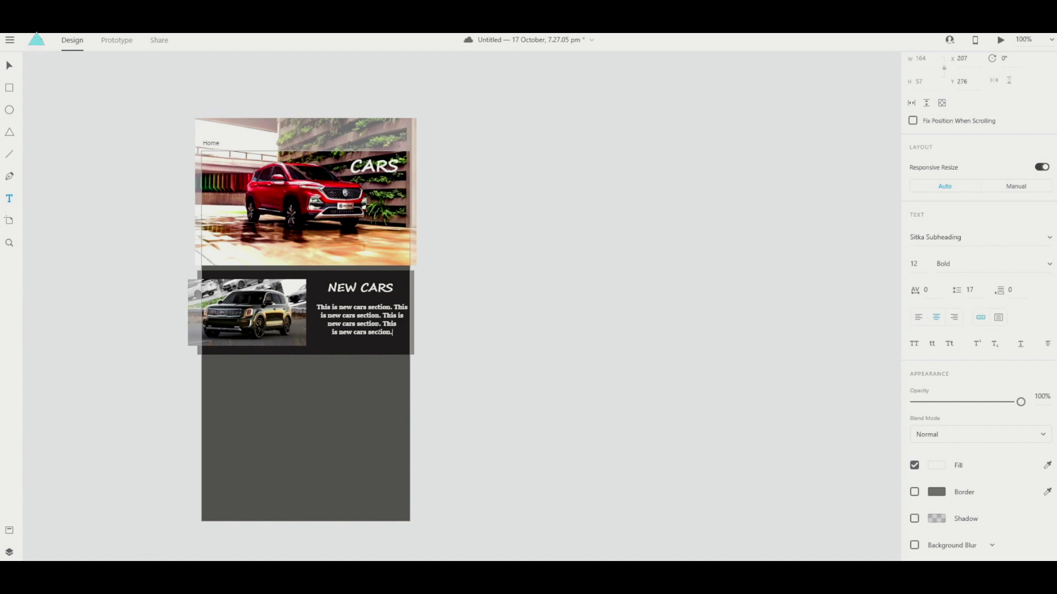
{"action": "left_click", "coordinate": [381, 335]}
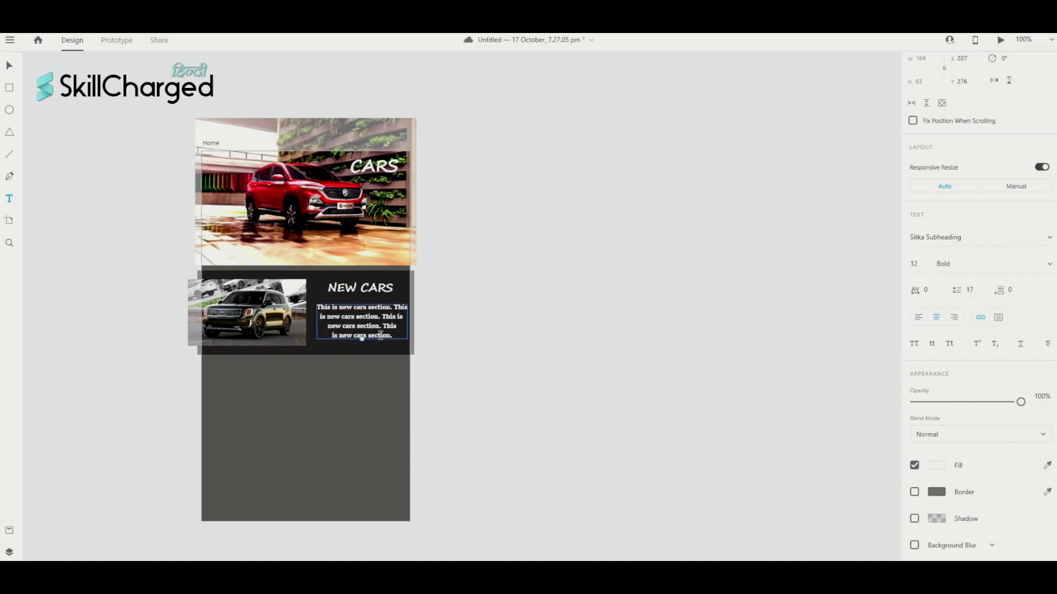
Reposition the description closely below the NEW CARS heading, inside the dark panel and beside the car image.
{"action": "left_click_drag", "start_coordinate": [375, 330], "coordinate": [370, 337]}
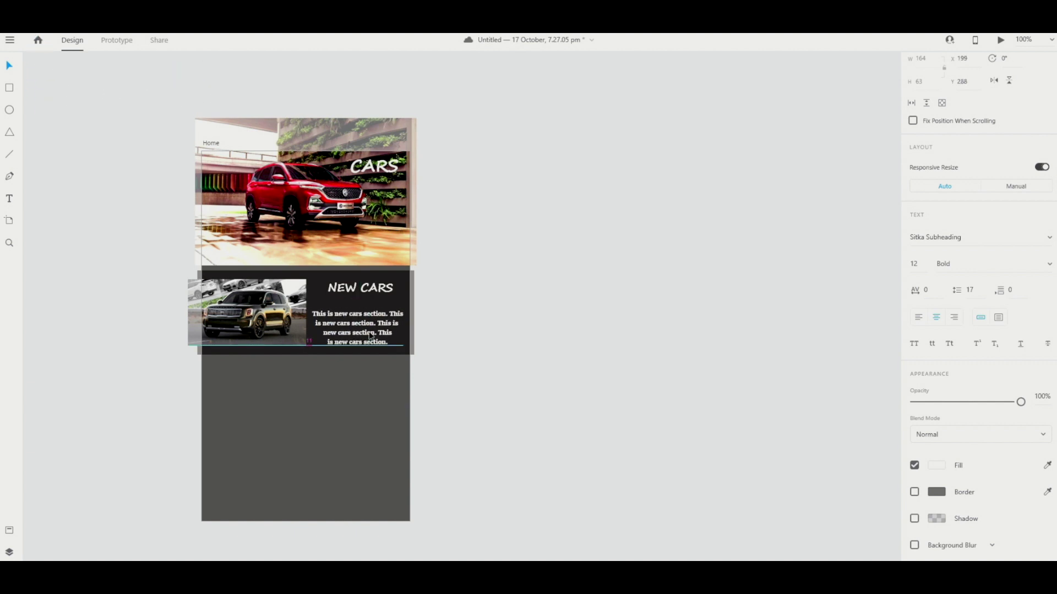
{"action": "left_click_drag", "start_coordinate": [370, 337], "coordinate": [371, 327]}
{"action": "left_click", "coordinate": [479, 355]}
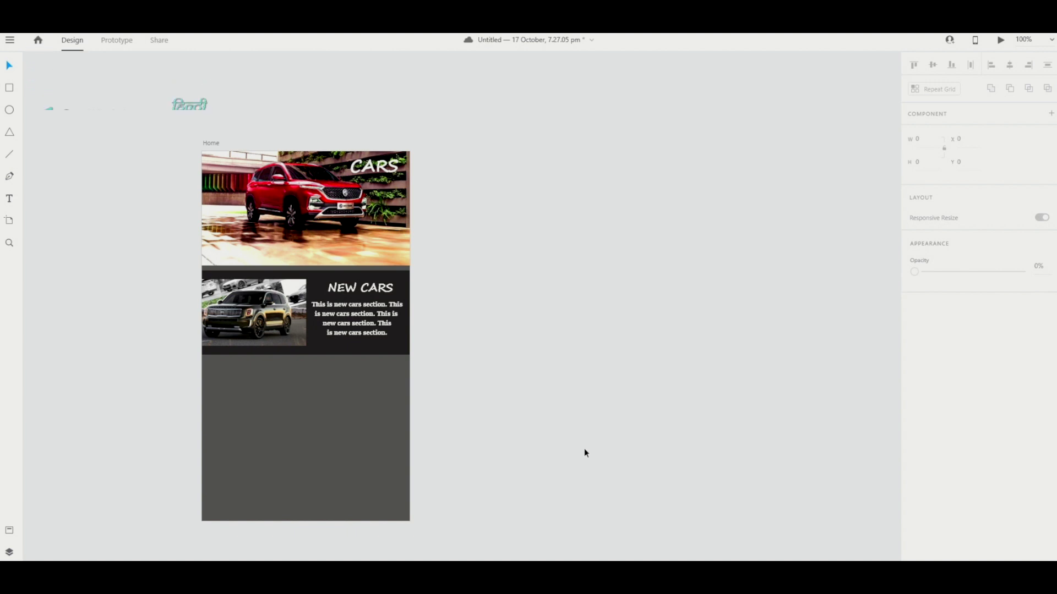
Turn the NEW CARS panel with its image, heading and description into a Repeat Grid and extend it downward to three stacked panels.
{"action": "scroll", "coordinate": [358, 440], "scroll_direction": "right", "scroll_amount": 3}
{"action": "scroll", "coordinate": [358, 441], "scroll_direction": "up", "scroll_amount": 2}
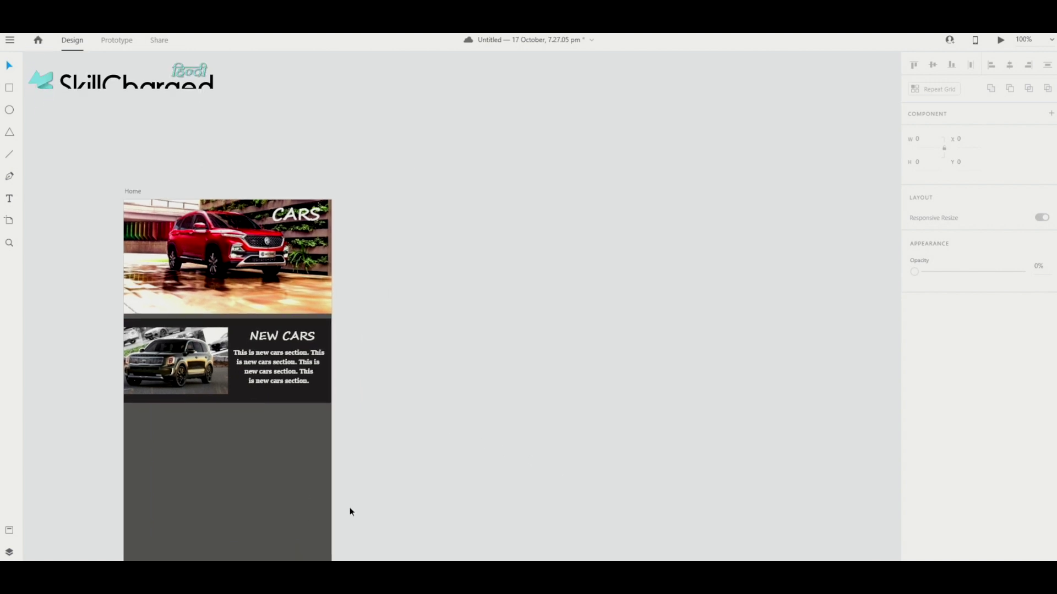
{"action": "scroll", "coordinate": [434, 457], "scroll_direction": "down", "scroll_amount": 4}
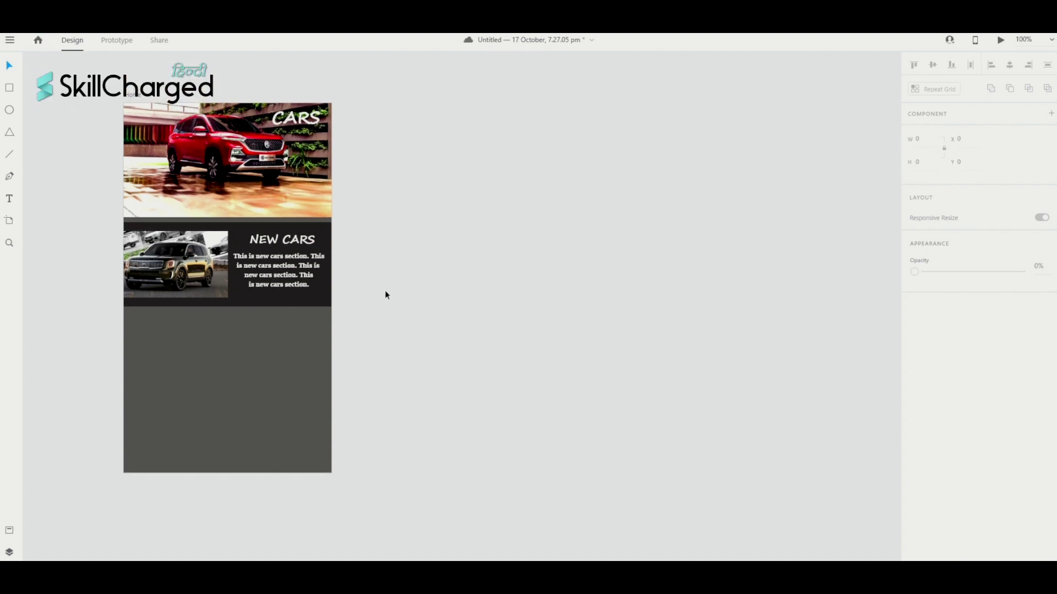
{"action": "left_click_drag", "start_coordinate": [384, 289], "coordinate": [65, 227]}
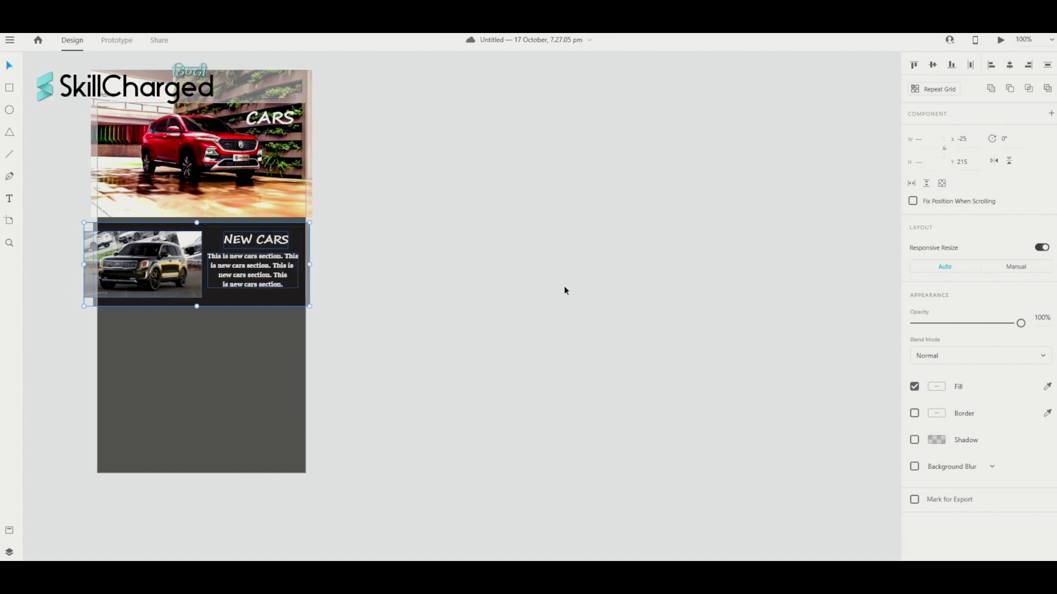
{"action": "scroll", "coordinate": [793, 132], "scroll_direction": "right", "scroll_amount": 1}
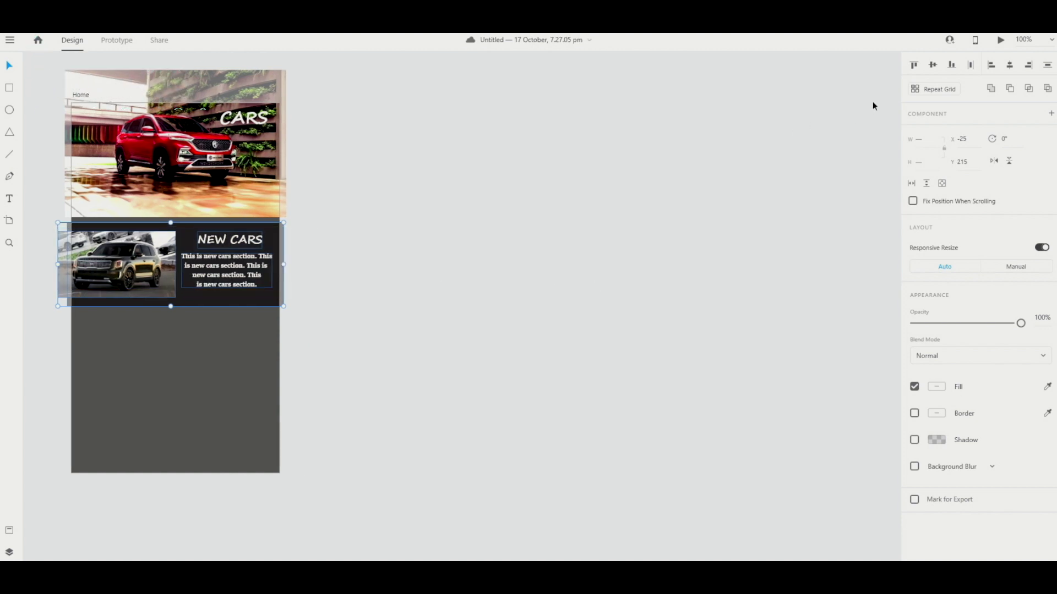
{"action": "left_click", "coordinate": [919, 89]}
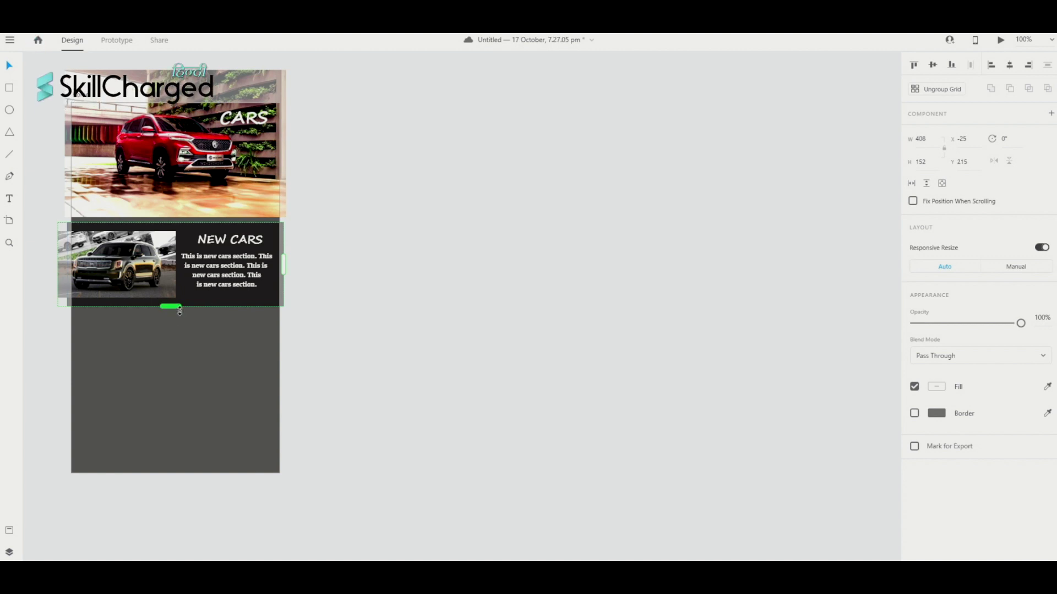
{"action": "left_click_drag", "start_coordinate": [179, 312], "coordinate": [226, 500]}
Ungroup the repeat grid and move the panels up to leave only narrow, even gaps between them on the artboard.
{"action": "scroll", "coordinate": [382, 335], "scroll_direction": "right", "scroll_amount": 1}
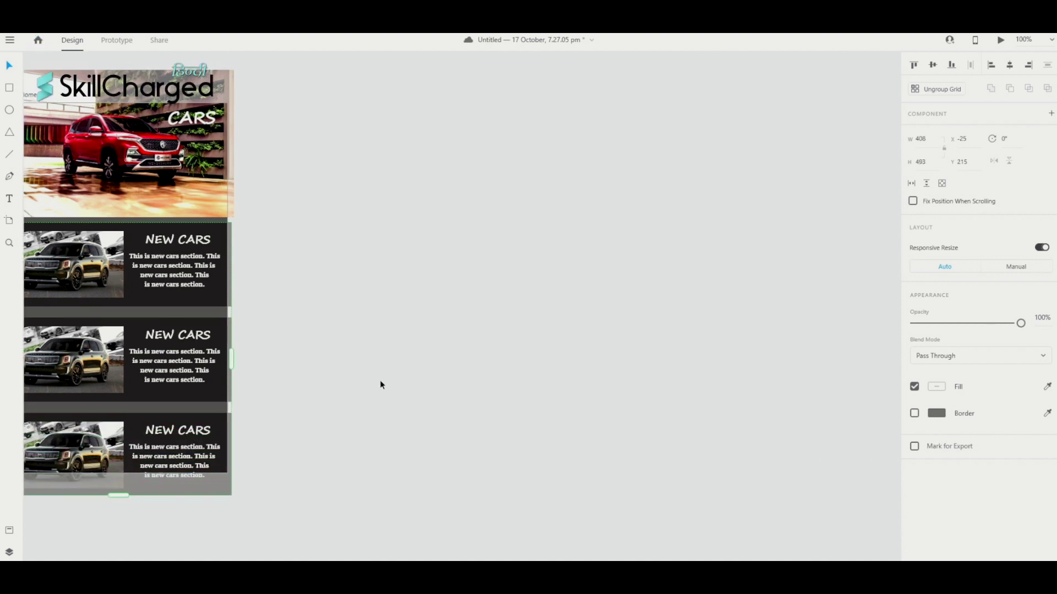
{"action": "scroll", "coordinate": [379, 383], "scroll_direction": "left", "scroll_amount": 4}
{"action": "scroll", "coordinate": [382, 385], "scroll_direction": "right", "scroll_amount": 2}
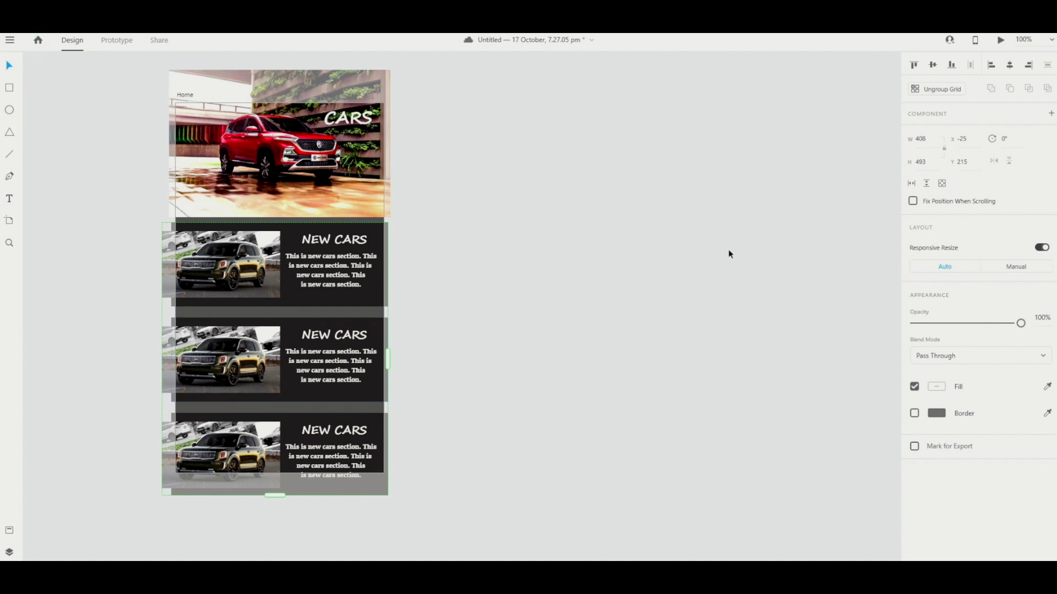
{"action": "left_click", "coordinate": [917, 91]}
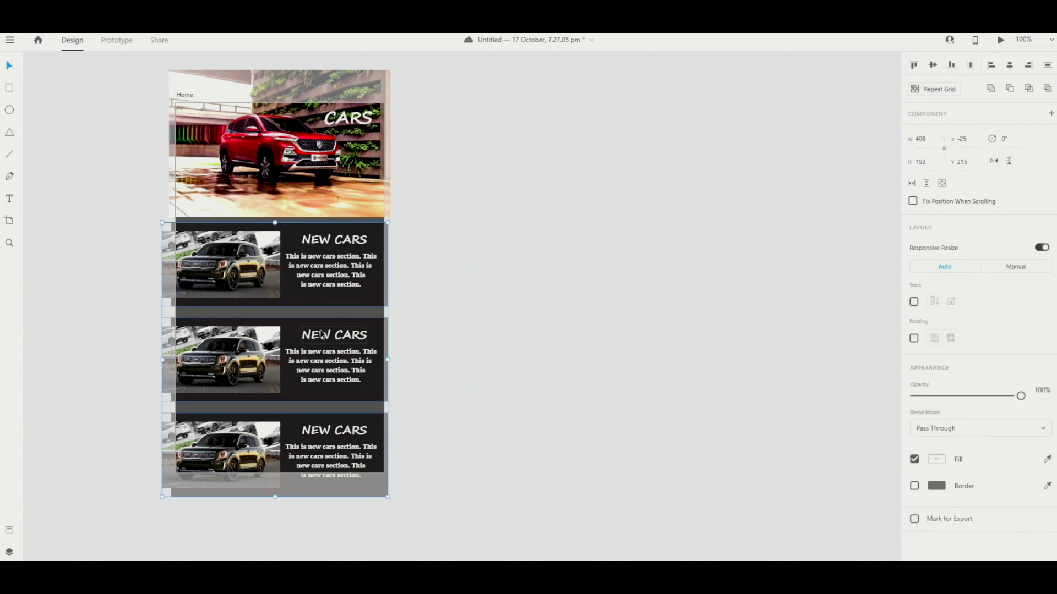
{"action": "left_click_drag", "start_coordinate": [416, 395], "coordinate": [128, 324]}
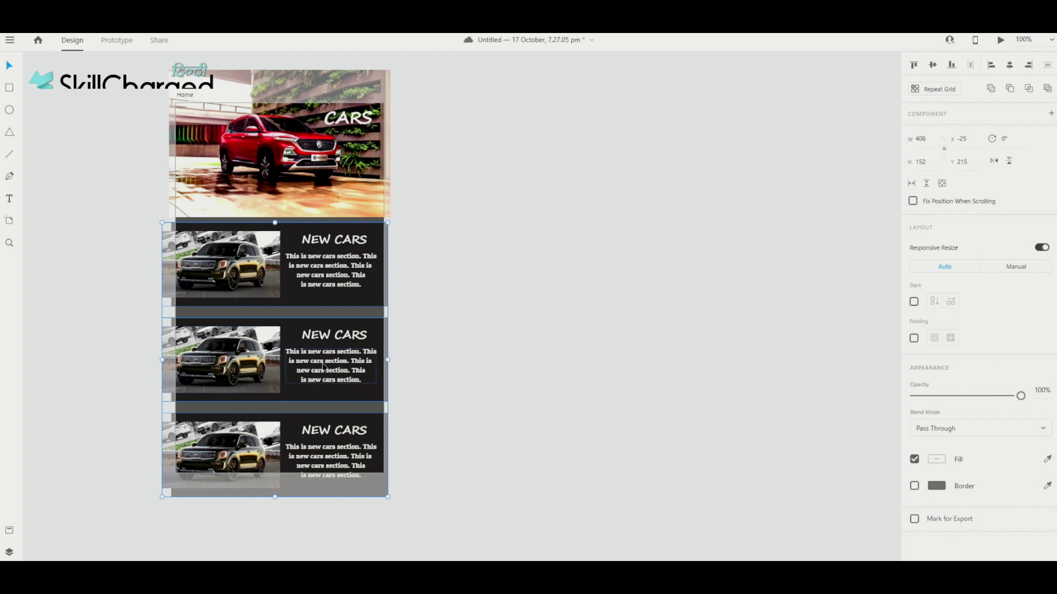
{"action": "left_click_drag", "start_coordinate": [288, 342], "coordinate": [287, 332]}
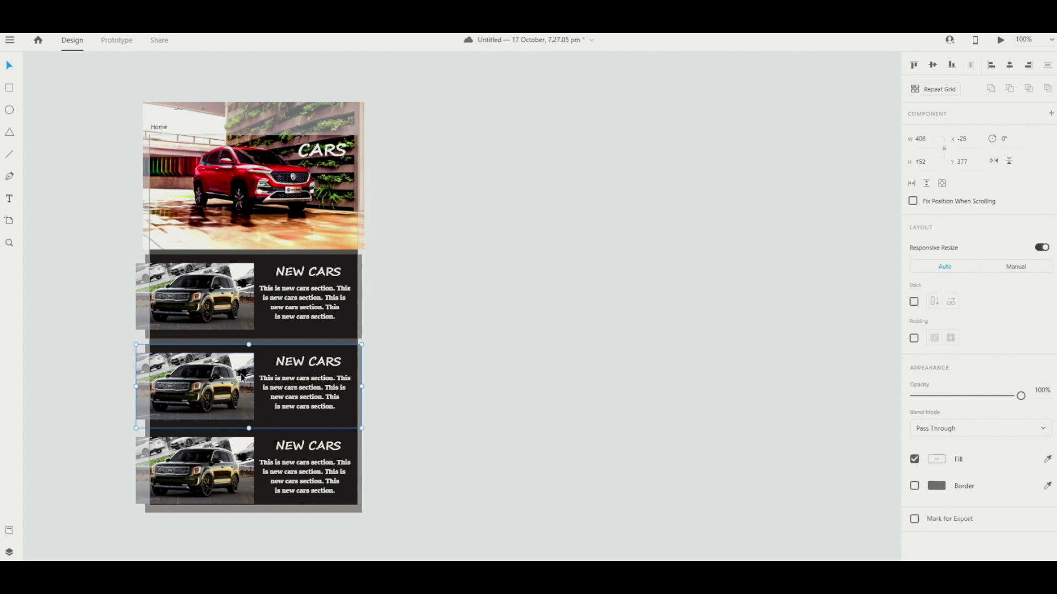
{"action": "left_click_drag", "start_coordinate": [258, 367], "coordinate": [264, 352]}
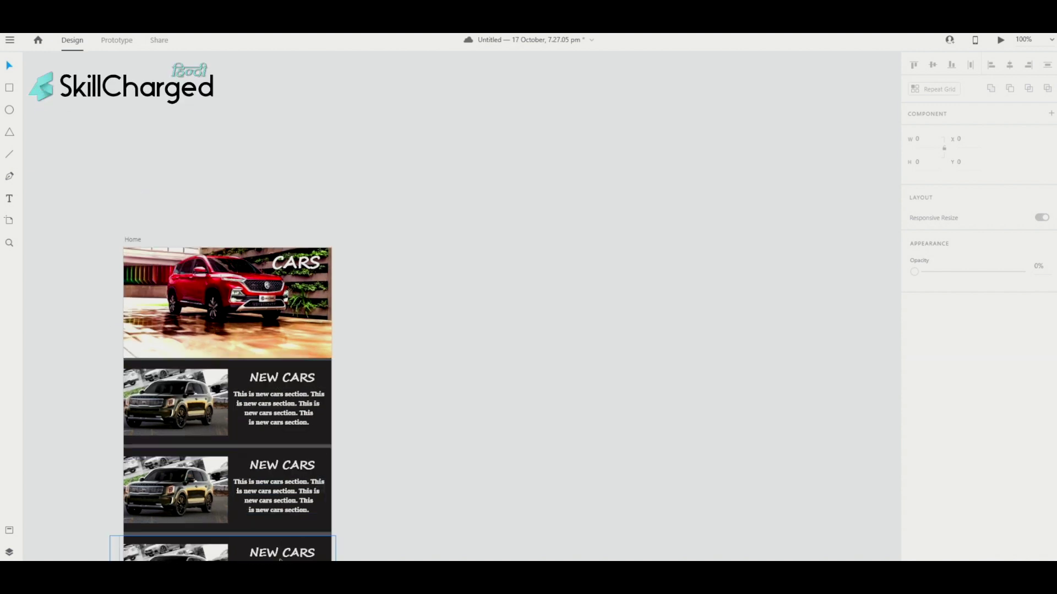
Replace the car image in the middle panel with the picture of the white car.
{"action": "scroll", "coordinate": [380, 454], "scroll_direction": "down", "scroll_amount": 2}
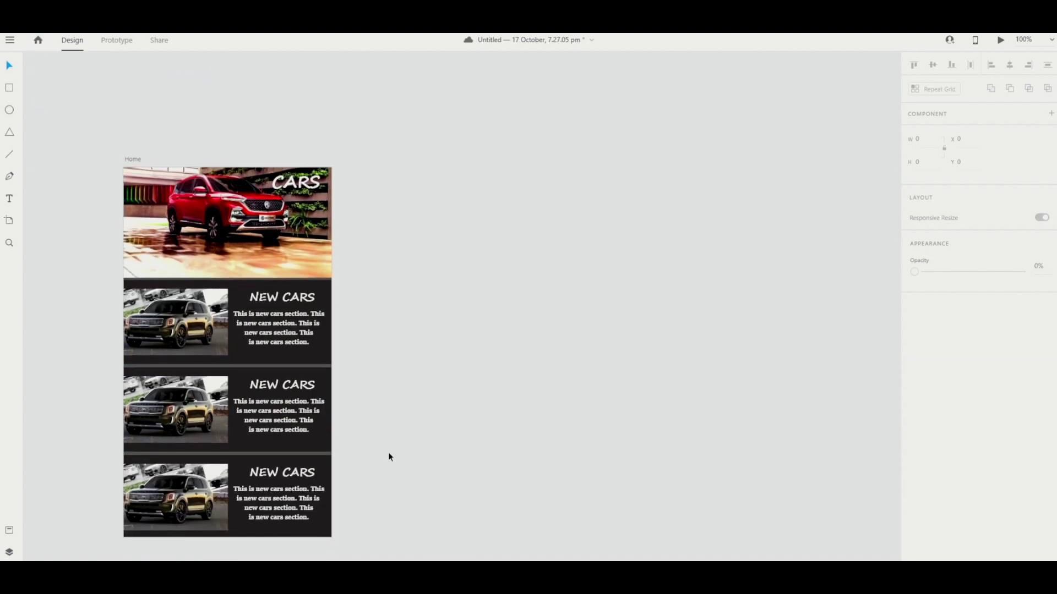
{"action": "left_click", "coordinate": [184, 415]}
{"action": "double_click", "coordinate": [184, 415]}
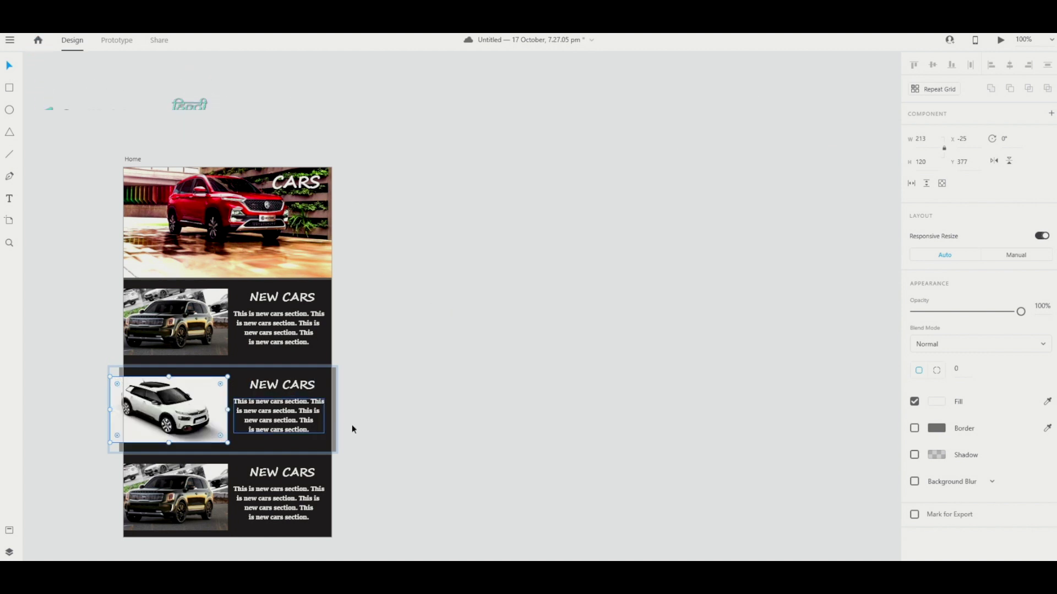
{"action": "left_click", "coordinate": [401, 432]}
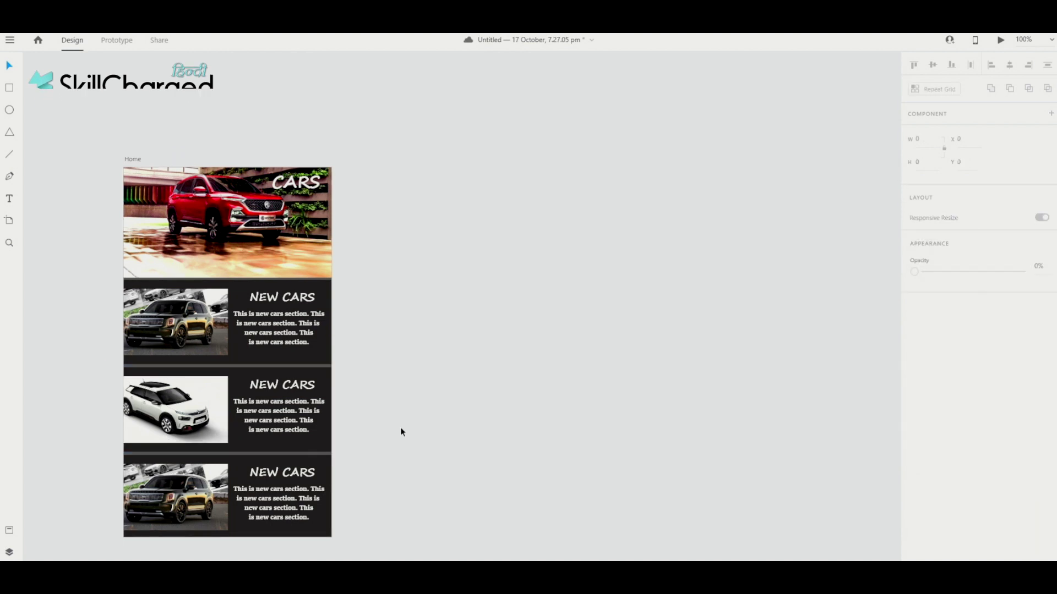
Change the middle panel's heading to ELECTRIC CARS.
{"action": "scroll", "coordinate": [330, 377], "scroll_direction": "down", "scroll_amount": 1}
{"action": "scroll", "coordinate": [331, 377], "scroll_direction": "left", "scroll_amount": 2}
{"action": "double_click", "coordinate": [333, 367]}
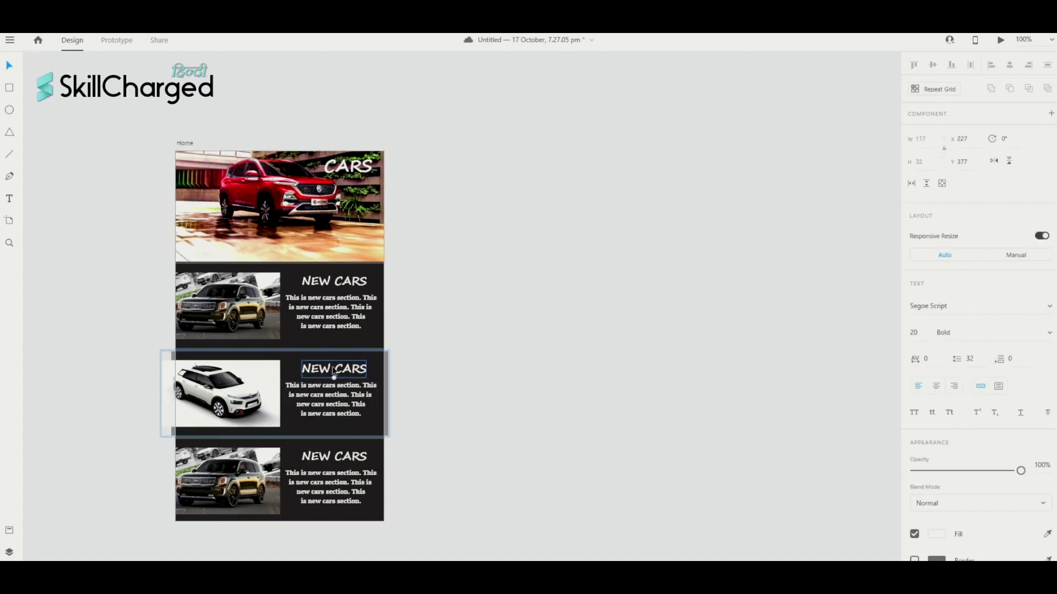
{"action": "double_click", "coordinate": [333, 374]}
{"action": "left_click", "coordinate": [333, 375]}
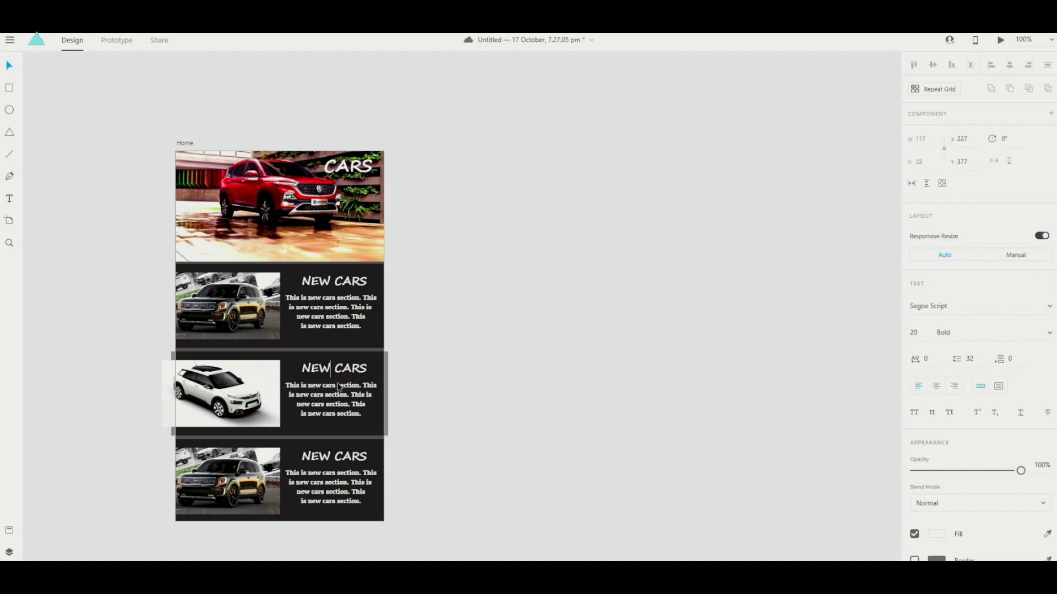
{"action": "key", "text": "BackSpace"}
{"action": "key", "text": "BackSpace"}
{"action": "key", "text": "BackSpace"}
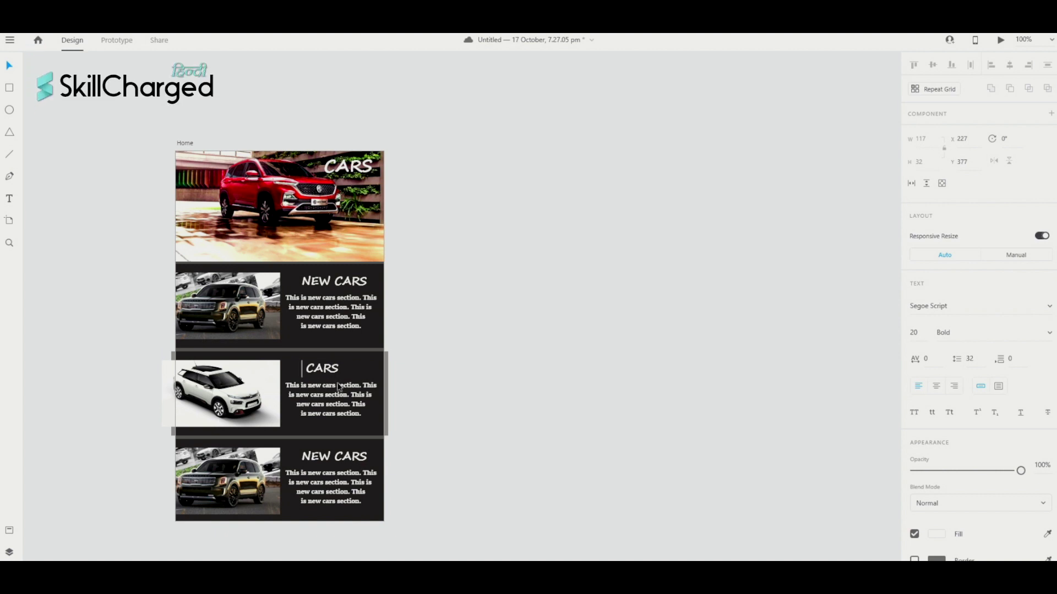
{"action": "type", "text": "Electric"}
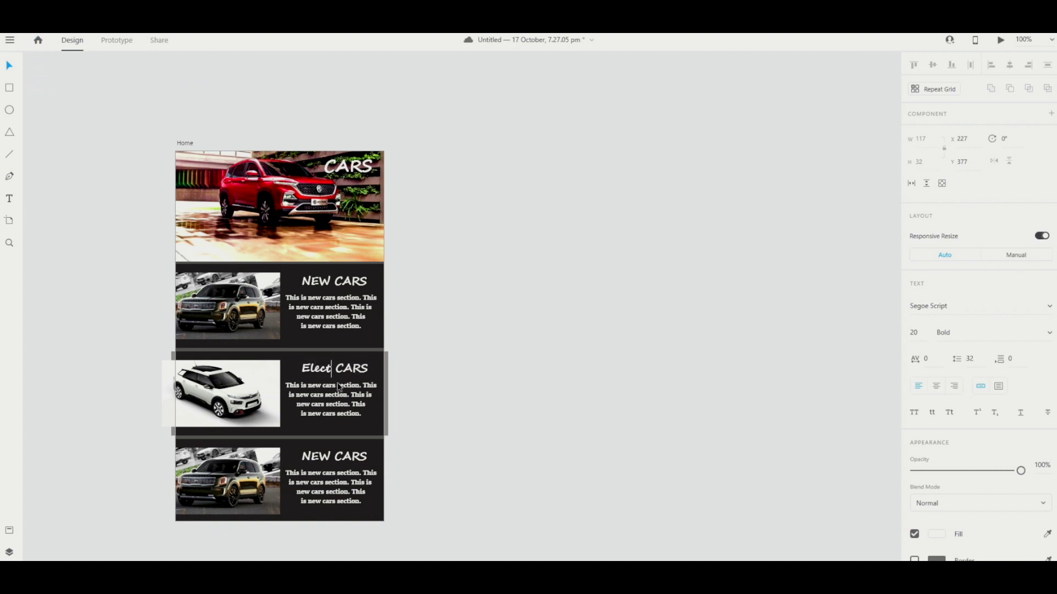
{"action": "key", "text": "BackSpace"}
{"action": "key", "text": "BackSpace"}
{"action": "key", "text": "BackSpace"}
{"action": "key", "text": "BackSpace"}
{"action": "key", "text": "BackSpace"}
{"action": "key", "text": "BackSpace"}
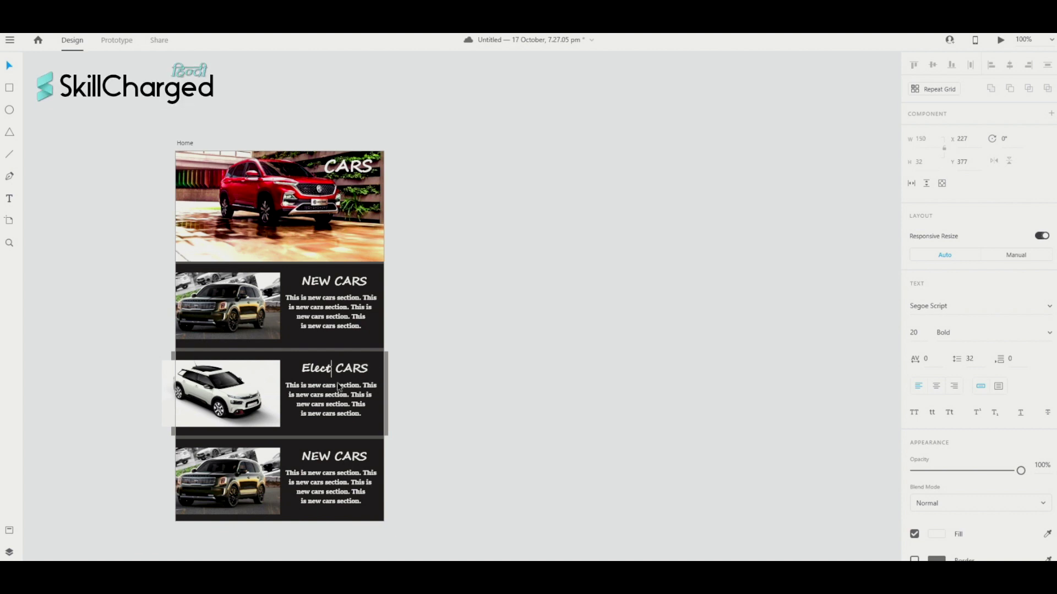
{"action": "type", "text": "ECTR"}
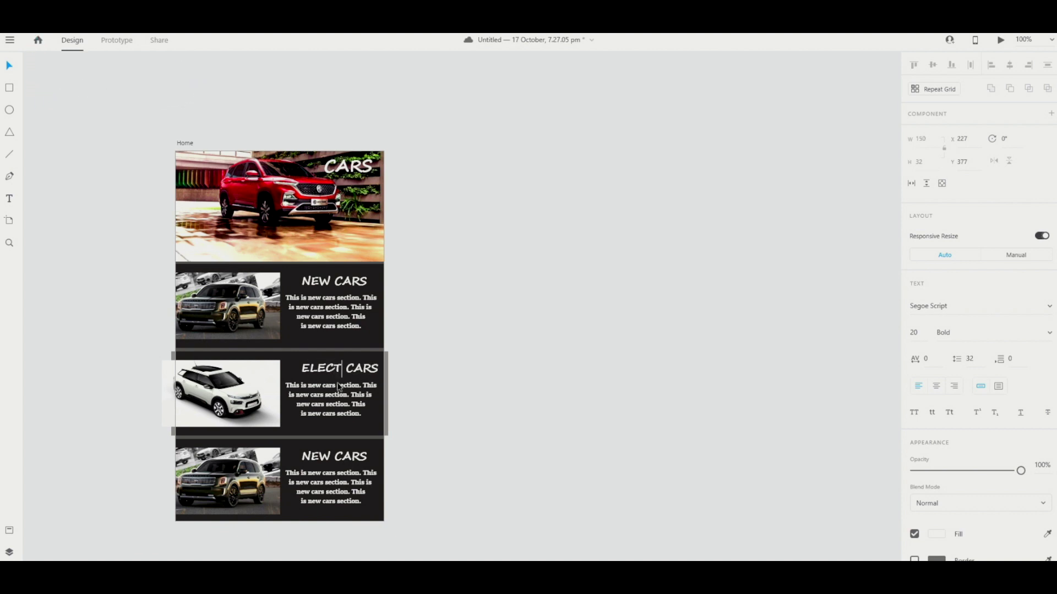
{"action": "type", "text": "IC"}
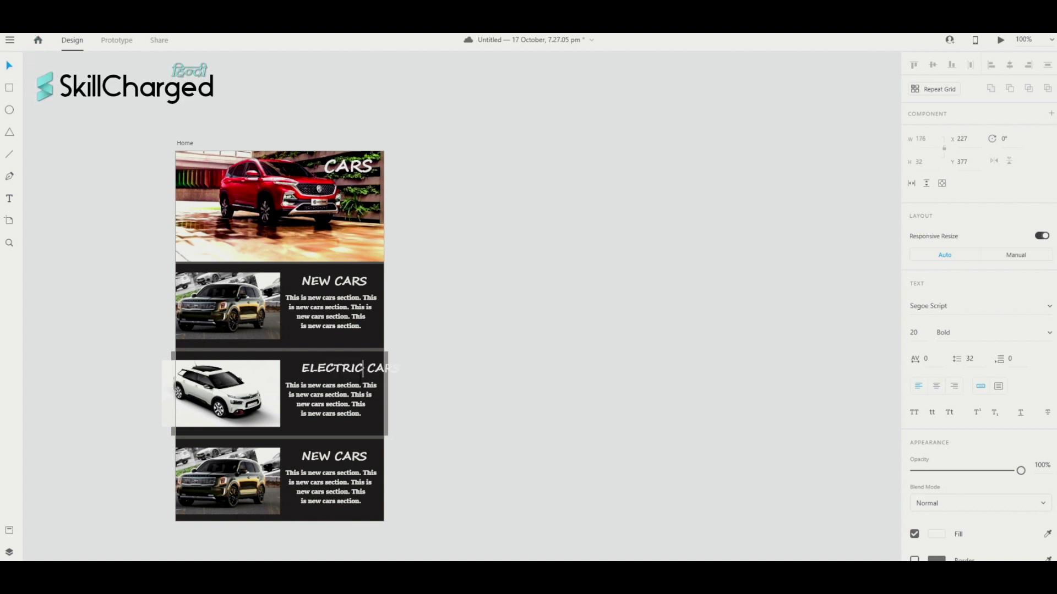
{"action": "triple_click", "coordinate": [375, 372]}
{"action": "key", "text": "Escape"}
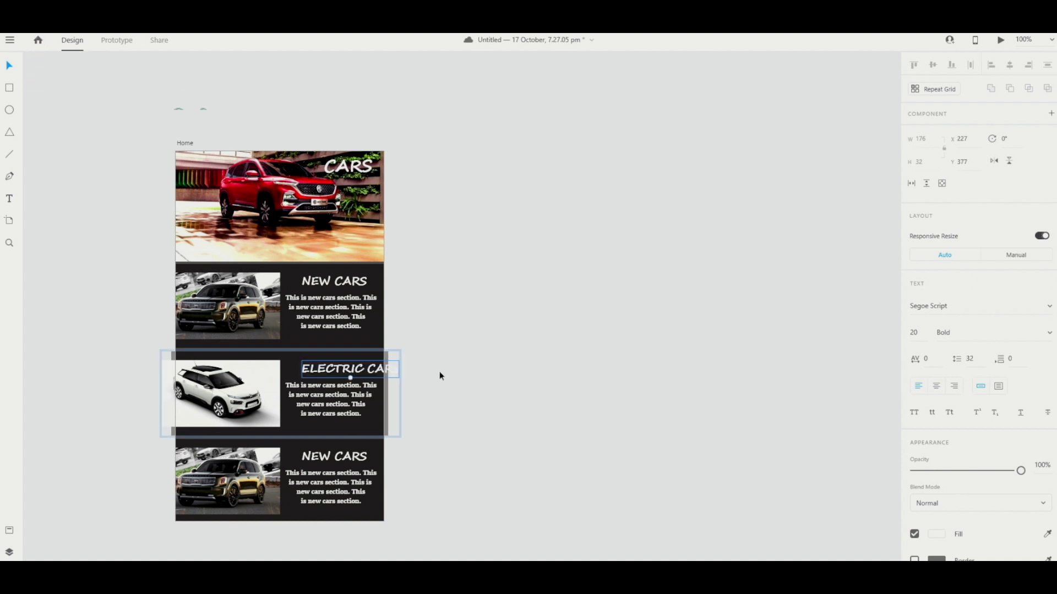
Move the ELECTRIC CARS heading to X 192, Y 377, centred above its description and within the panel.
{"action": "left_click_drag", "start_coordinate": [379, 372], "coordinate": [362, 377]}
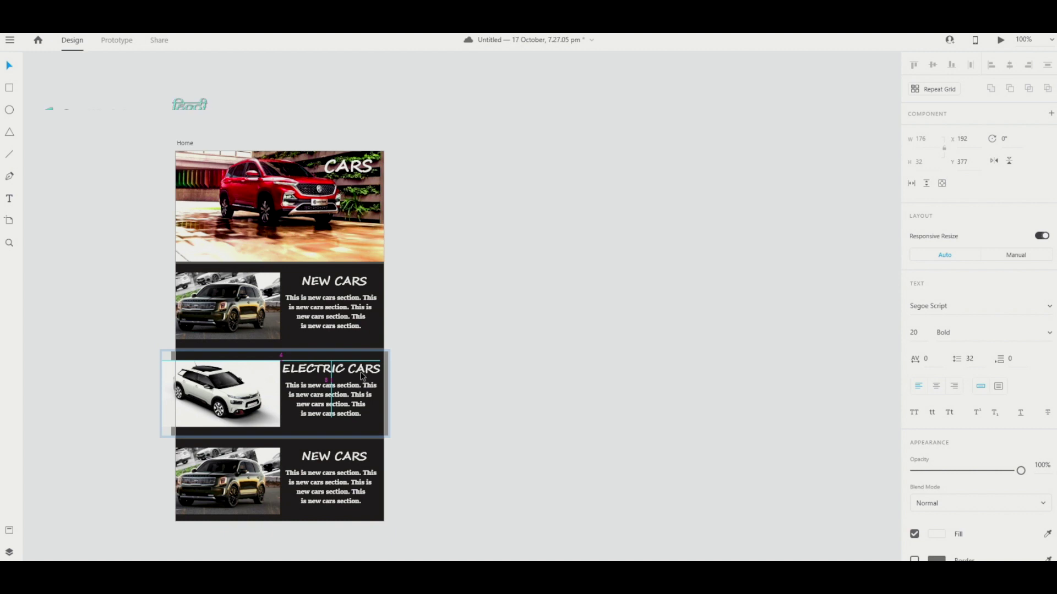
{"action": "key", "text": "Escape"}
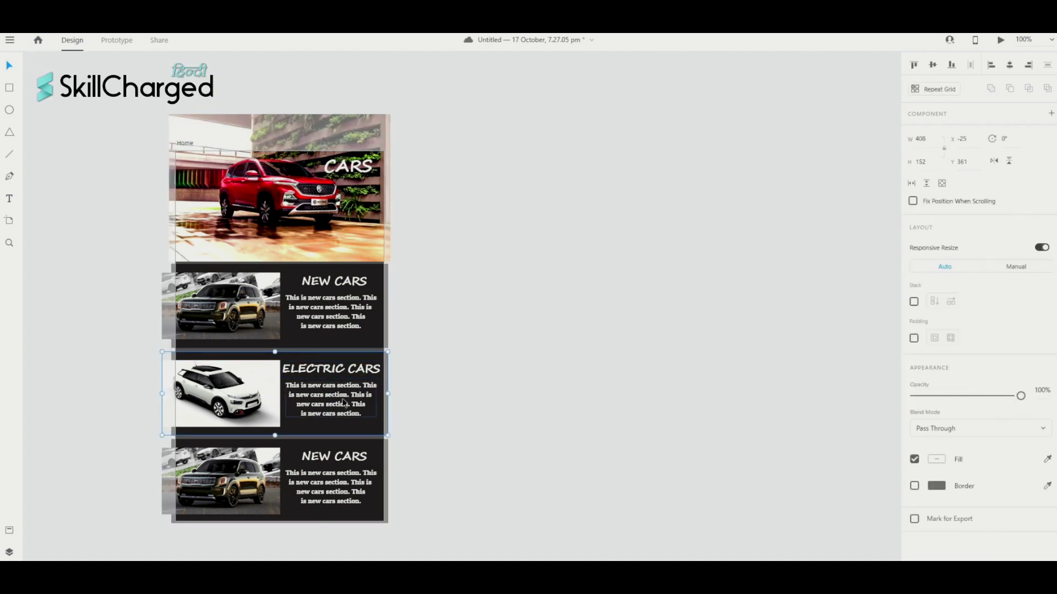
{"action": "left_click", "coordinate": [485, 422]}
Replace the car image in the bottom panel by pasting in the picture of the blue SUV.
{"action": "scroll", "coordinate": [485, 422], "scroll_direction": "up", "scroll_amount": 2}
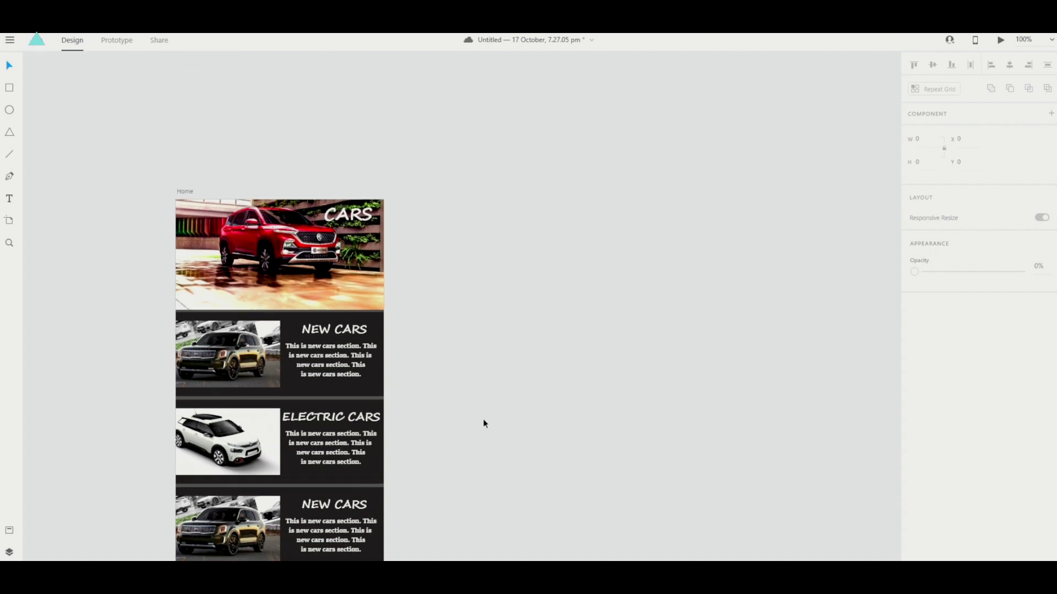
{"action": "scroll", "coordinate": [485, 422], "scroll_direction": "down", "scroll_amount": 5}
{"action": "left_click", "coordinate": [374, 406]}
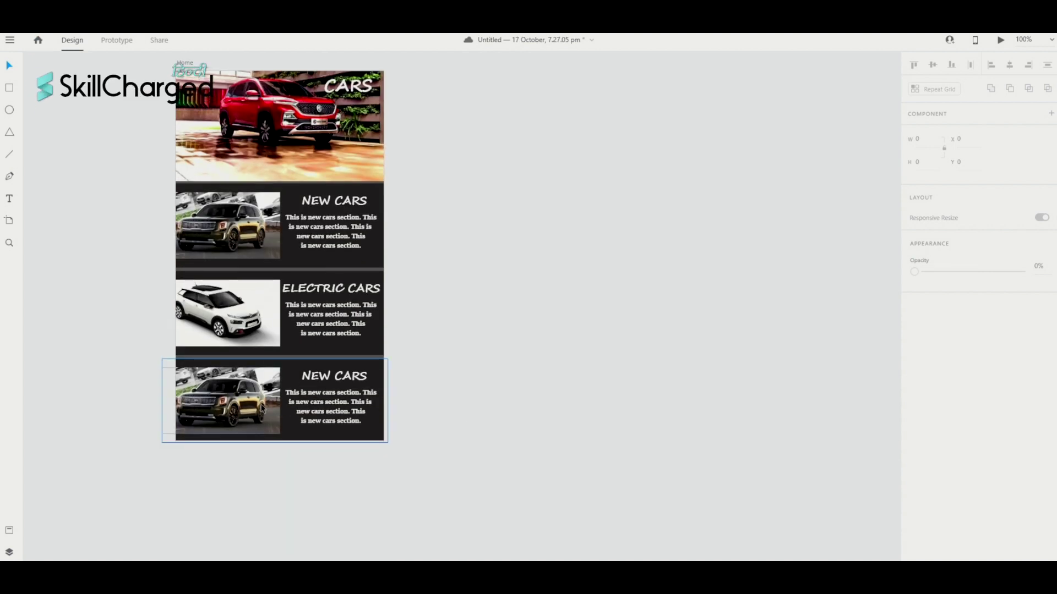
{"action": "double_click", "coordinate": [263, 410]}
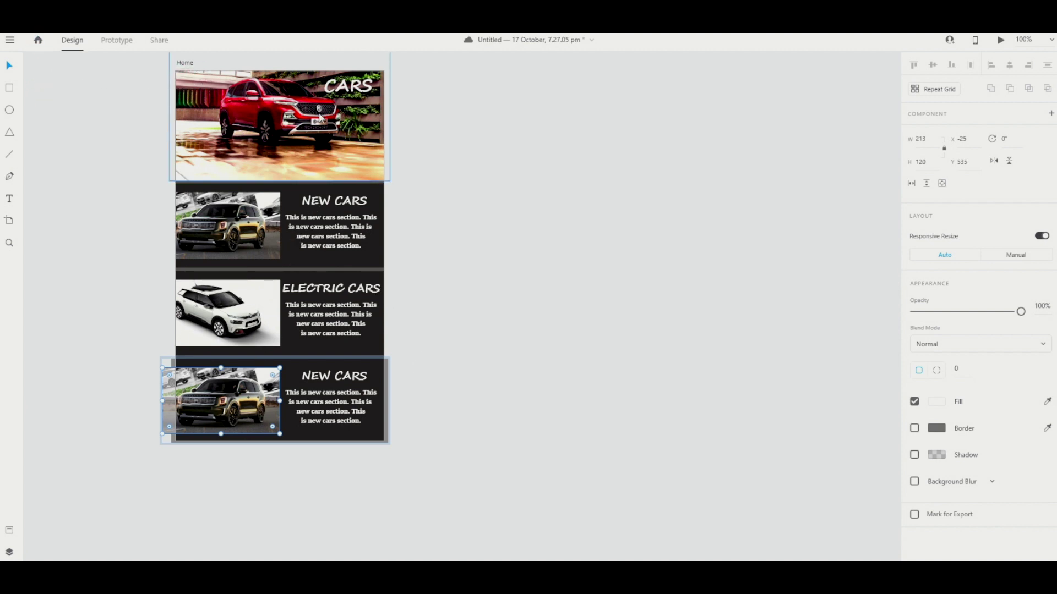
{"action": "key", "text": "ctrl+v"}
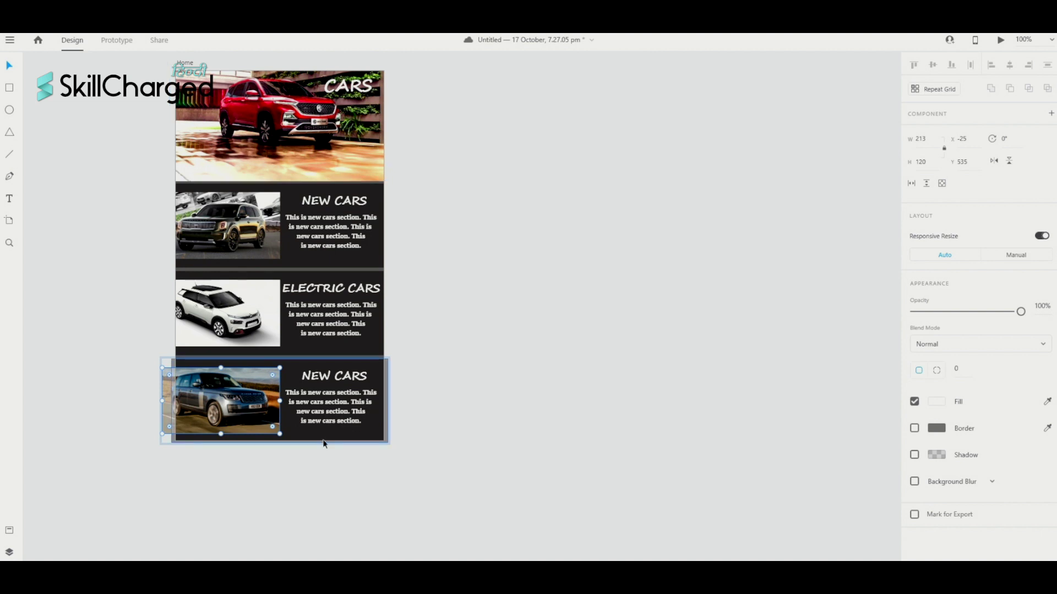
{"action": "left_click", "coordinate": [453, 443]}
{"action": "scroll", "coordinate": [454, 443], "scroll_direction": "down", "scroll_amount": 1}
{"action": "scroll", "coordinate": [453, 438], "scroll_direction": "left", "scroll_amount": 3}
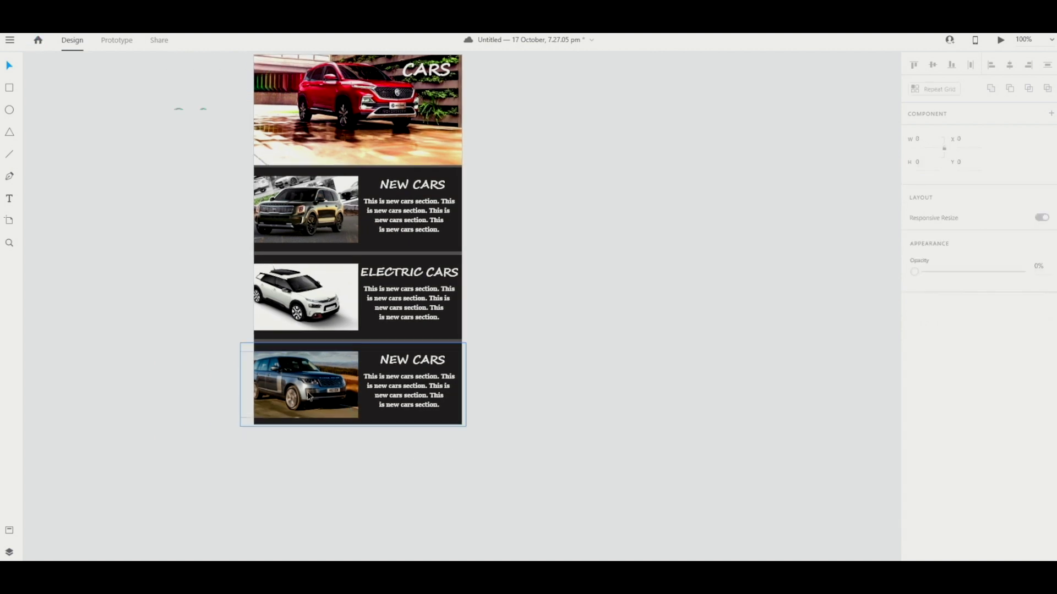
Change the bottom panel's heading to USED CARS.
{"action": "scroll", "coordinate": [479, 397], "scroll_direction": "left", "scroll_amount": 3}
{"action": "scroll", "coordinate": [479, 394], "scroll_direction": "right", "scroll_amount": 7}
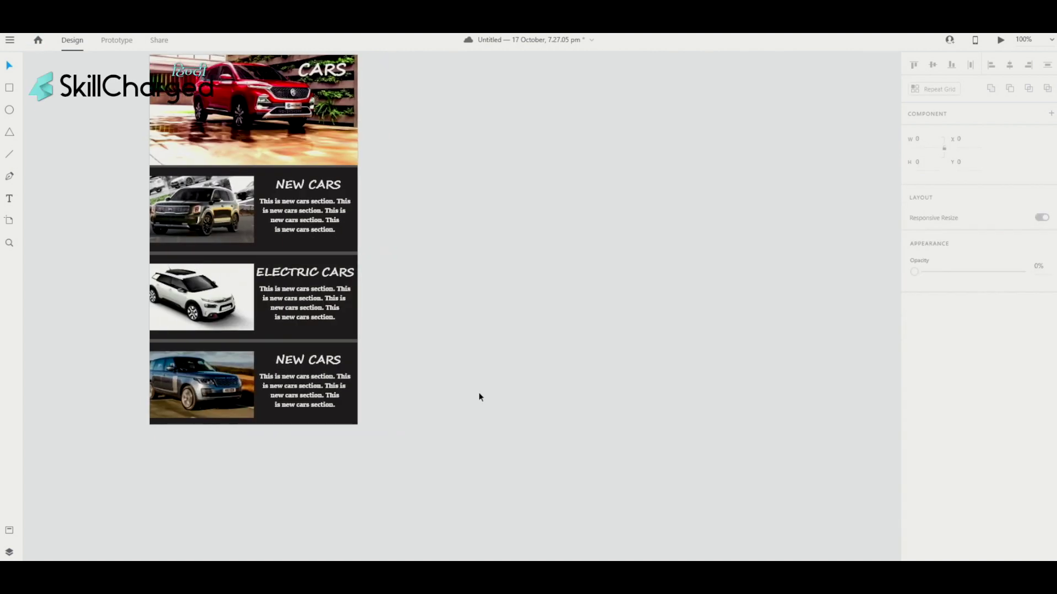
{"action": "double_click", "coordinate": [256, 380]}
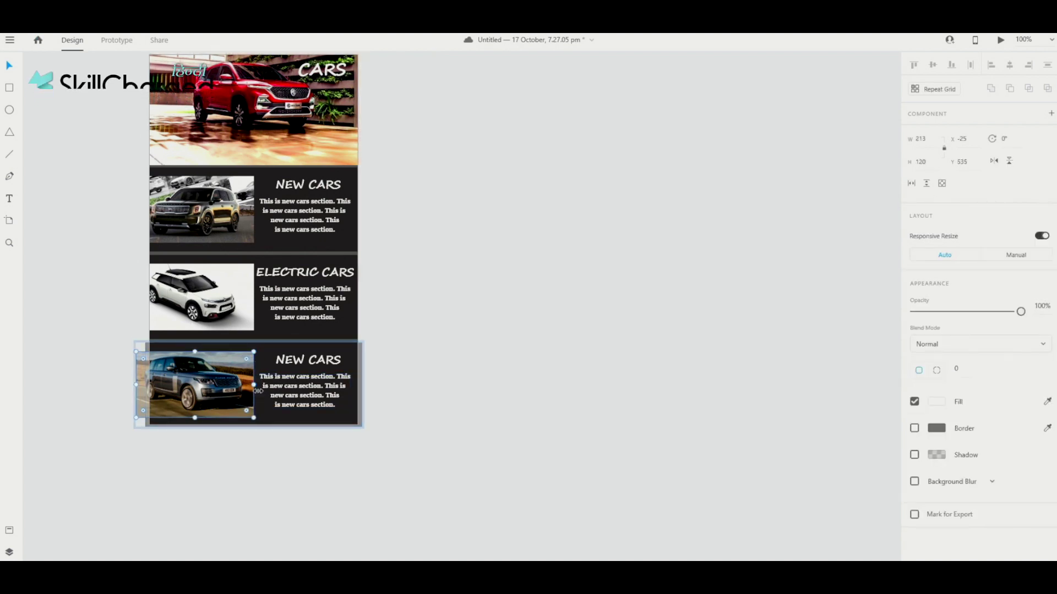
{"action": "left_click", "coordinate": [472, 387]}
{"action": "double_click", "coordinate": [303, 362]}
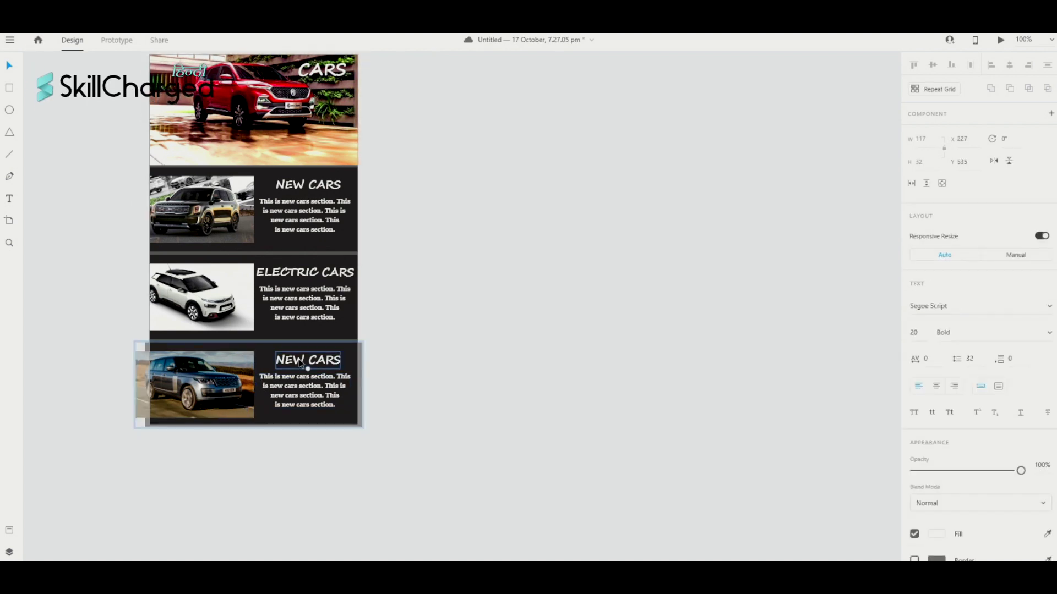
{"action": "left_click_drag", "start_coordinate": [305, 362], "coordinate": [286, 361]}
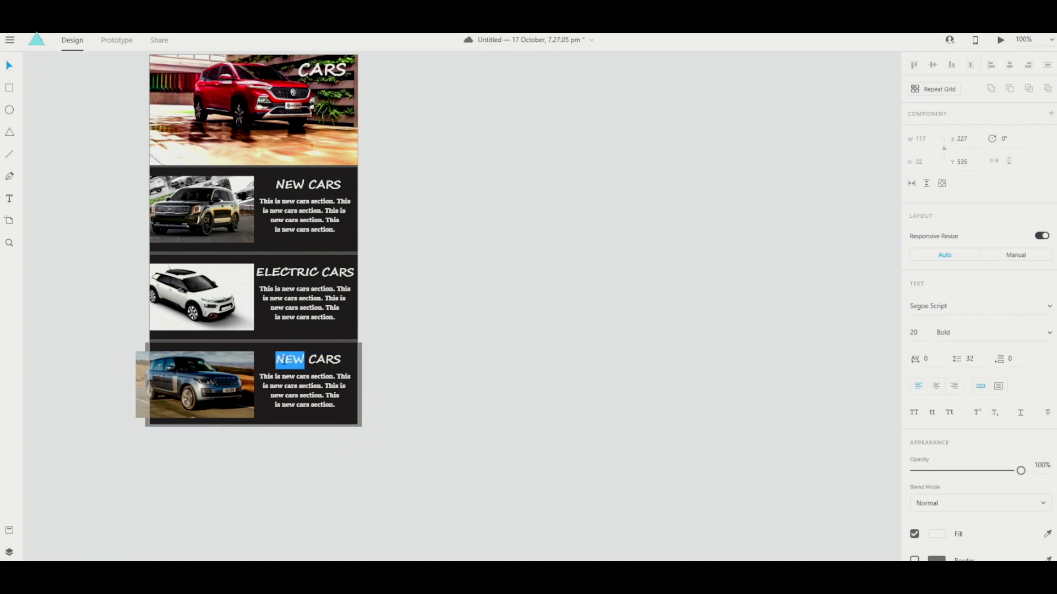
{"action": "type", "text": "USED"}
{"action": "left_click", "coordinate": [494, 423]}
Look over the finished Home artboard and save the document.
{"action": "scroll", "coordinate": [493, 422], "scroll_direction": "up", "scroll_amount": 3}
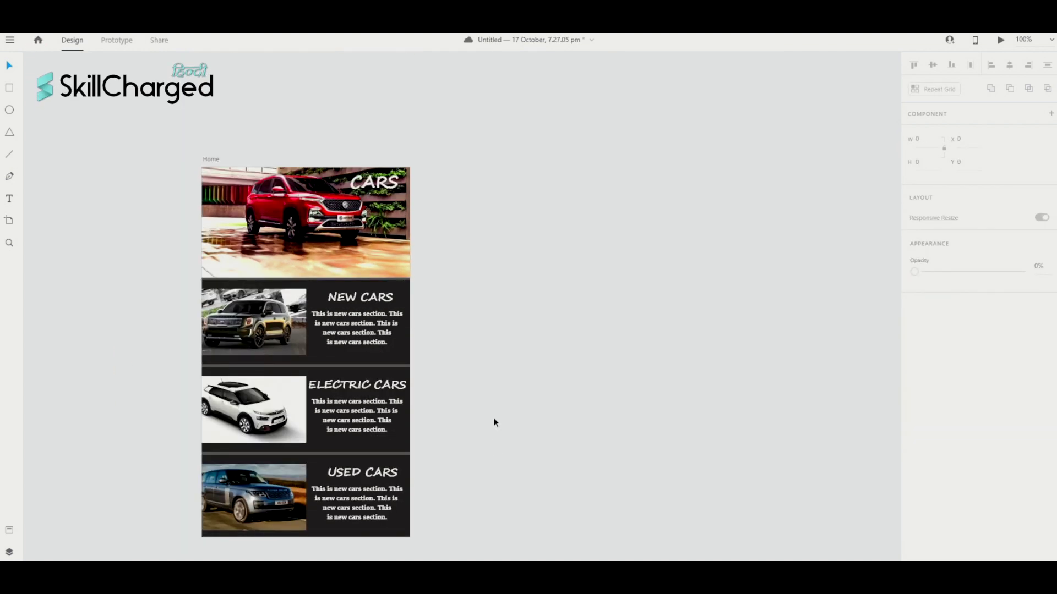
{"action": "scroll", "coordinate": [493, 422], "scroll_direction": "down", "scroll_amount": 2}
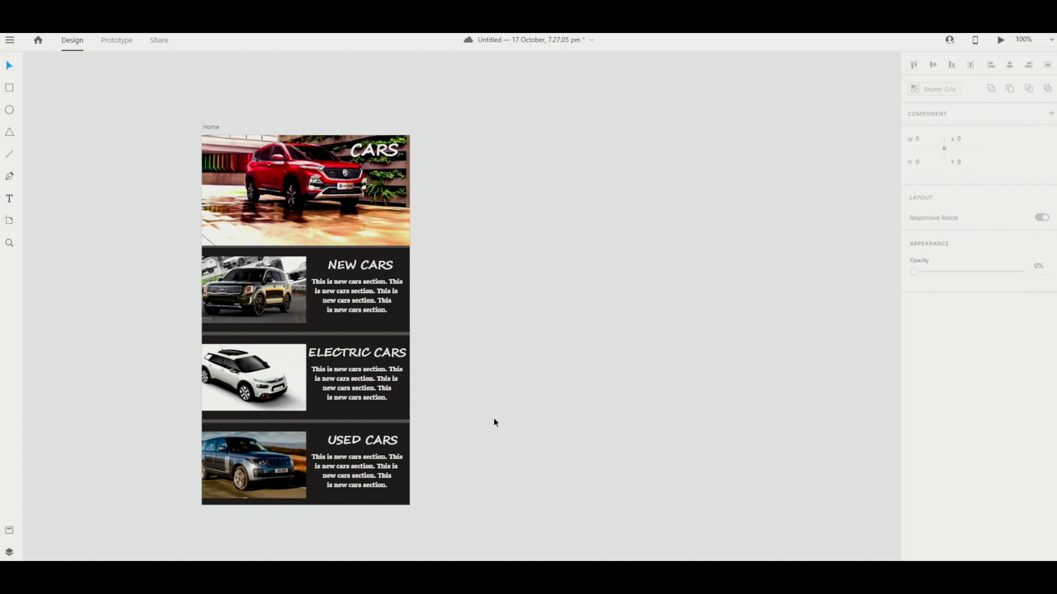
{"action": "scroll", "coordinate": [494, 423], "scroll_direction": "down", "scroll_amount": 1}
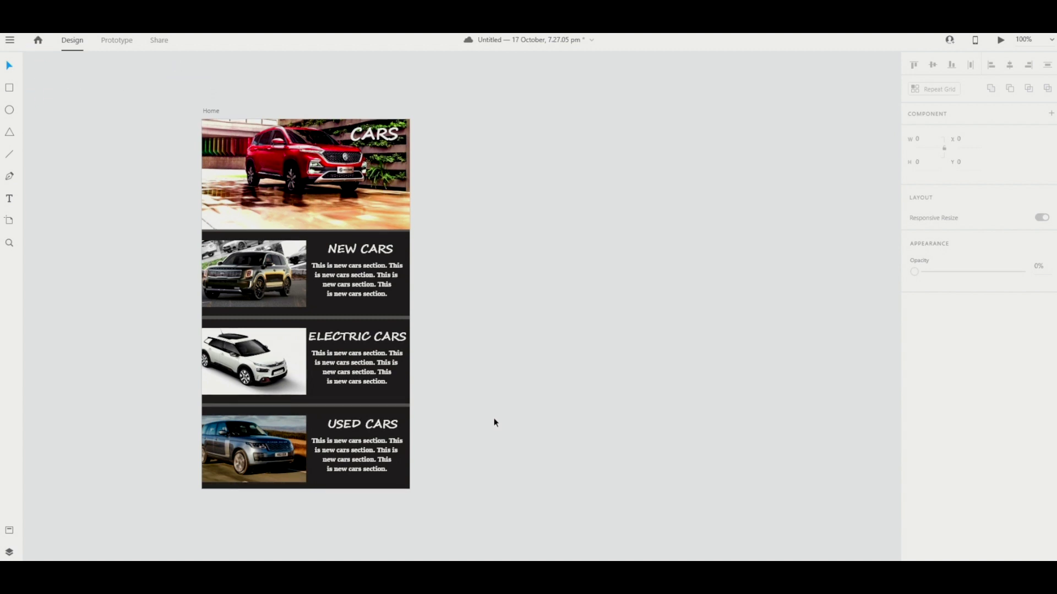
{"action": "key", "text": "ctrl+s"}
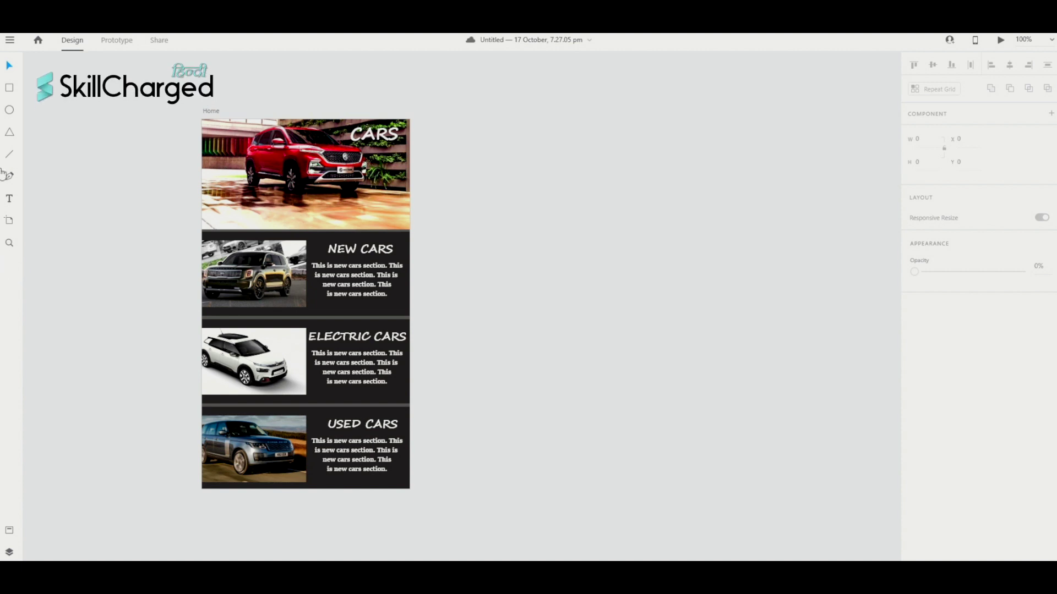
Add a blank 375 x 667 artboard directly below the Home artboard.
{"action": "left_click", "coordinate": [11, 222]}
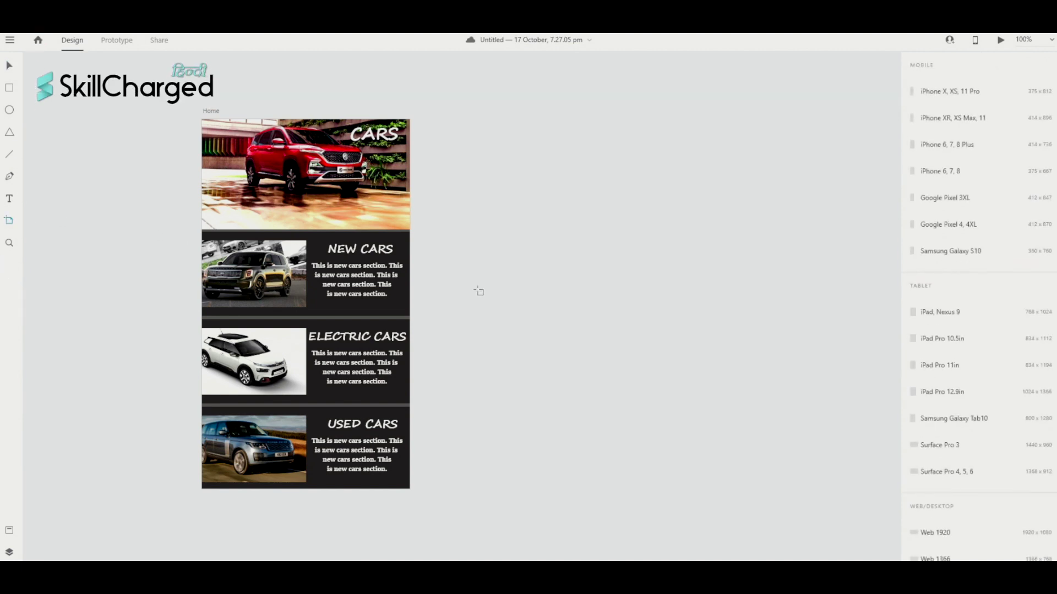
{"action": "scroll", "coordinate": [477, 291], "scroll_direction": "down", "scroll_amount": 5}
{"action": "scroll", "coordinate": [195, 345], "scroll_direction": "left", "scroll_amount": 2}
{"action": "left_click", "coordinate": [260, 310]}
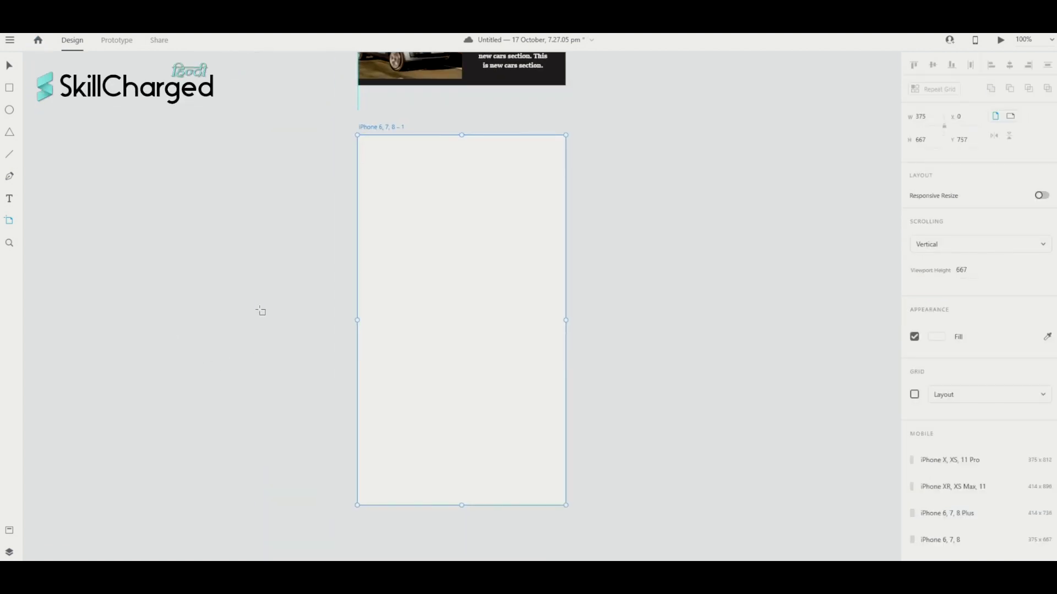
Rename the blank artboard below Home as New Cars.
{"action": "scroll", "coordinate": [261, 311], "scroll_direction": "up", "scroll_amount": 8}
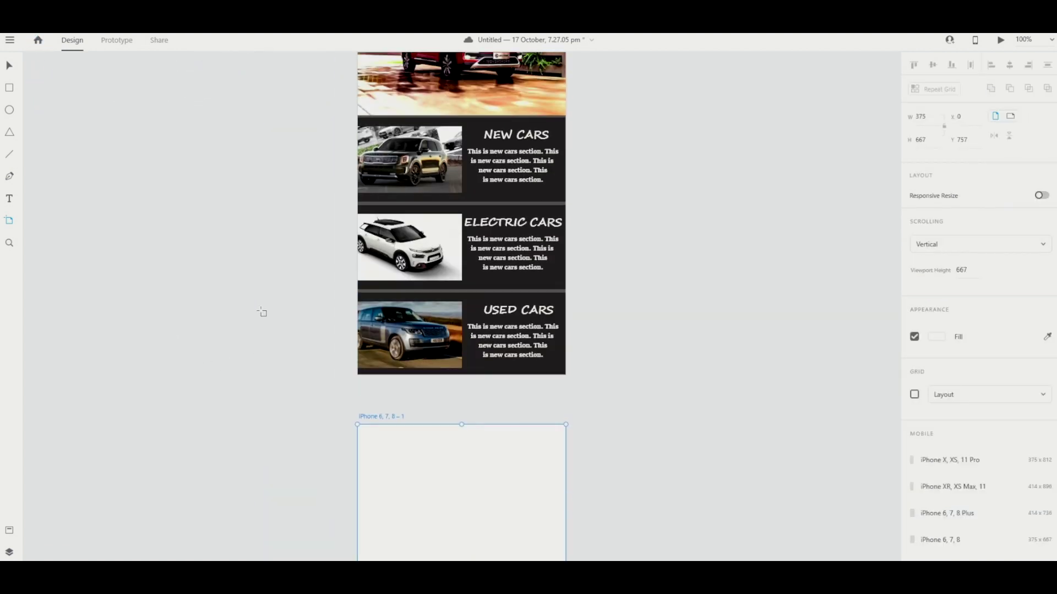
{"action": "double_click", "coordinate": [381, 417]}
{"action": "type", "text": "New Car"}
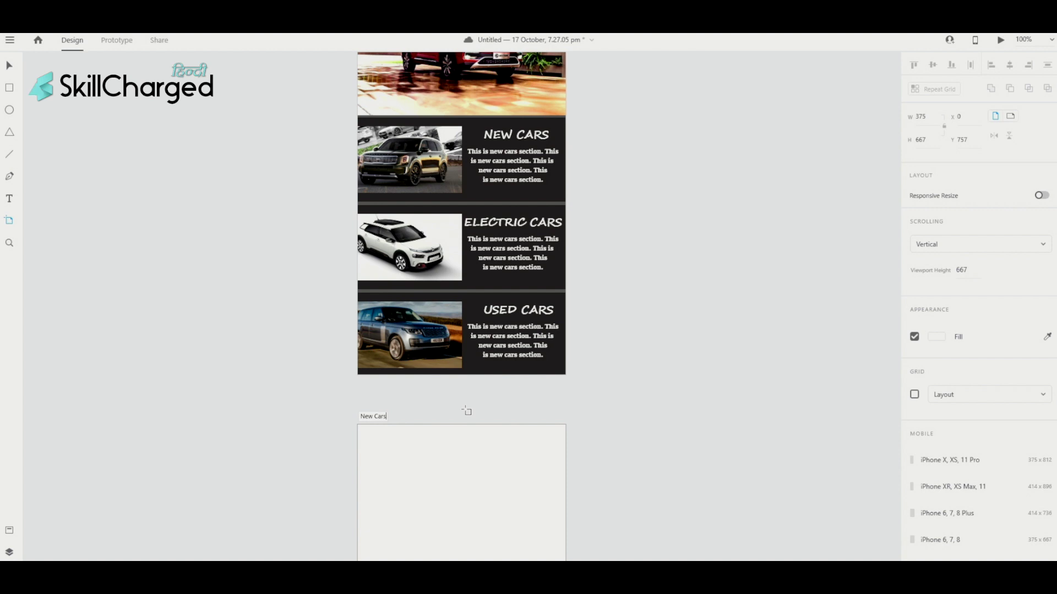
{"action": "type", "text": "s"}
{"action": "key", "text": "Return"}
{"action": "scroll", "coordinate": [613, 448], "scroll_direction": "down", "scroll_amount": 5}
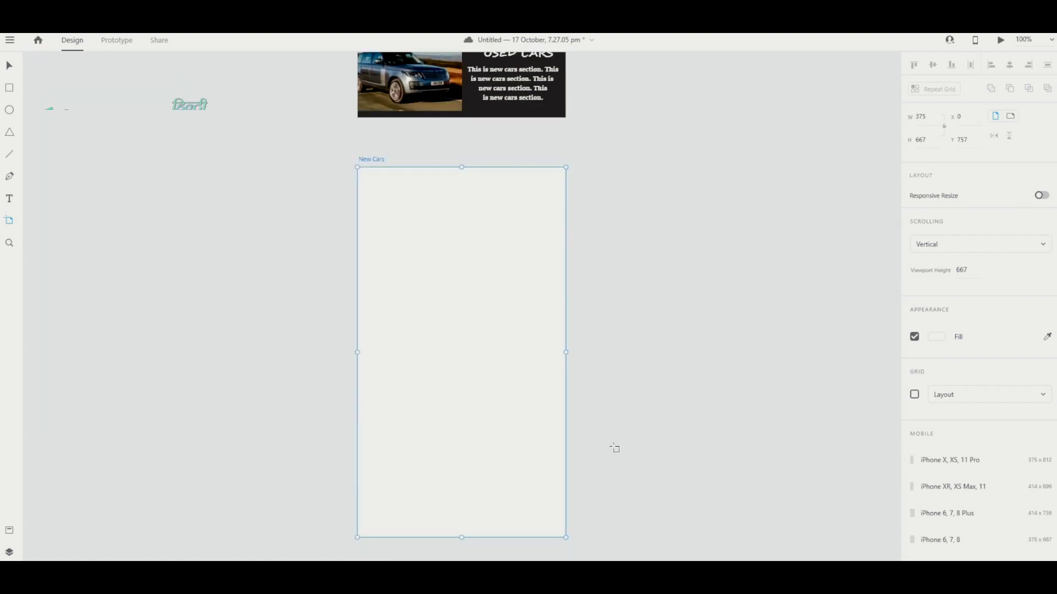
Import the picture Cars1.jpg onto the New Cars artboard.
{"action": "scroll", "coordinate": [494, 303], "scroll_direction": "right", "scroll_amount": 5}
{"action": "scroll", "coordinate": [494, 303], "scroll_direction": "up", "scroll_amount": 2}
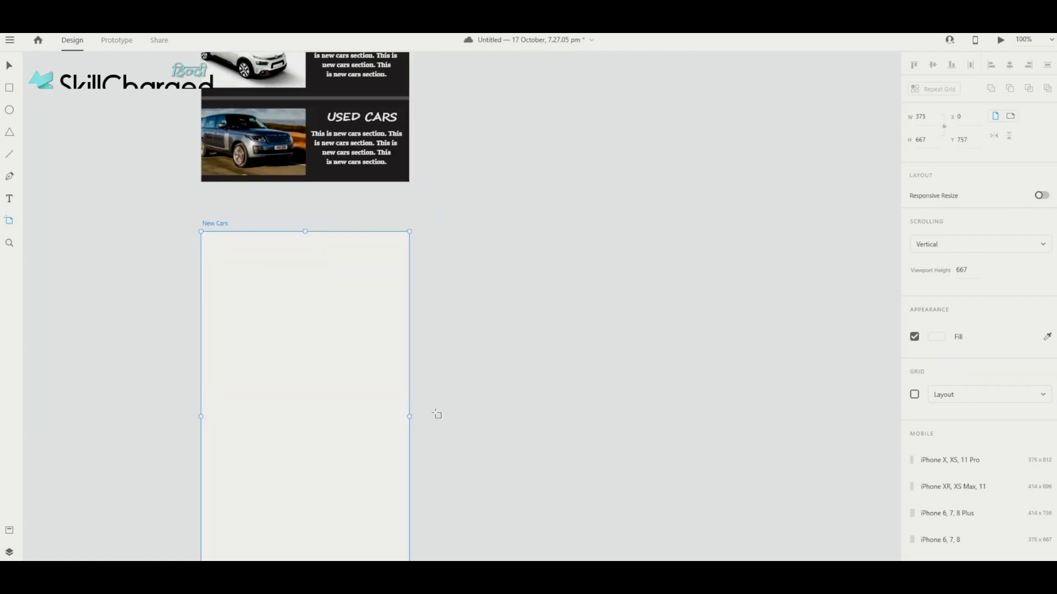
{"action": "scroll", "coordinate": [315, 369], "scroll_direction": "down", "scroll_amount": 1}
{"action": "scroll", "coordinate": [281, 360], "scroll_direction": "down", "scroll_amount": 1}
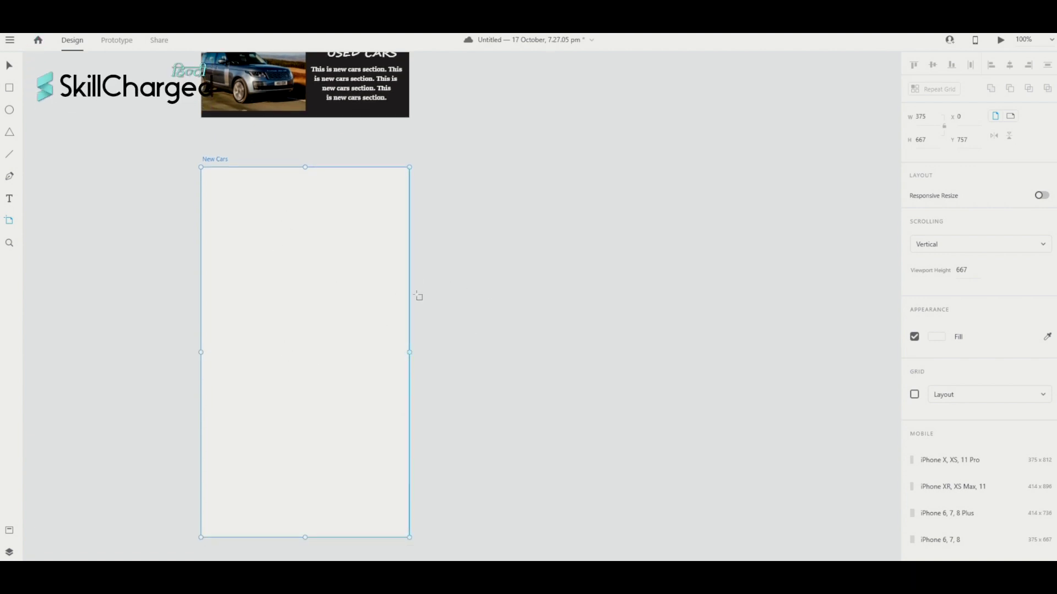
{"action": "scroll", "coordinate": [418, 296], "scroll_direction": "up", "scroll_amount": 5}
{"action": "scroll", "coordinate": [417, 295], "scroll_direction": "right", "scroll_amount": 1}
{"action": "scroll", "coordinate": [412, 262], "scroll_direction": "down", "scroll_amount": 5}
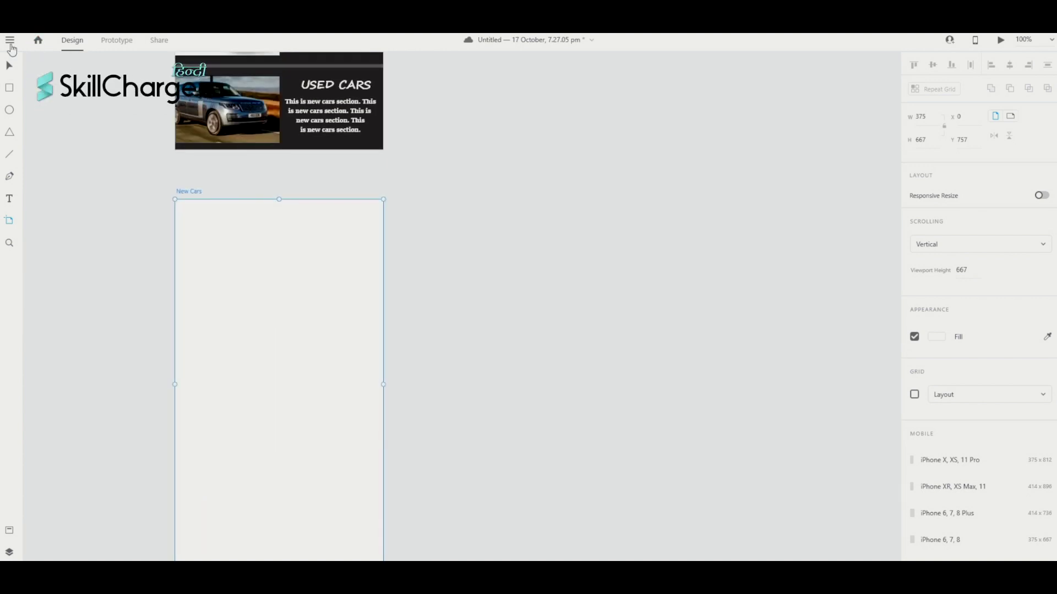
{"action": "left_click", "coordinate": [10, 41]}
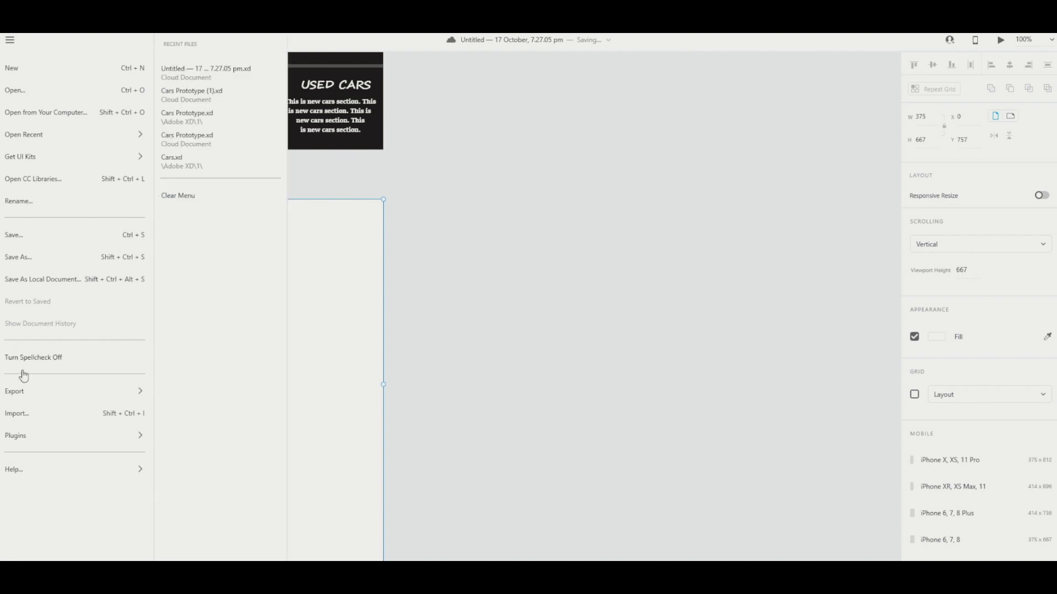
{"action": "left_click", "coordinate": [38, 417]}
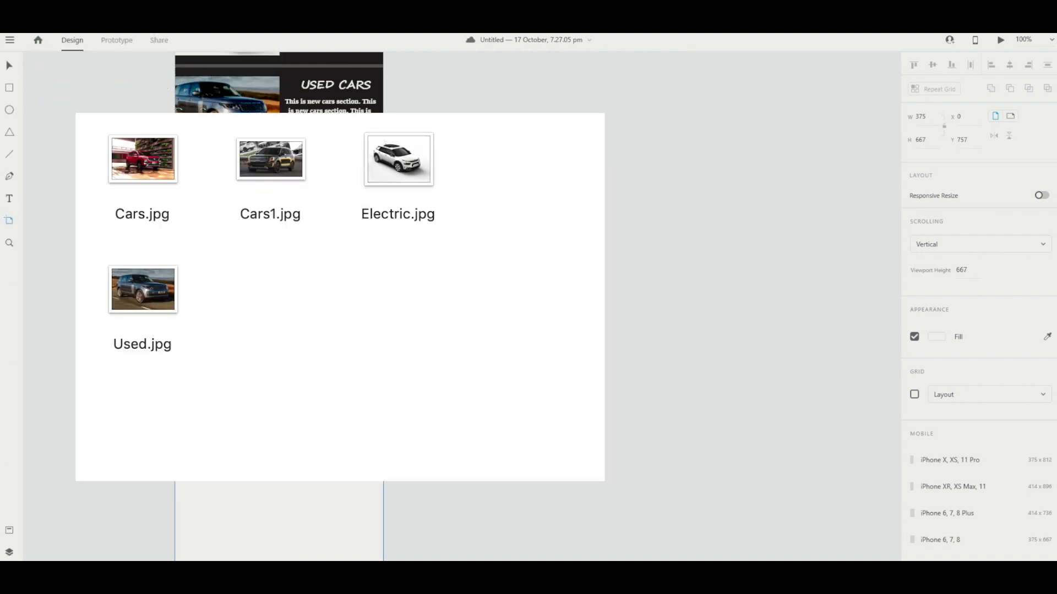
{"action": "double_click", "coordinate": [271, 159]}
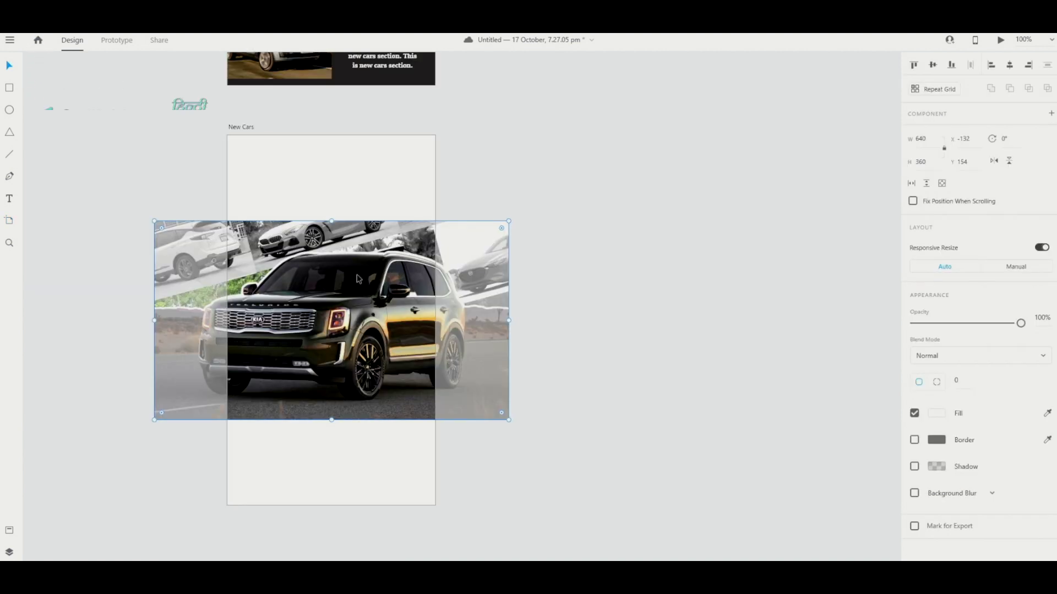
Move the imported SUV picture to the top of the New Cars artboard and scale it down to span the artboard's width.
{"action": "left_click_drag", "start_coordinate": [356, 272], "coordinate": [351, 172]}
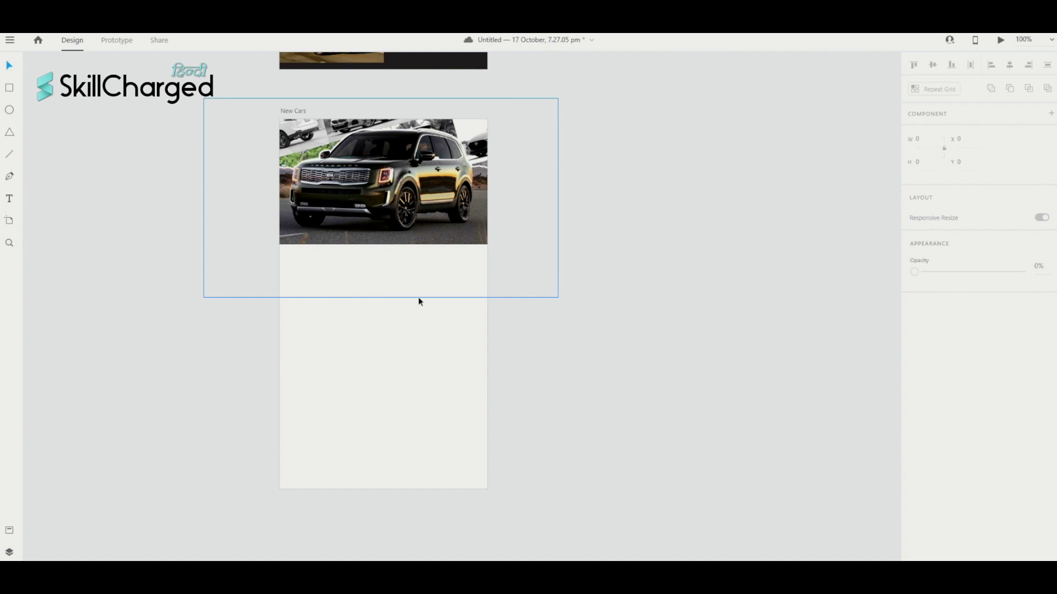
{"action": "scroll", "coordinate": [29, 187], "scroll_direction": "up", "scroll_amount": 1}
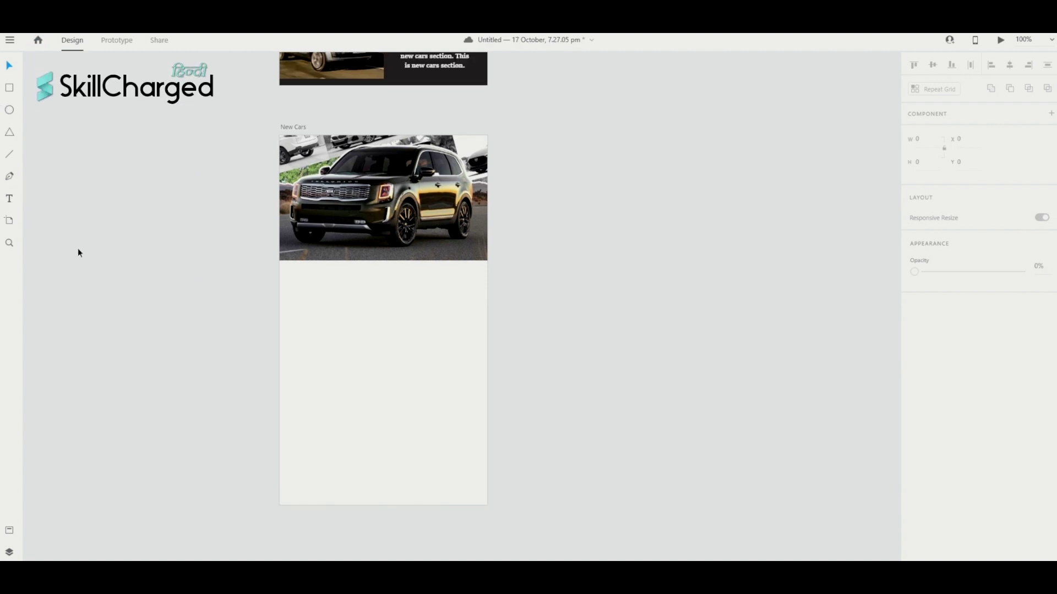
Add the text NEW CARS below the SUV picture on the New Cars artboard, at about X 73, Y 276.
{"action": "scroll", "coordinate": [78, 249], "scroll_direction": "down", "scroll_amount": 4}
{"action": "scroll", "coordinate": [78, 249], "scroll_direction": "up", "scroll_amount": 7}
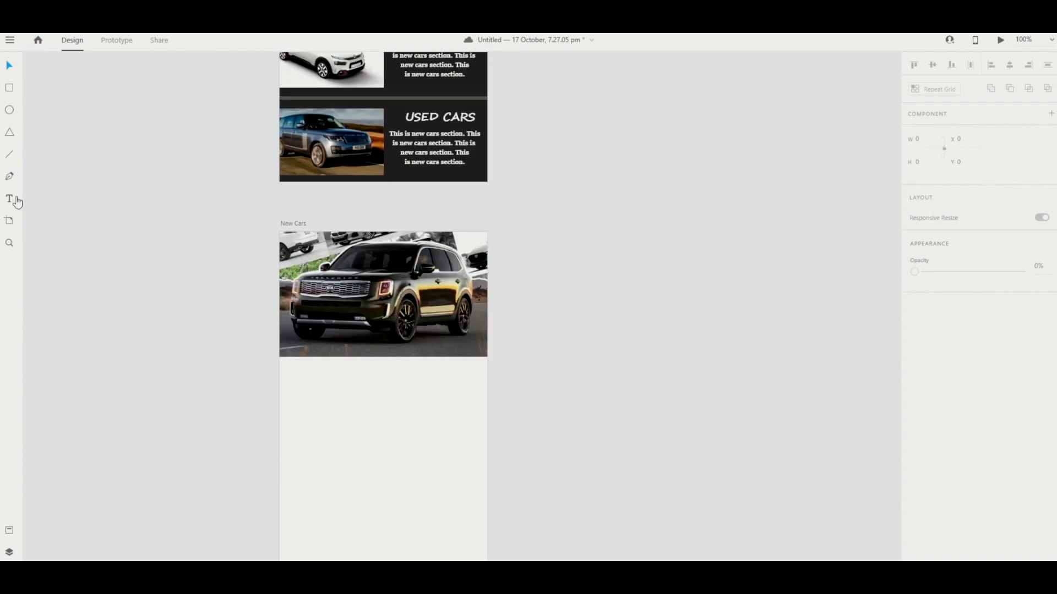
{"action": "left_click", "coordinate": [17, 200]}
{"action": "left_click", "coordinate": [337, 388]}
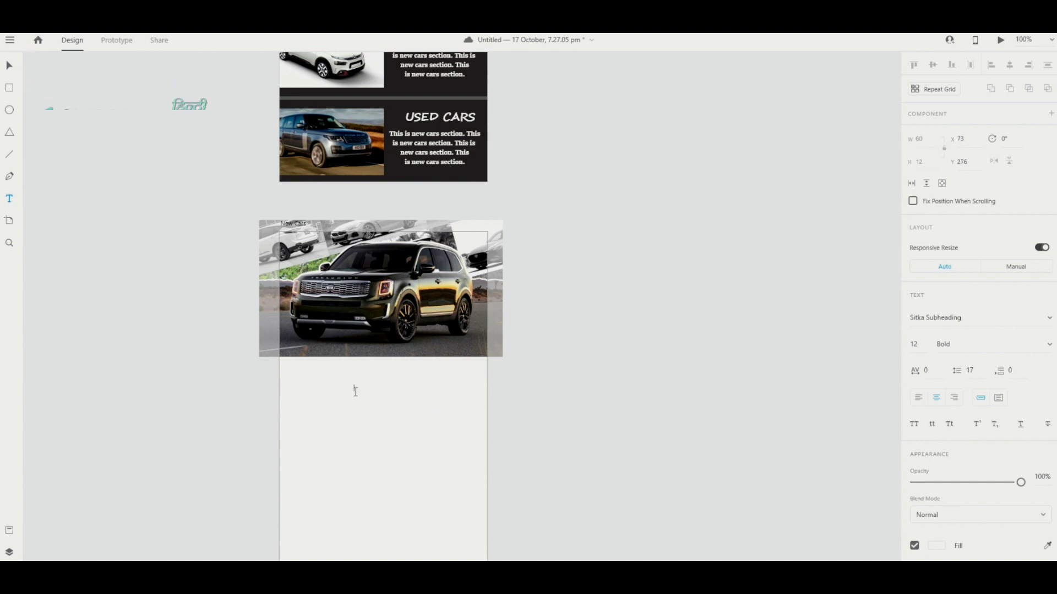
Set the fill colour of the NEW CARS text below the picture to near-black #171616.
{"action": "double_click", "coordinate": [355, 391]}
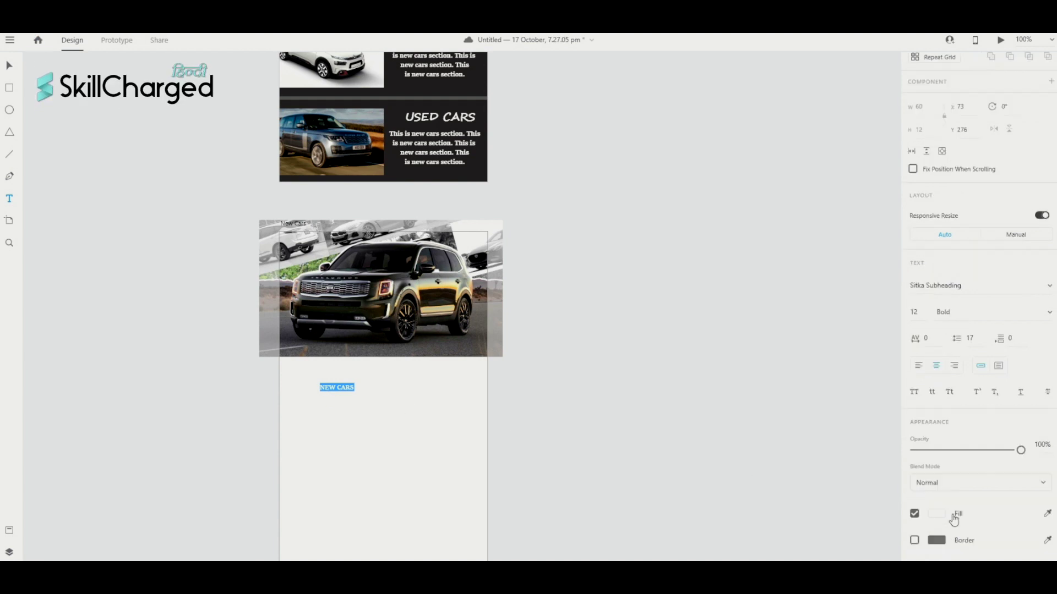
{"action": "scroll", "coordinate": [955, 515], "scroll_direction": "down", "scroll_amount": 3}
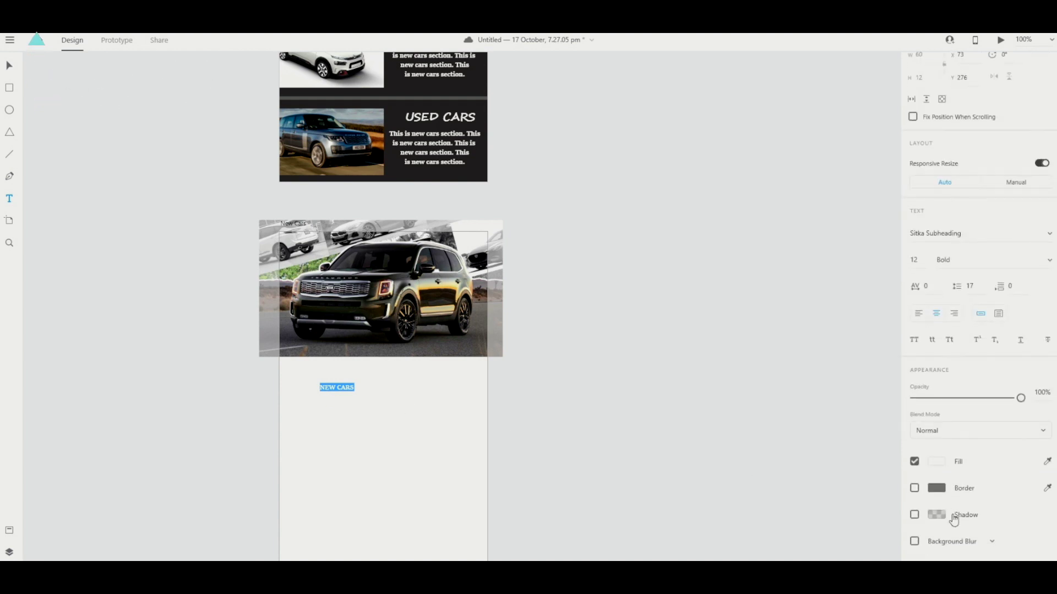
{"action": "left_click", "coordinate": [937, 463]}
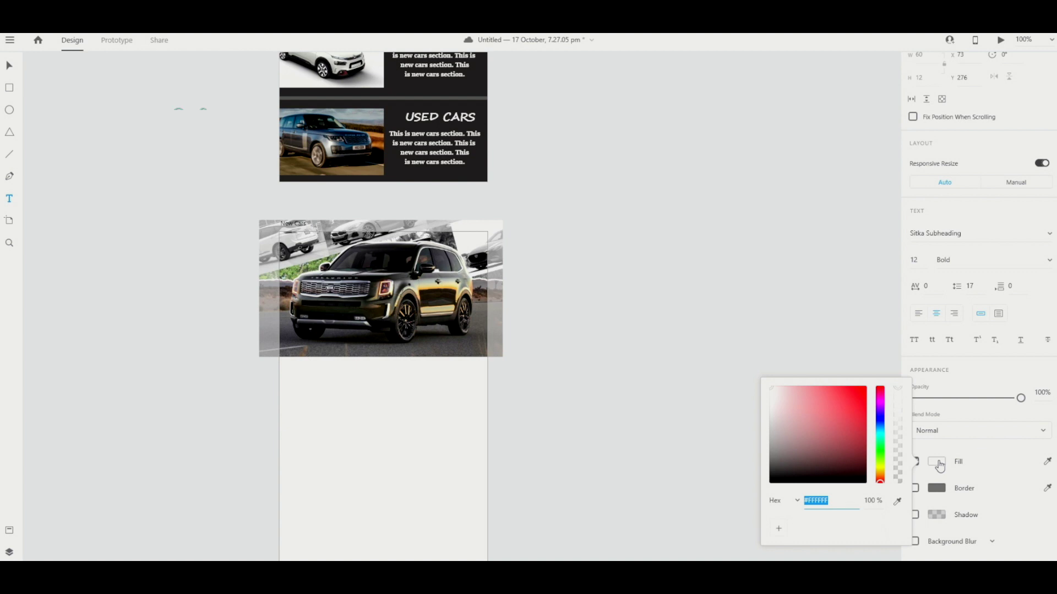
{"action": "left_click", "coordinate": [776, 476]}
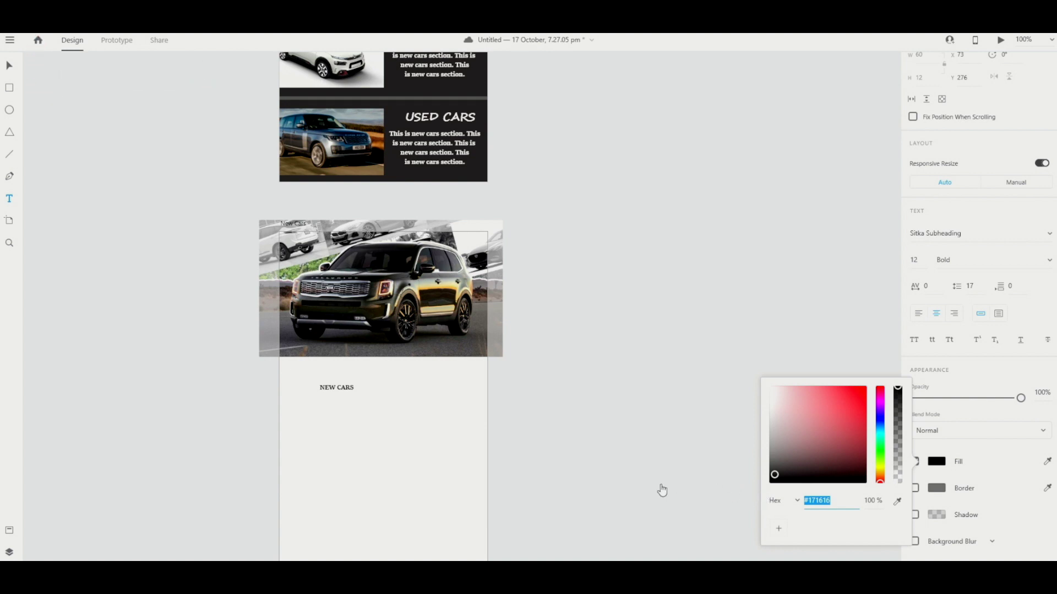
{"action": "left_click", "coordinate": [707, 477]}
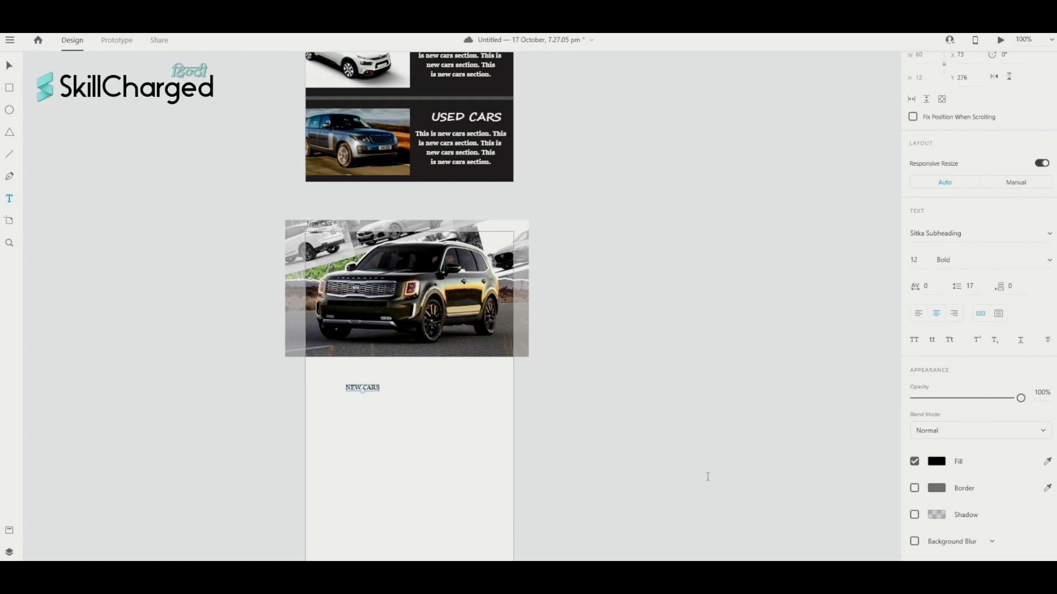
Set the font size of the NEW CARS text below the picture to 30.
{"action": "double_click", "coordinate": [373, 390]}
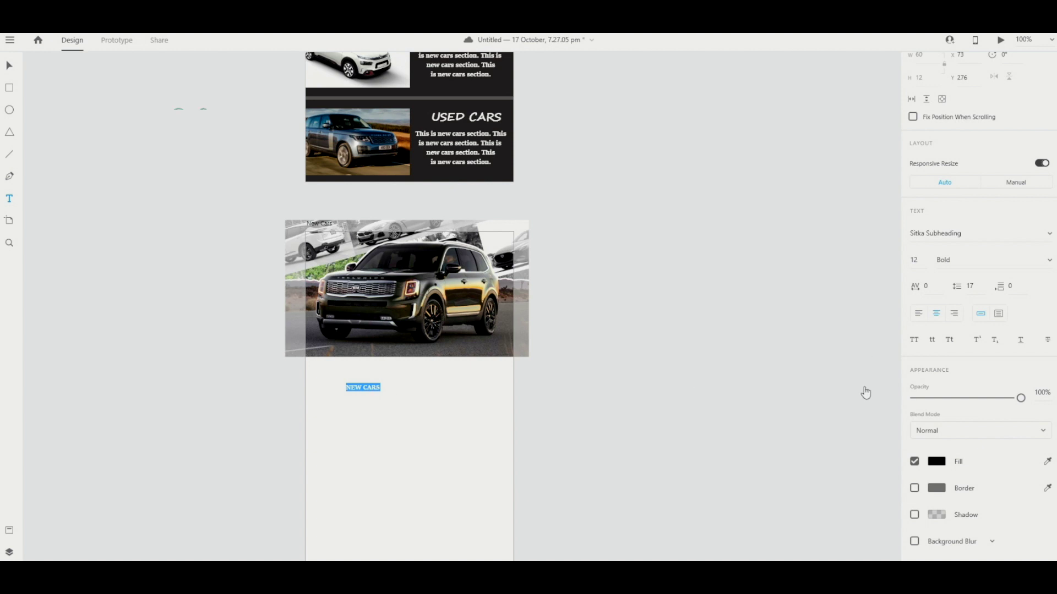
{"action": "left_click", "coordinate": [925, 262]}
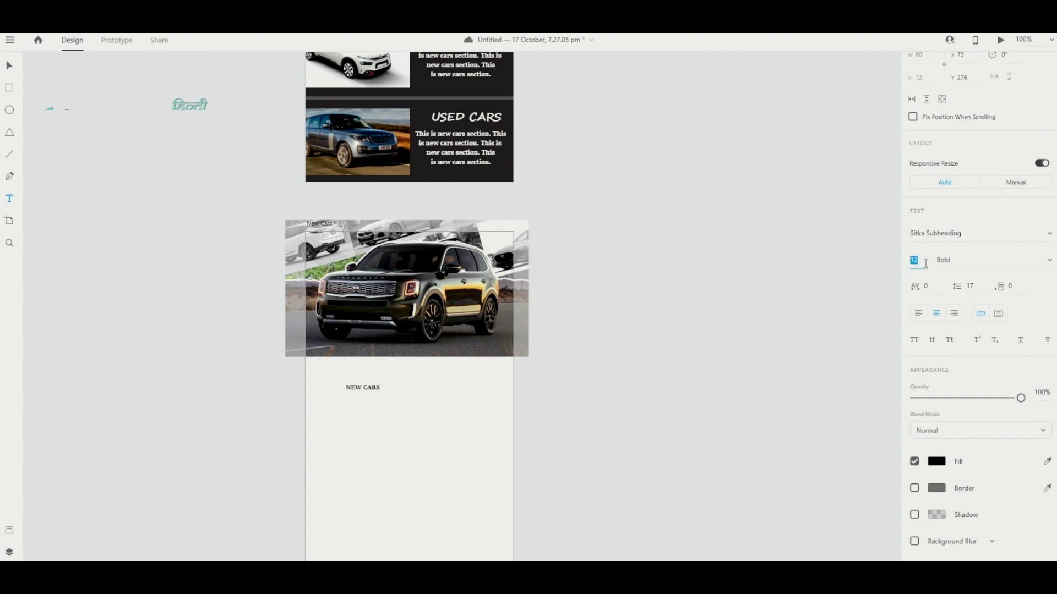
{"action": "type", "text": "30"}
{"action": "key", "text": "Return"}
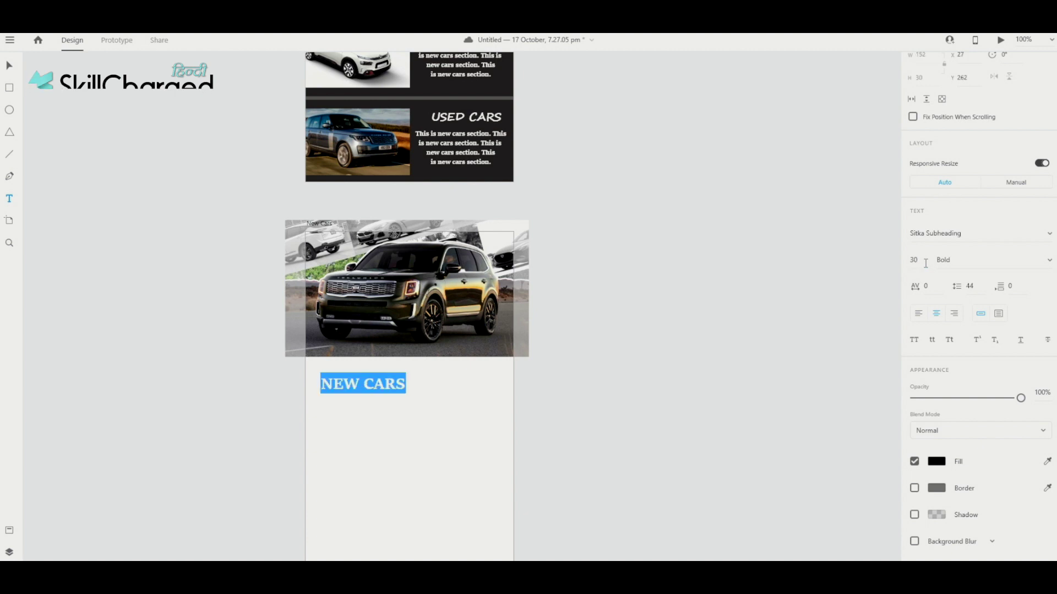
{"action": "key", "text": "Escape"}
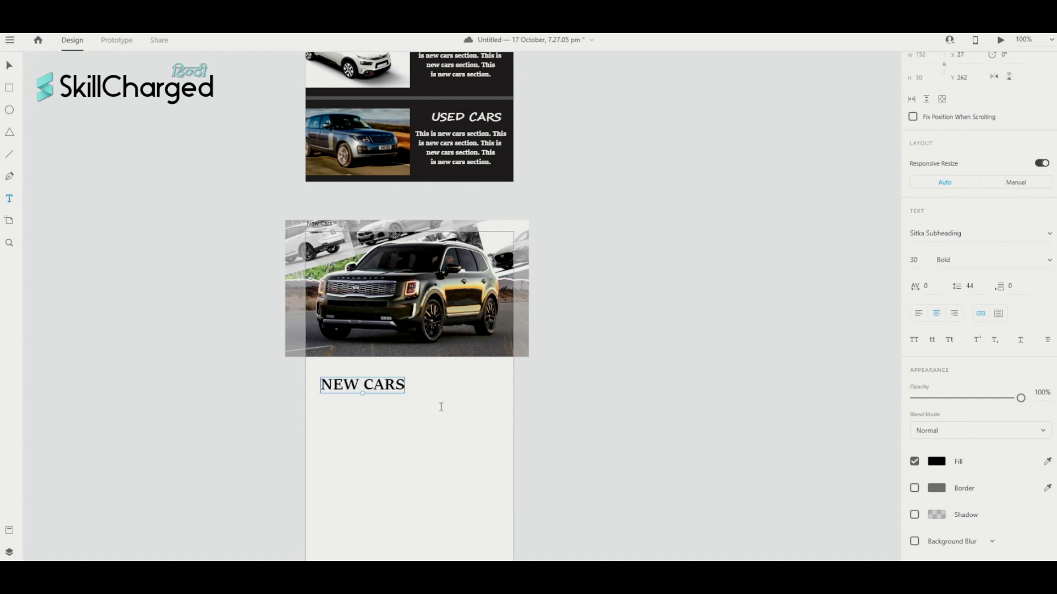
Move the NEW CARS title to X 112, Y 261, centred horizontally on the artboard below the picture.
{"action": "left_click_drag", "start_coordinate": [370, 388], "coordinate": [417, 387]}
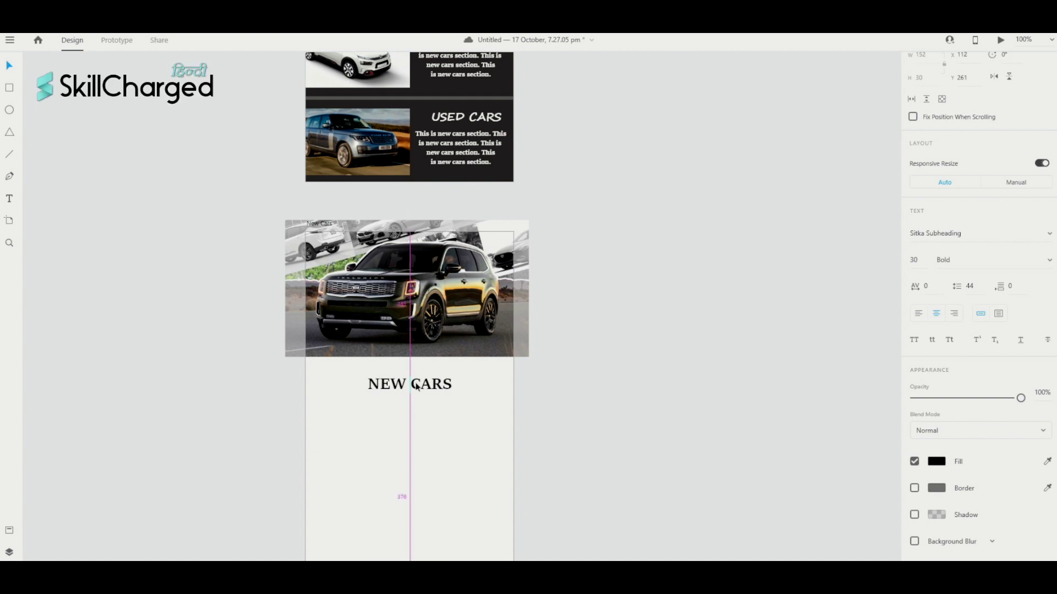
{"action": "scroll", "coordinate": [672, 438], "scroll_direction": "up", "scroll_amount": 3}
{"action": "scroll", "coordinate": [672, 439], "scroll_direction": "down", "scroll_amount": 8}
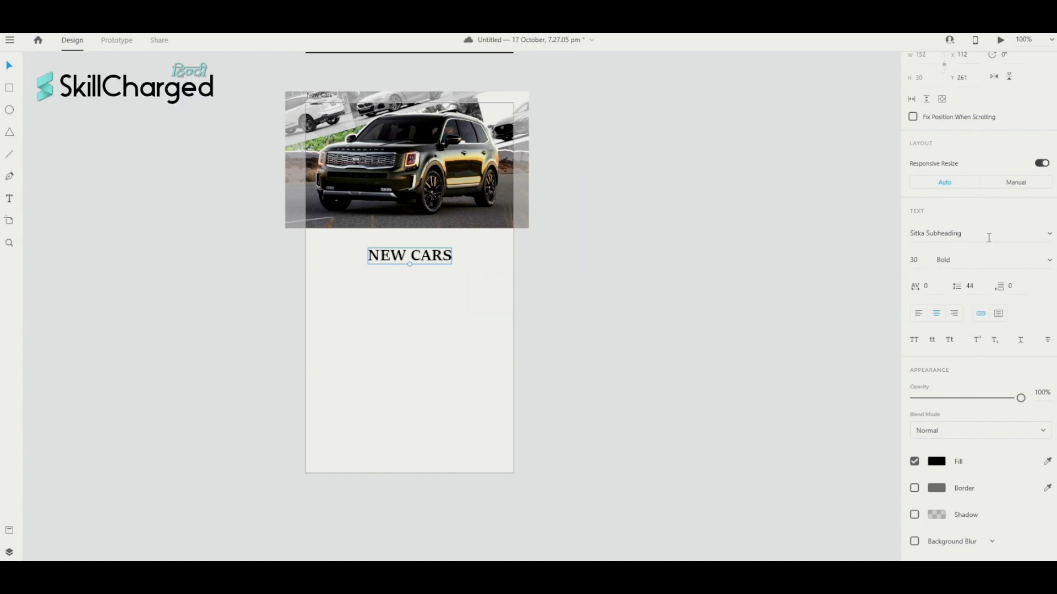
{"action": "scroll", "coordinate": [321, 276], "scroll_direction": "left", "scroll_amount": 2}
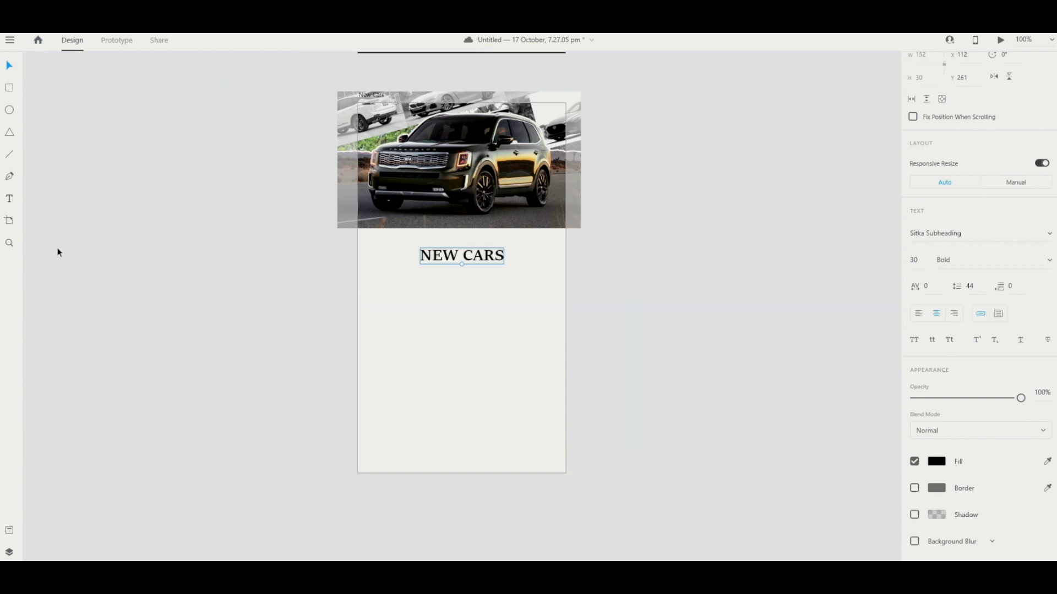
{"action": "left_click", "coordinate": [10, 198]}
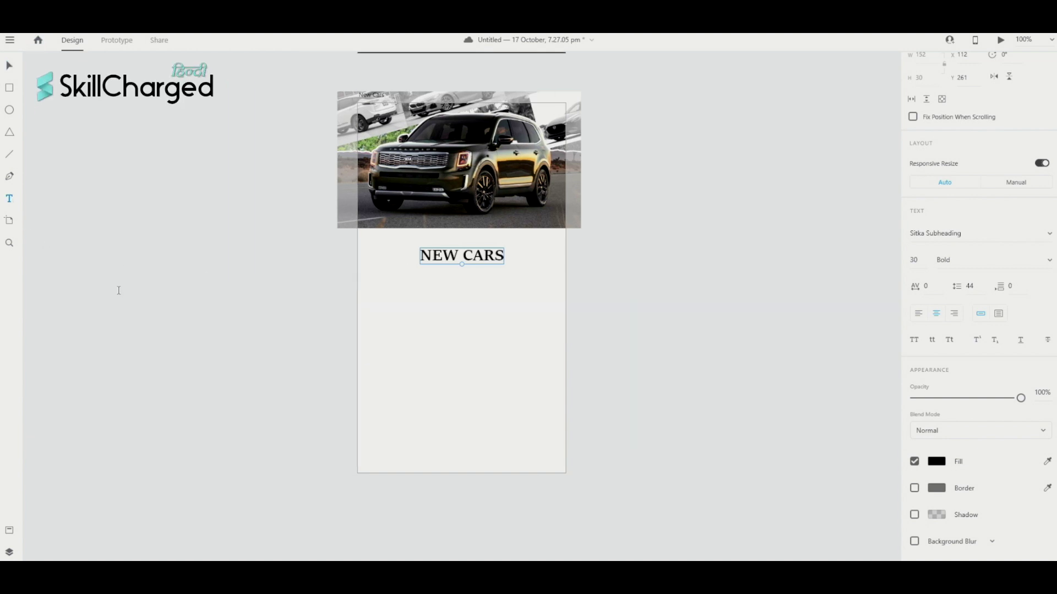
{"action": "left_click", "coordinate": [371, 292]}
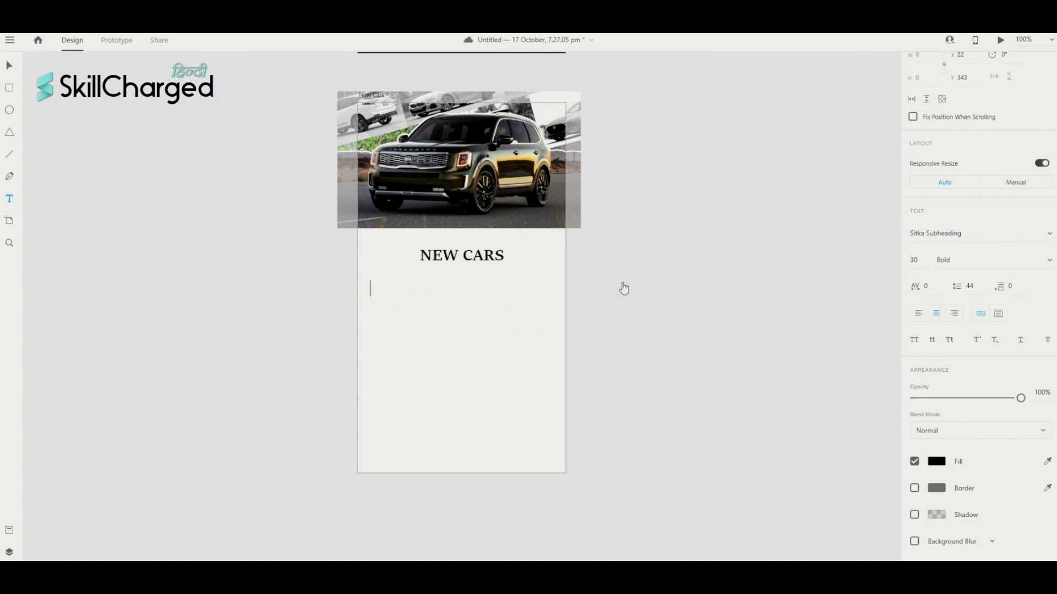
{"action": "key", "text": "Escape"}
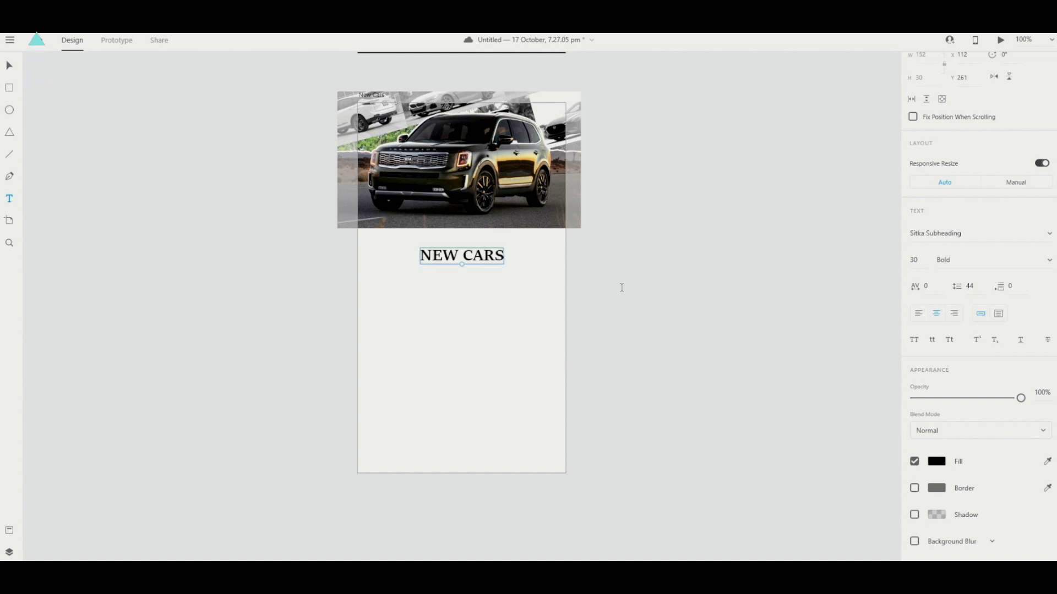
Copy the entire description text from the ELECTRIC CARS panel on the Home artboard.
{"action": "scroll", "coordinate": [619, 287], "scroll_direction": "up", "scroll_amount": 6}
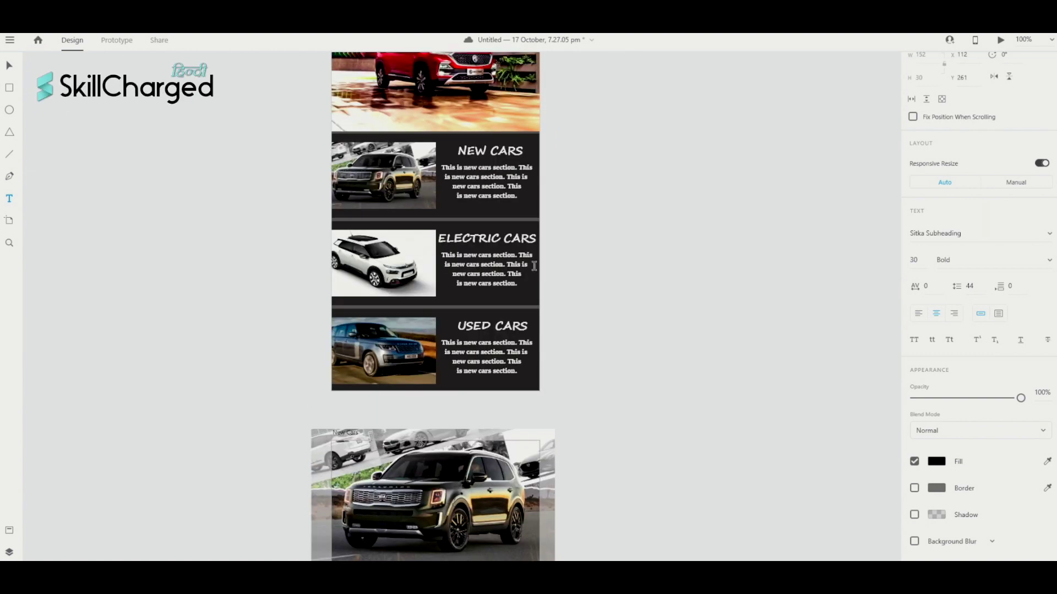
{"action": "scroll", "coordinate": [503, 291], "scroll_direction": "up", "scroll_amount": 2}
{"action": "scroll", "coordinate": [496, 308], "scroll_direction": "right", "scroll_amount": 3}
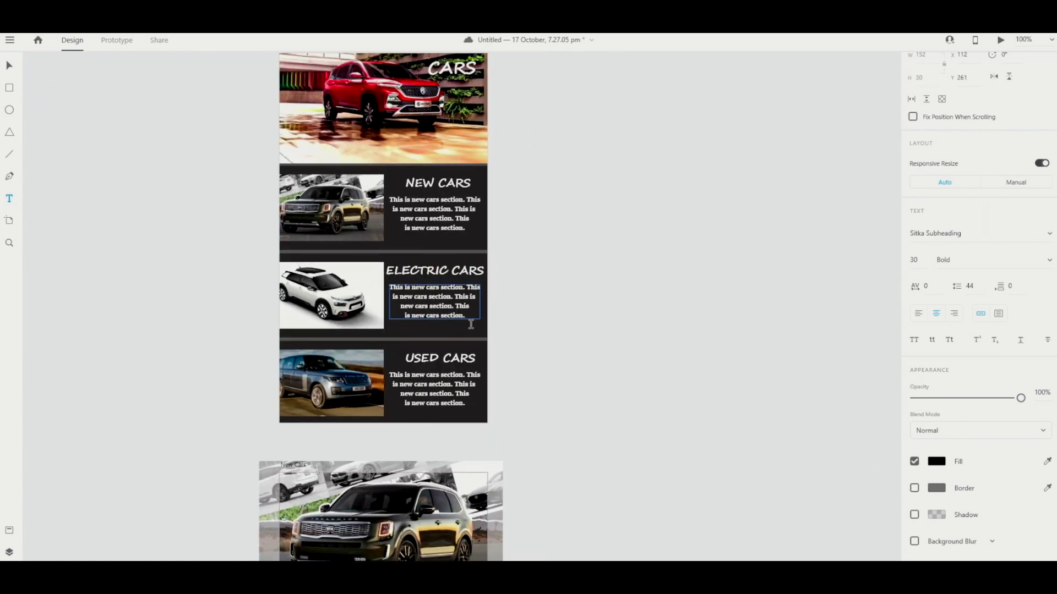
{"action": "left_click_drag", "start_coordinate": [468, 319], "coordinate": [417, 302]}
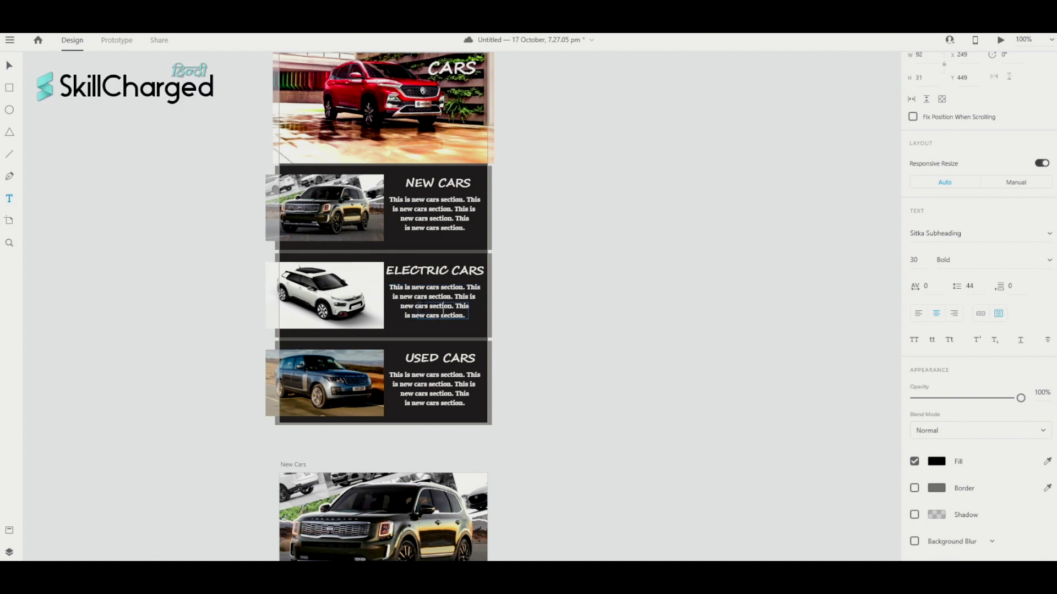
{"action": "key", "text": "ctrl+z"}
{"action": "left_click", "coordinate": [444, 296]}
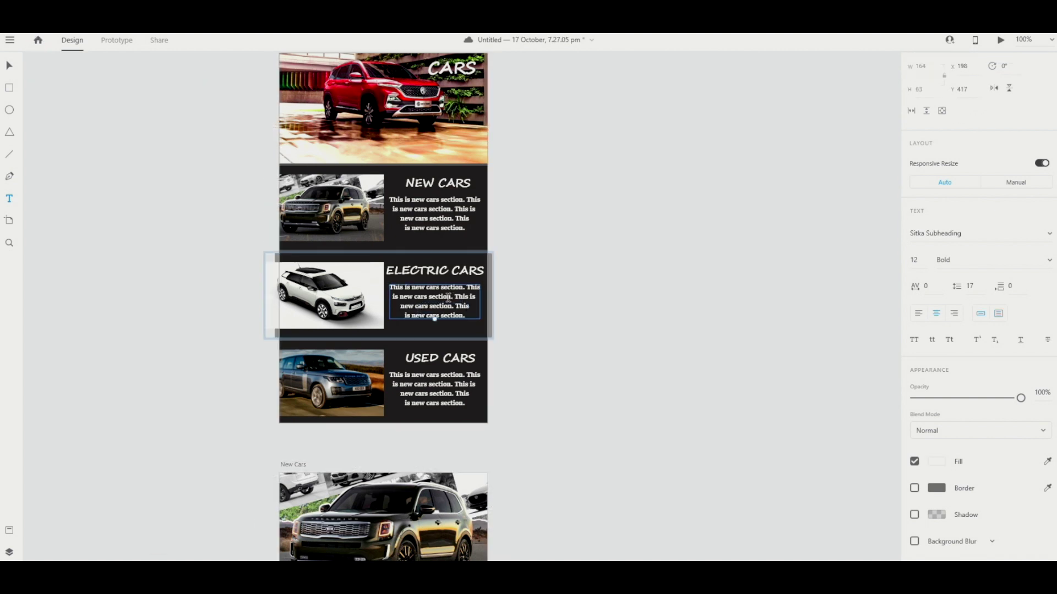
{"action": "double_click", "coordinate": [443, 296]}
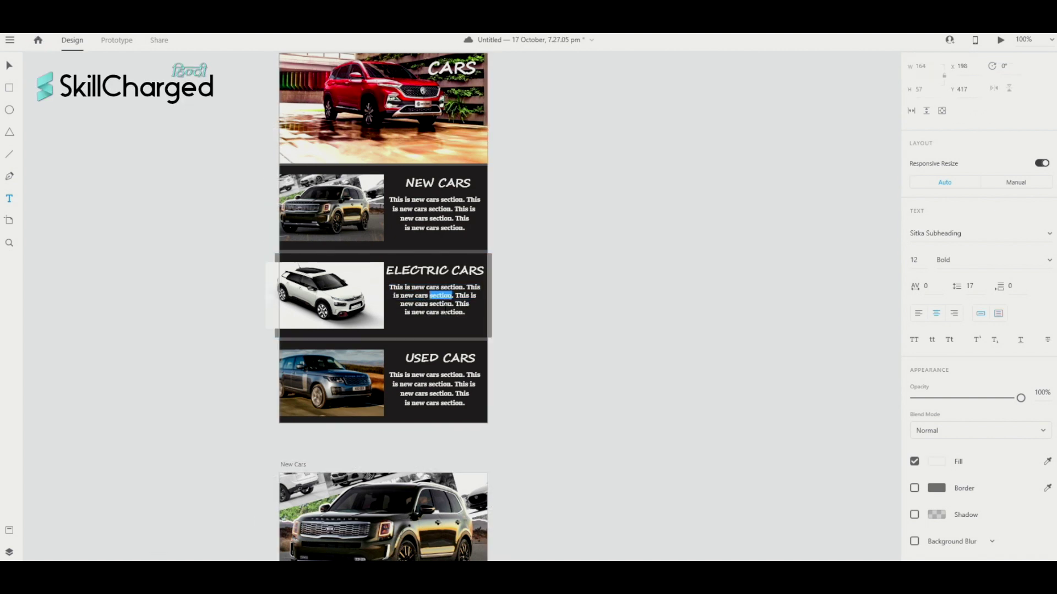
{"action": "triple_click", "coordinate": [445, 307]}
{"action": "triple_click", "coordinate": [444, 307]}
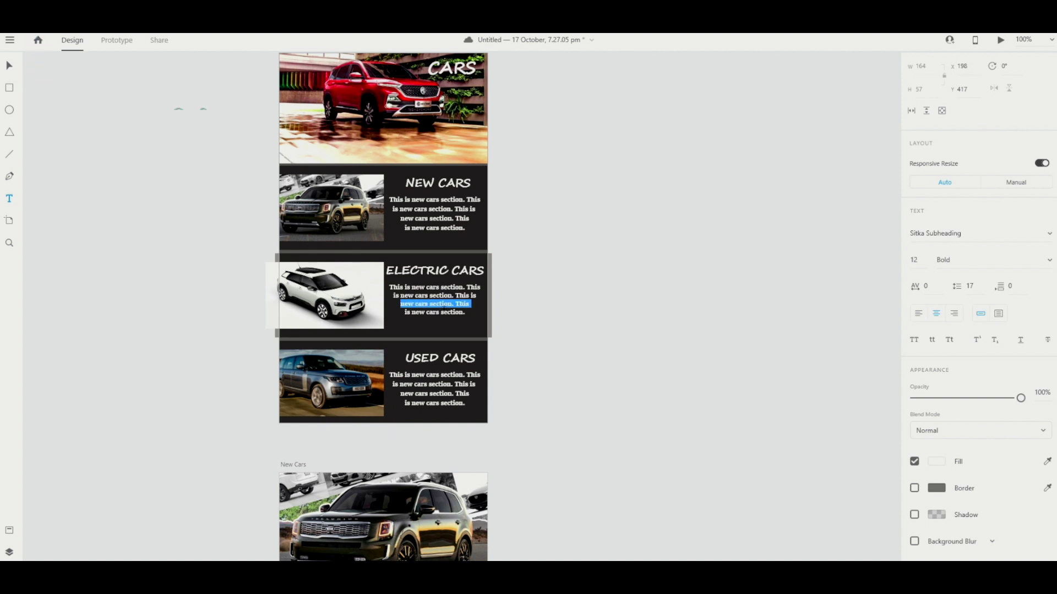
{"action": "key", "text": "ctrl+a"}
{"action": "key", "text": "ctrl+c"}
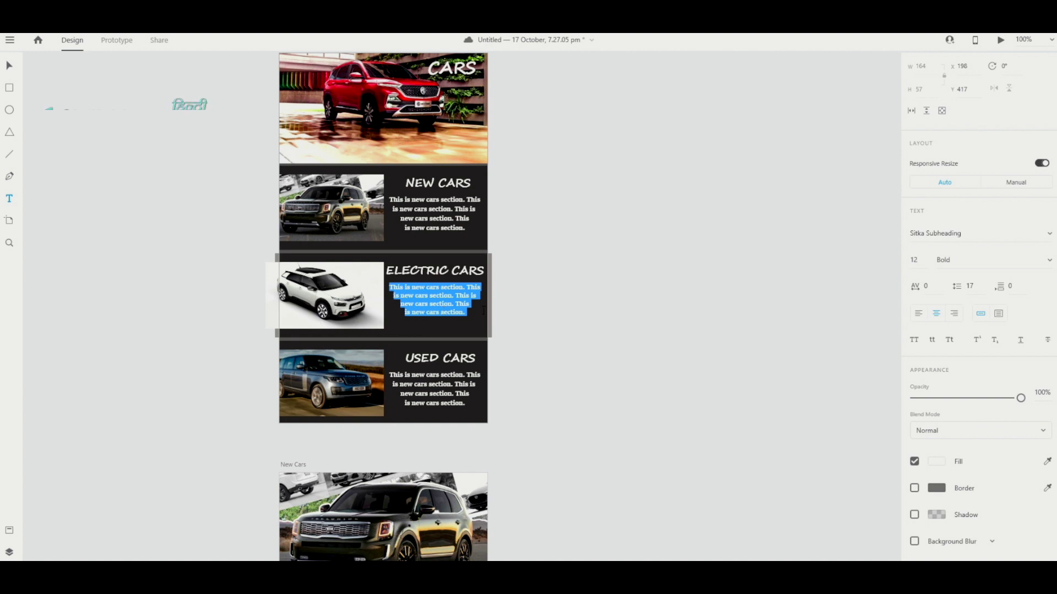
{"action": "key", "text": "Escape"}
Paste the copied description as a new text object below the NEW CARS title on the New Cars artboard.
{"action": "scroll", "coordinate": [575, 309], "scroll_direction": "down", "scroll_amount": 5}
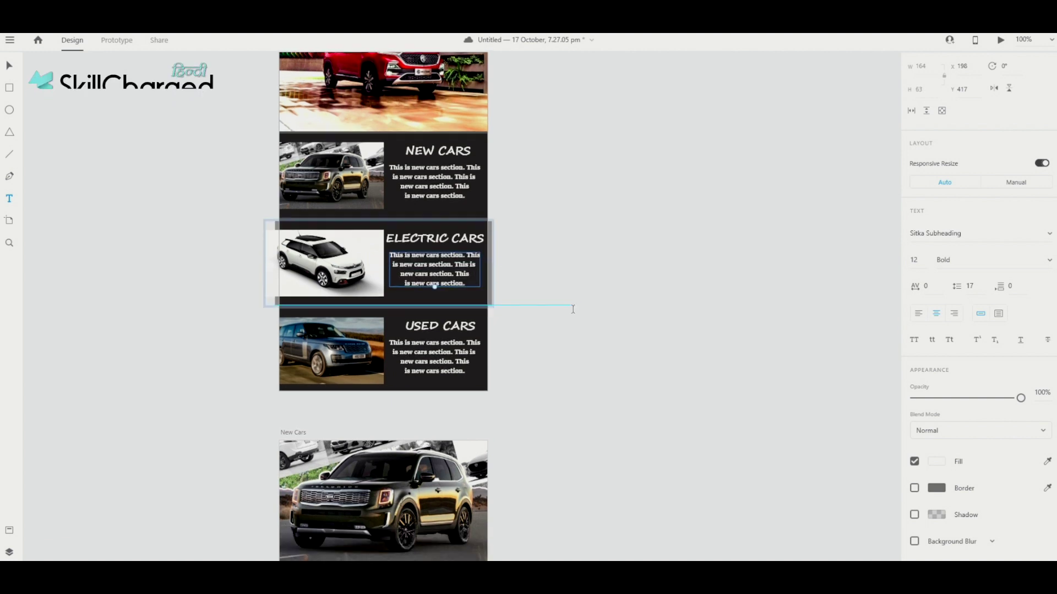
{"action": "scroll", "coordinate": [575, 311], "scroll_direction": "down", "scroll_amount": 3}
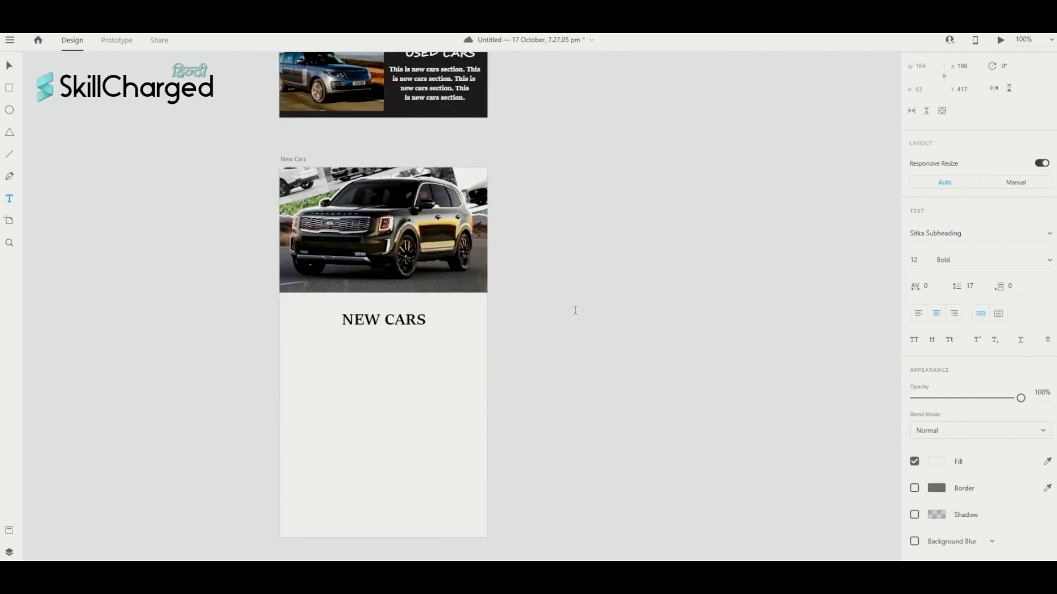
{"action": "left_click", "coordinate": [389, 384]}
{"action": "key", "text": "ctrl+v"}
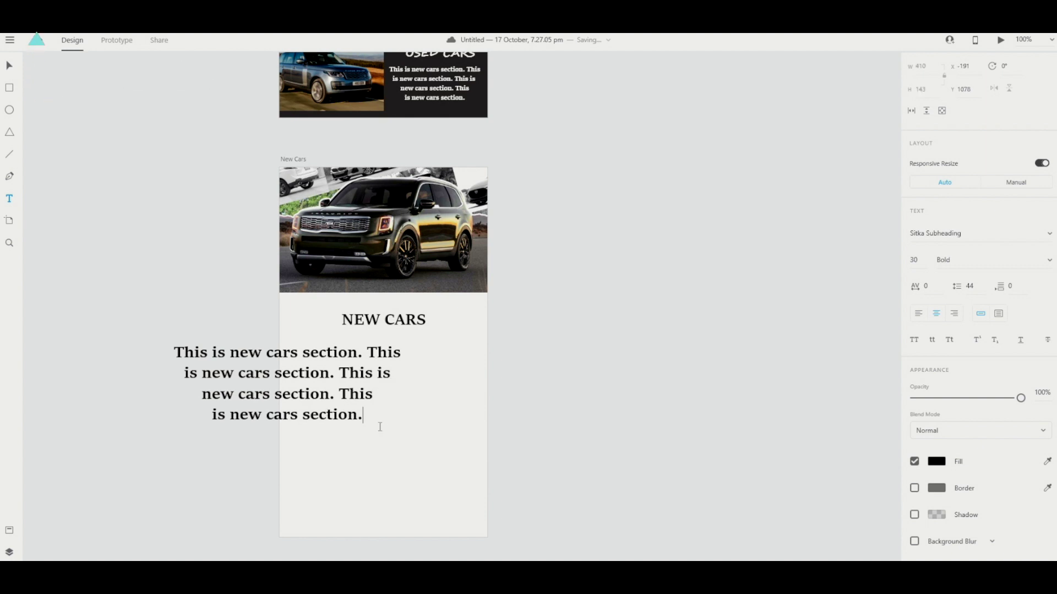
Set the pasted description's font size to 15 and move it to X 86, Y 334, centred below the NEW CARS title.
{"action": "left_click_drag", "start_coordinate": [366, 417], "coordinate": [176, 350]}
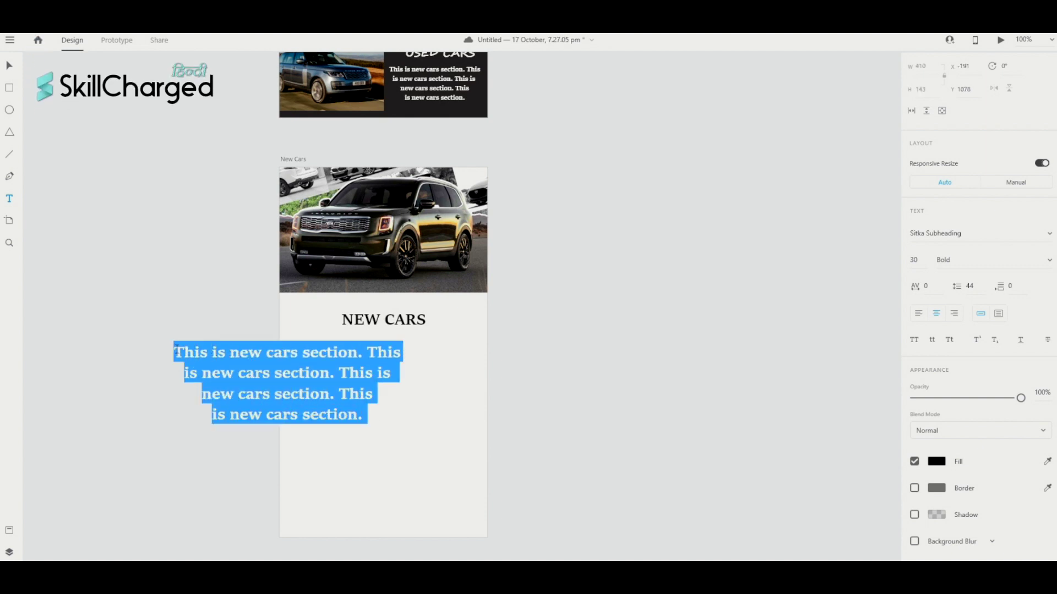
{"action": "left_click", "coordinate": [914, 260]}
{"action": "type", "text": "1"}
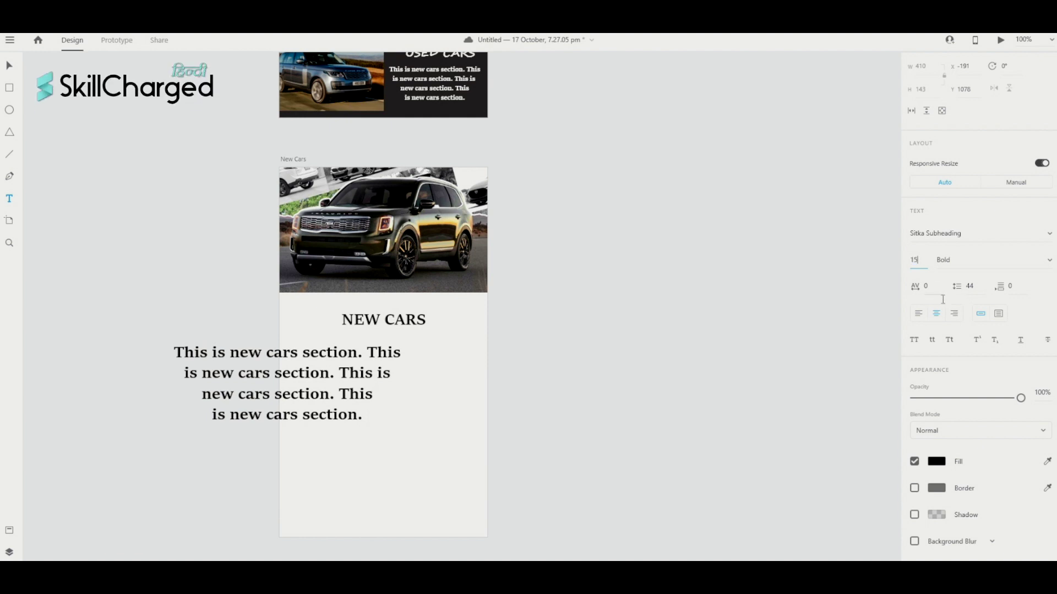
{"action": "type", "text": "5"}
{"action": "key", "text": "Return"}
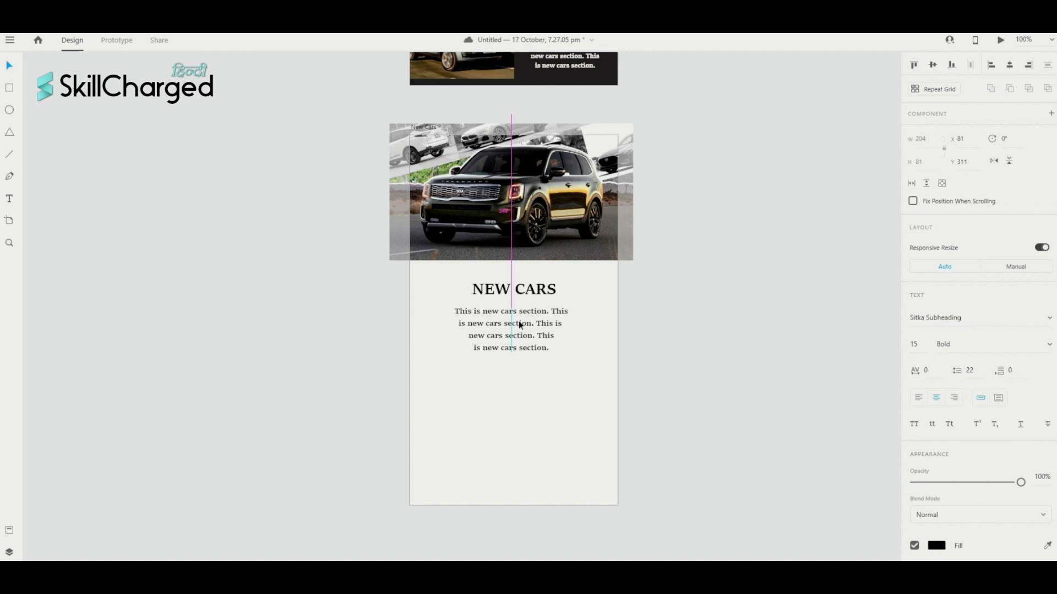
{"action": "left_click_drag", "start_coordinate": [518, 326], "coordinate": [526, 340]}
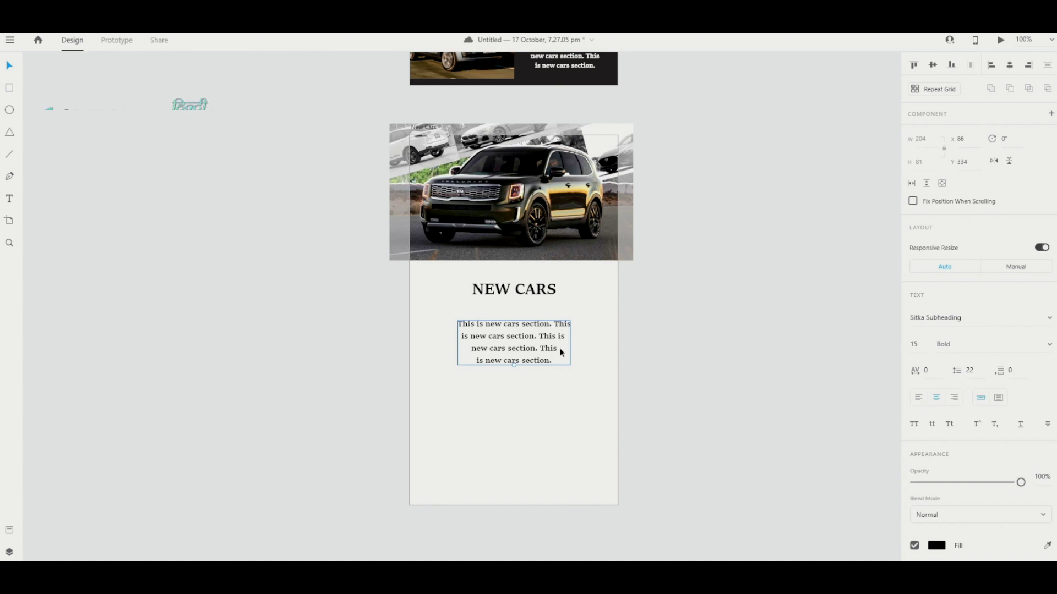
Extend the New Cars description to fourteen lines by appending repeated copies of its own text.
{"action": "scroll", "coordinate": [560, 358], "scroll_direction": "left", "scroll_amount": 1}
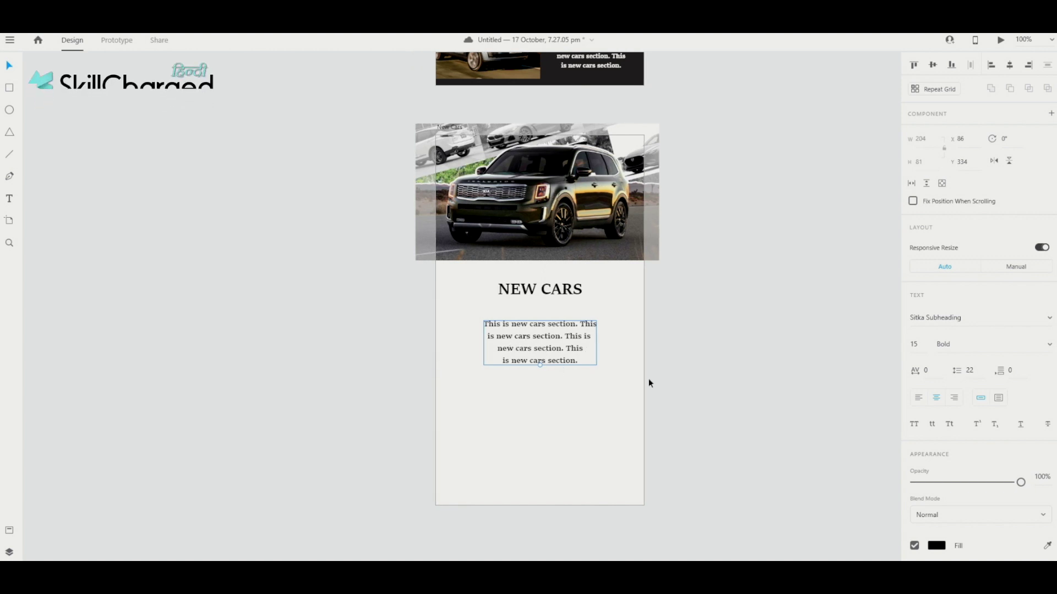
{"action": "scroll", "coordinate": [583, 370], "scroll_direction": "left", "scroll_amount": 5}
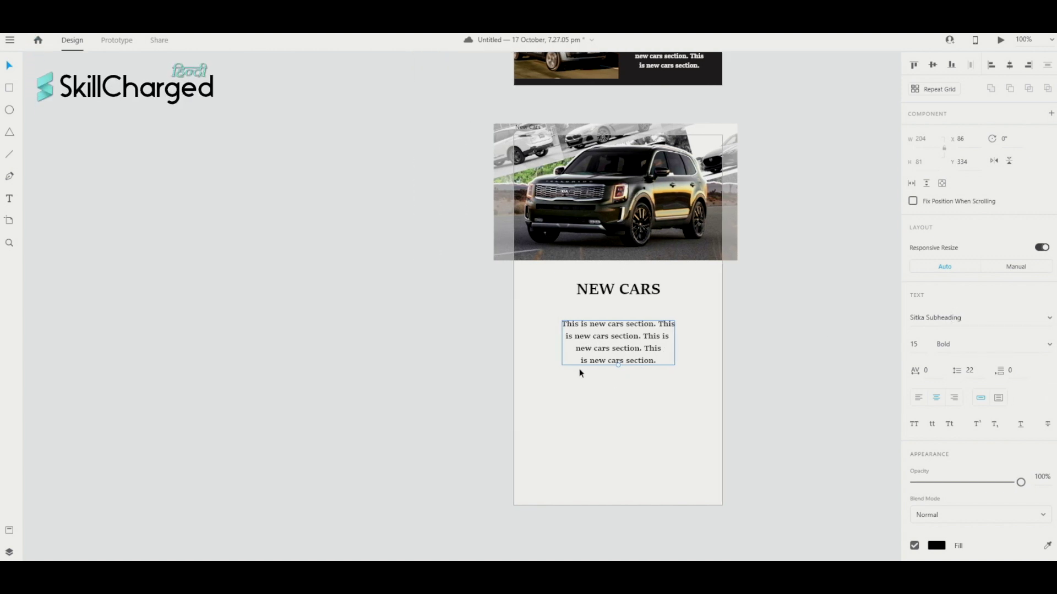
{"action": "left_click_drag", "start_coordinate": [476, 387], "coordinate": [376, 310]}
{"action": "key", "text": "ctrl+c"}
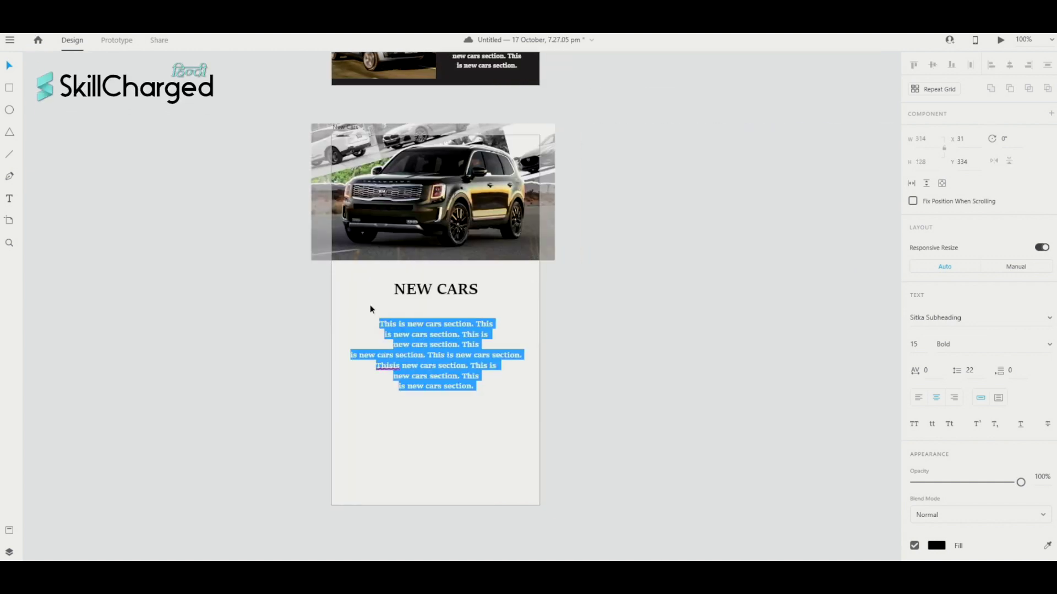
{"action": "left_click", "coordinate": [482, 379]}
{"action": "left_click", "coordinate": [484, 386]}
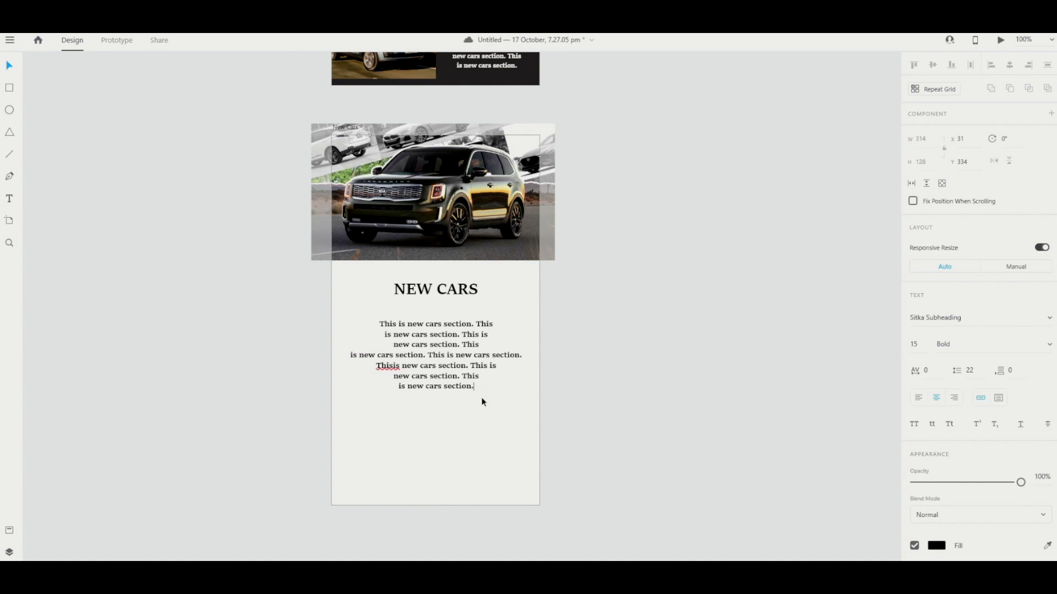
{"action": "key", "text": "ctrl+v"}
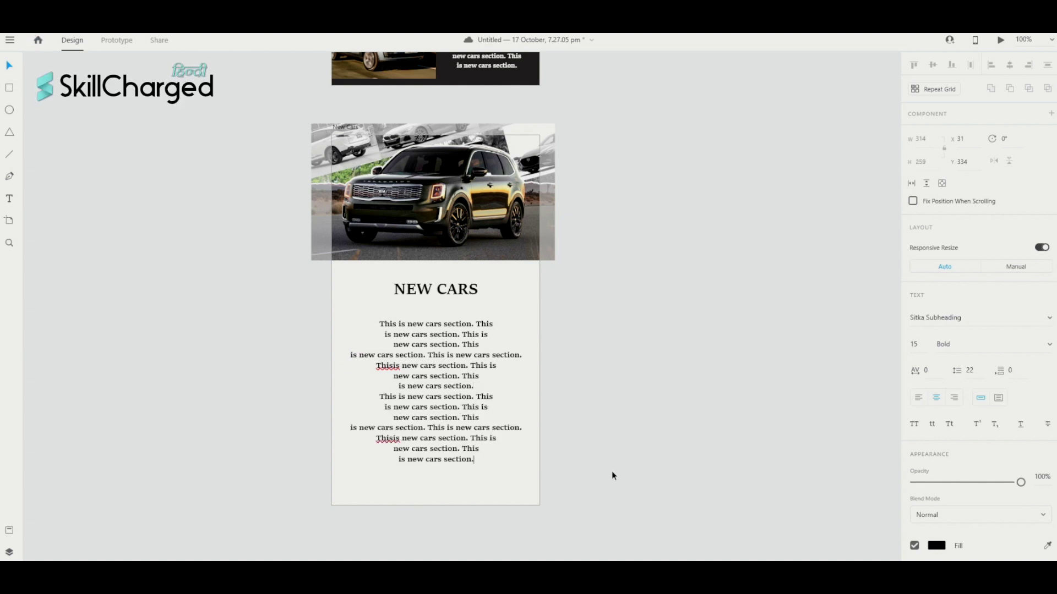
Correct both "Thisis" typos in the description to "This is" and shift the text block slightly up, closer to the NEW CARS title.
{"action": "left_click", "coordinate": [392, 366]}
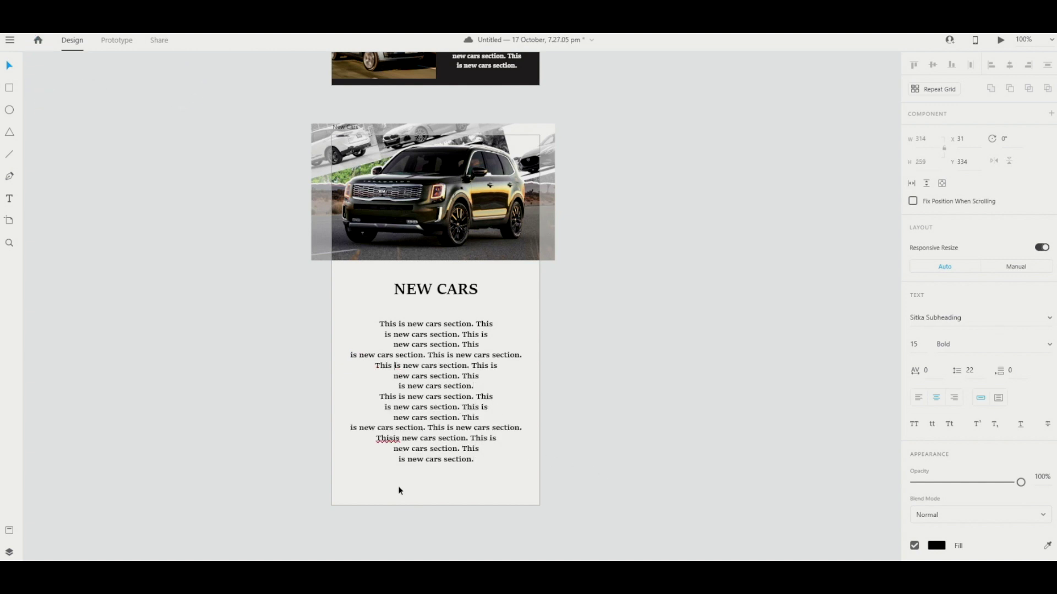
{"action": "left_click", "coordinate": [393, 441]}
{"action": "left_click", "coordinate": [633, 478]}
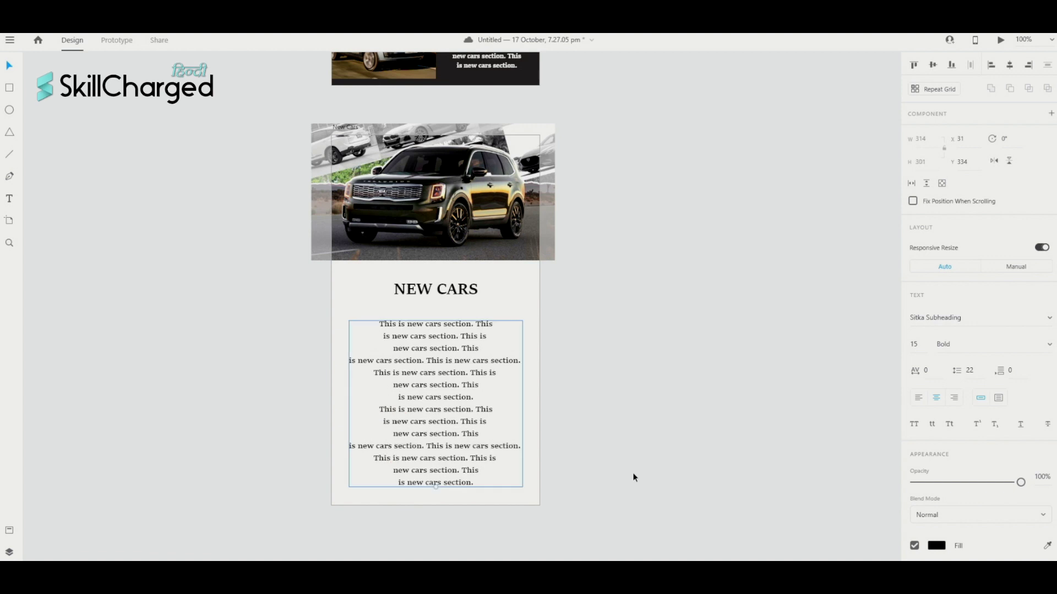
{"action": "left_click", "coordinate": [634, 478]}
{"action": "scroll", "coordinate": [589, 446], "scroll_direction": "left", "scroll_amount": 2}
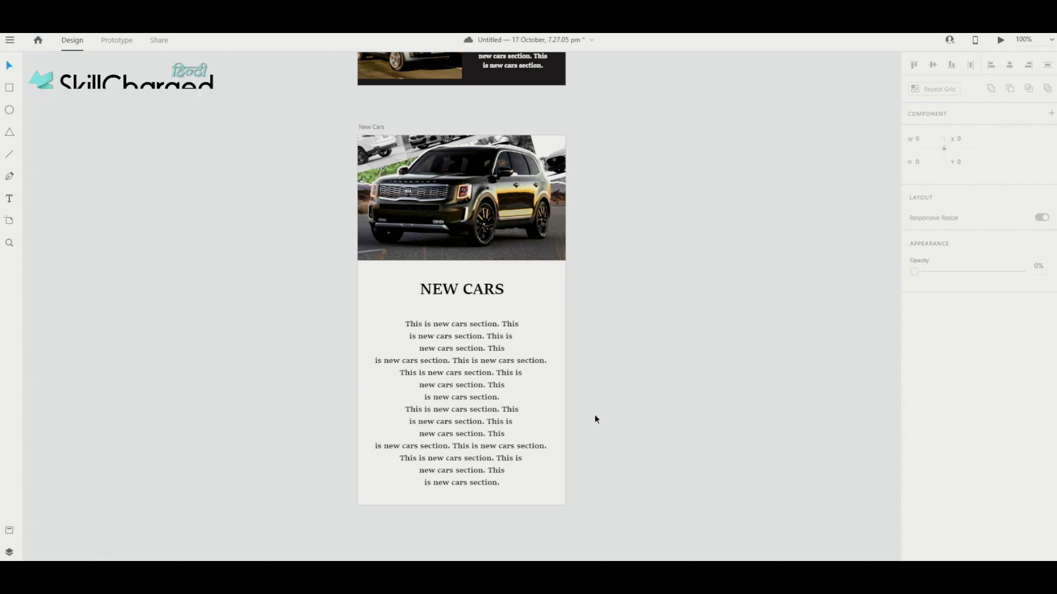
{"action": "scroll", "coordinate": [638, 468], "scroll_direction": "down", "scroll_amount": 2}
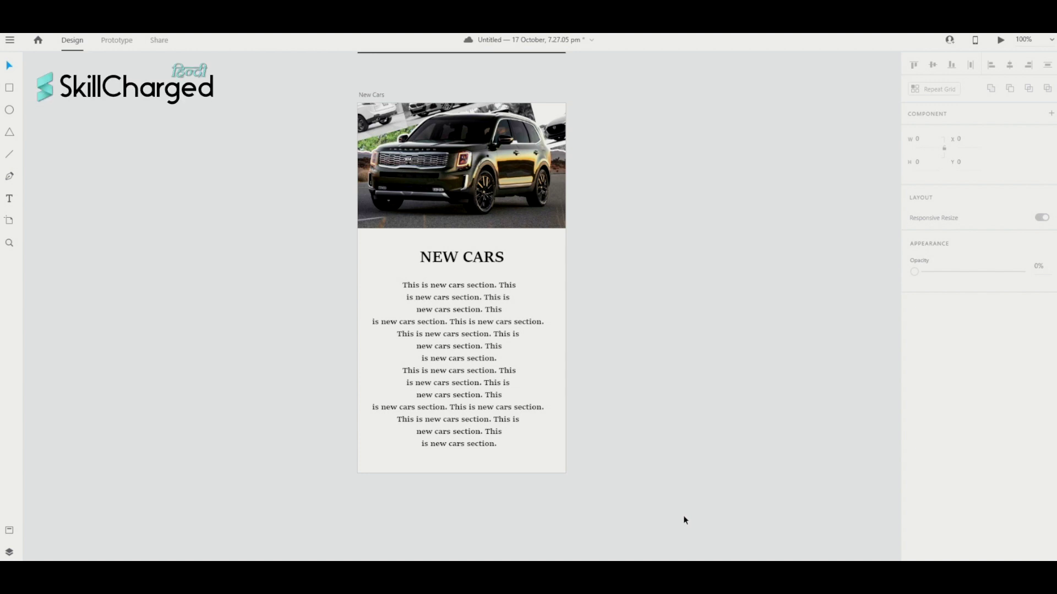
Review the New Cars artboard and the category panels on the Home artboard above it.
{"action": "scroll", "coordinate": [684, 516], "scroll_direction": "down", "scroll_amount": 2}
{"action": "scroll", "coordinate": [684, 517], "scroll_direction": "left", "scroll_amount": 1}
{"action": "scroll", "coordinate": [683, 516], "scroll_direction": "up", "scroll_amount": 4}
{"action": "scroll", "coordinate": [683, 517], "scroll_direction": "up", "scroll_amount": 2}
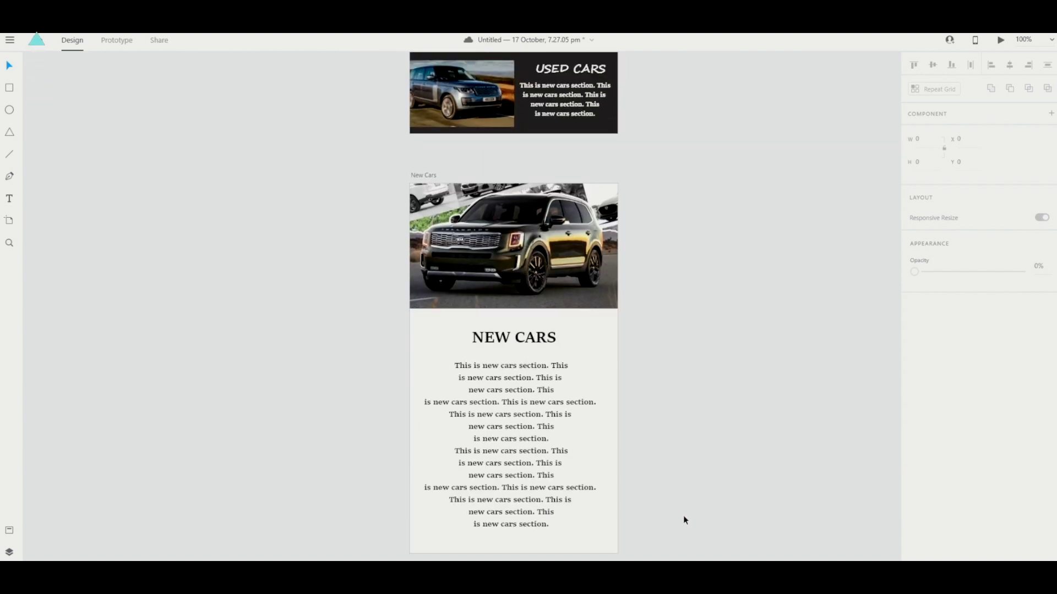
{"action": "scroll", "coordinate": [683, 517], "scroll_direction": "left", "scroll_amount": 3}
{"action": "scroll", "coordinate": [685, 518], "scroll_direction": "right", "scroll_amount": 6}
{"action": "scroll", "coordinate": [685, 519], "scroll_direction": "down", "scroll_amount": 2}
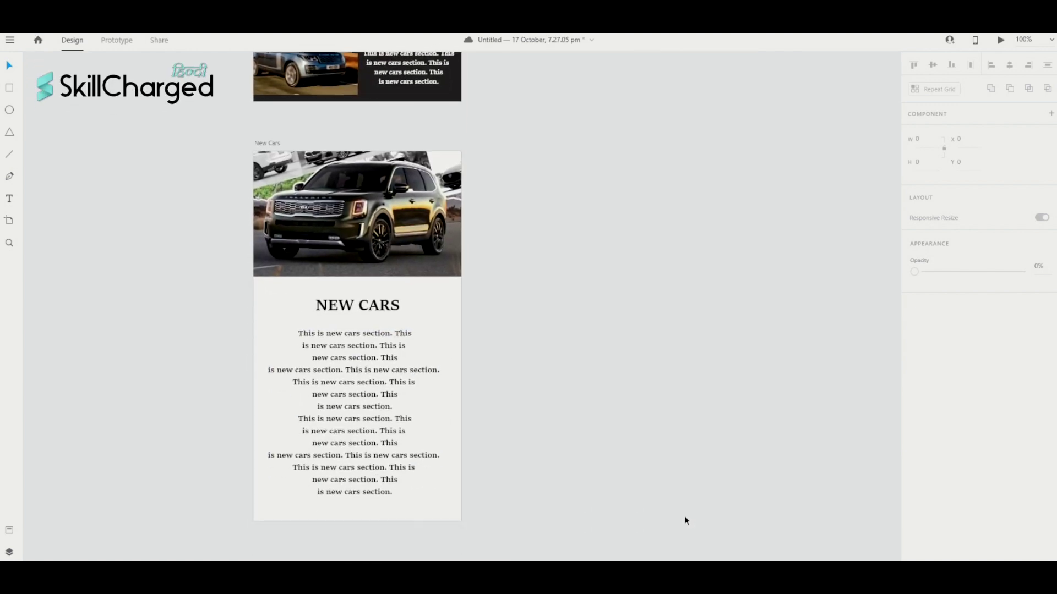
{"action": "scroll", "coordinate": [583, 374], "scroll_direction": "up", "scroll_amount": 3}
{"action": "scroll", "coordinate": [579, 374], "scroll_direction": "up", "scroll_amount": 8}
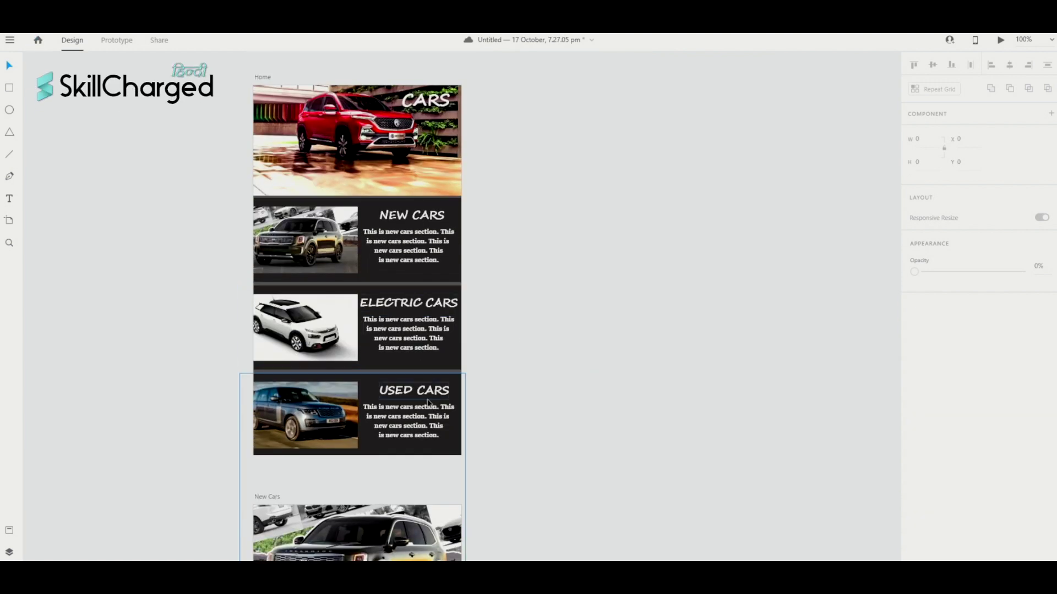
Add two blank 375 x 667 artboards in a row beside the New Cars artboard, at X 445 and X 890, both at Y 757.
{"action": "scroll", "coordinate": [619, 371], "scroll_direction": "down", "scroll_amount": 5}
{"action": "scroll", "coordinate": [620, 371], "scroll_direction": "right", "scroll_amount": 2}
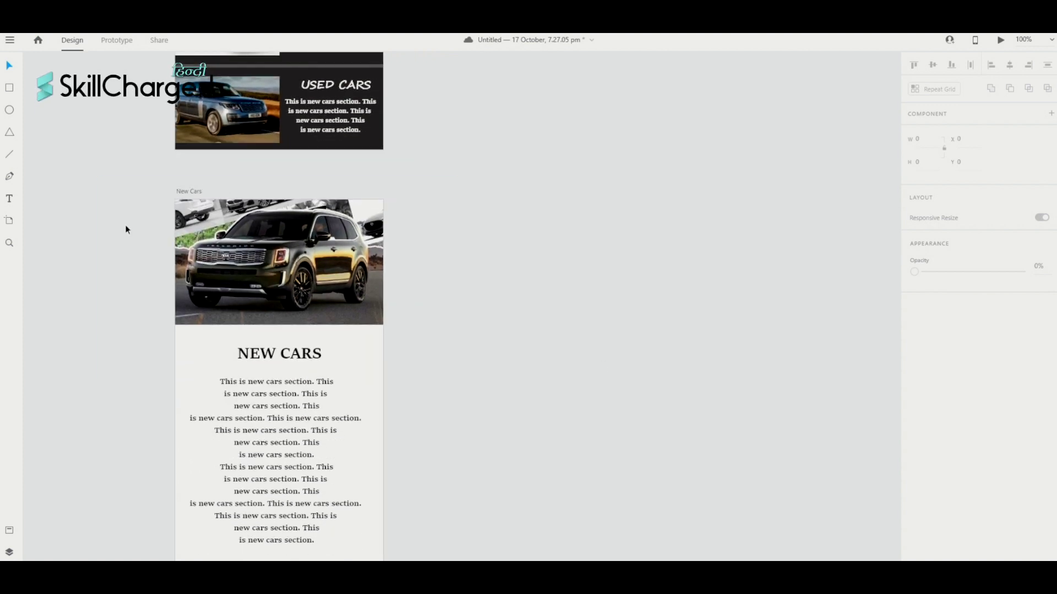
{"action": "left_click", "coordinate": [15, 226]}
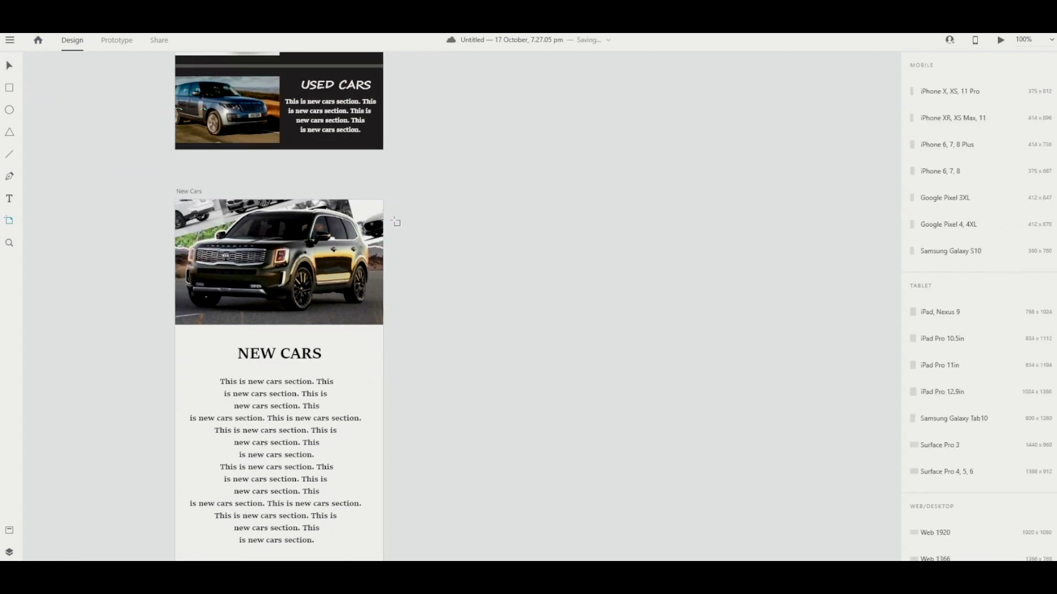
{"action": "left_click", "coordinate": [430, 203]}
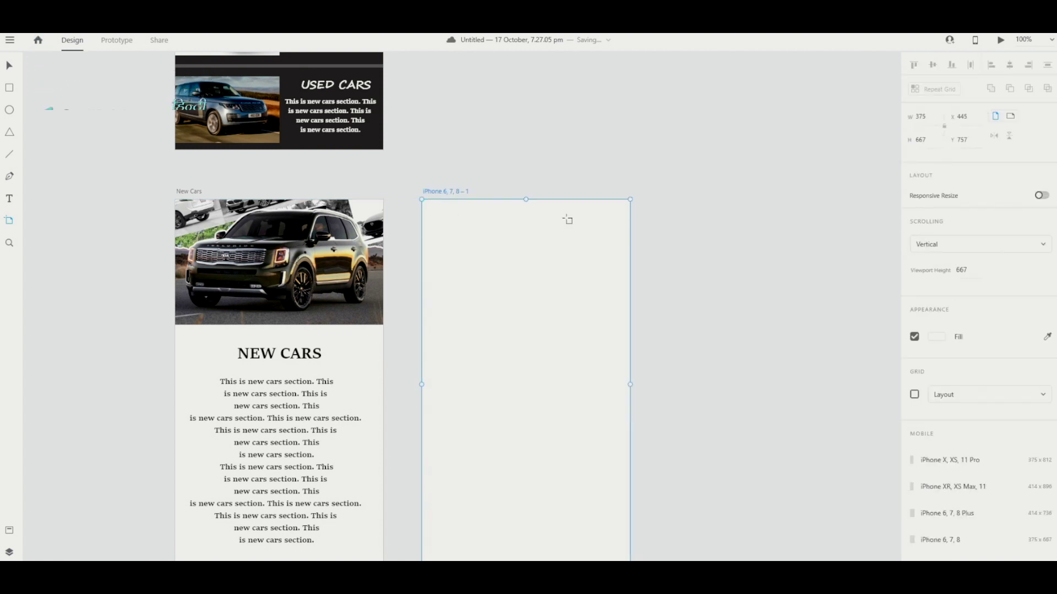
{"action": "left_click_drag", "start_coordinate": [567, 219], "coordinate": [619, 204]}
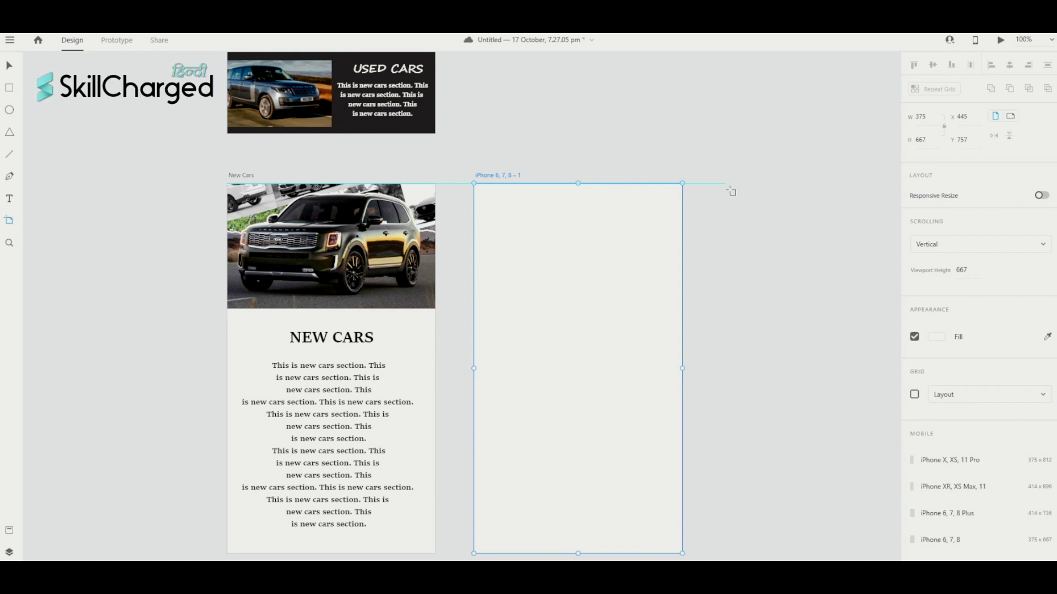
{"action": "left_click", "coordinate": [722, 186]}
{"action": "scroll", "coordinate": [688, 231], "scroll_direction": "right", "scroll_amount": 10}
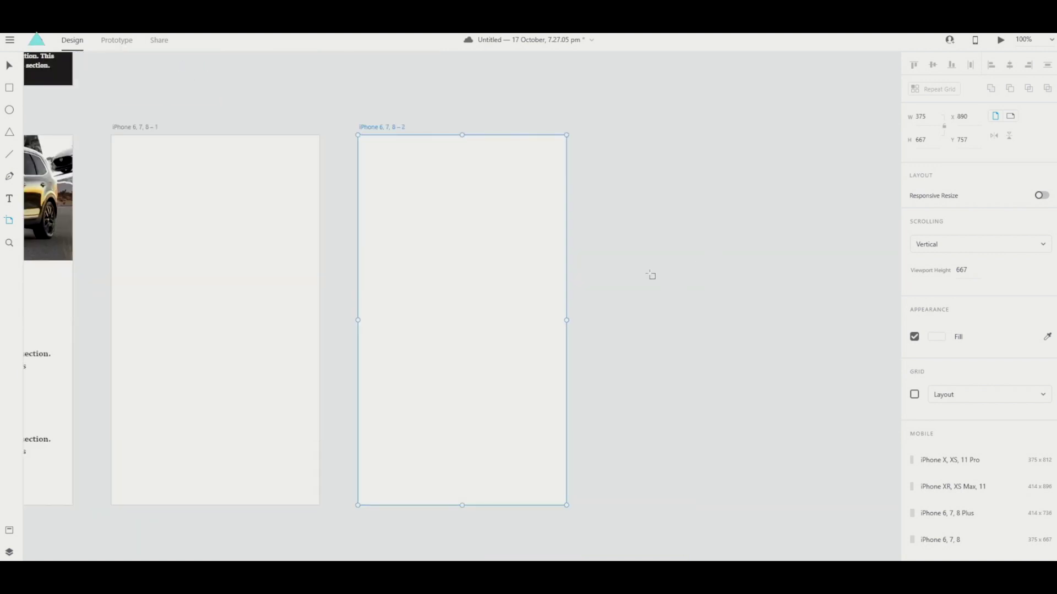
{"action": "scroll", "coordinate": [307, 324], "scroll_direction": "left", "scroll_amount": 10}
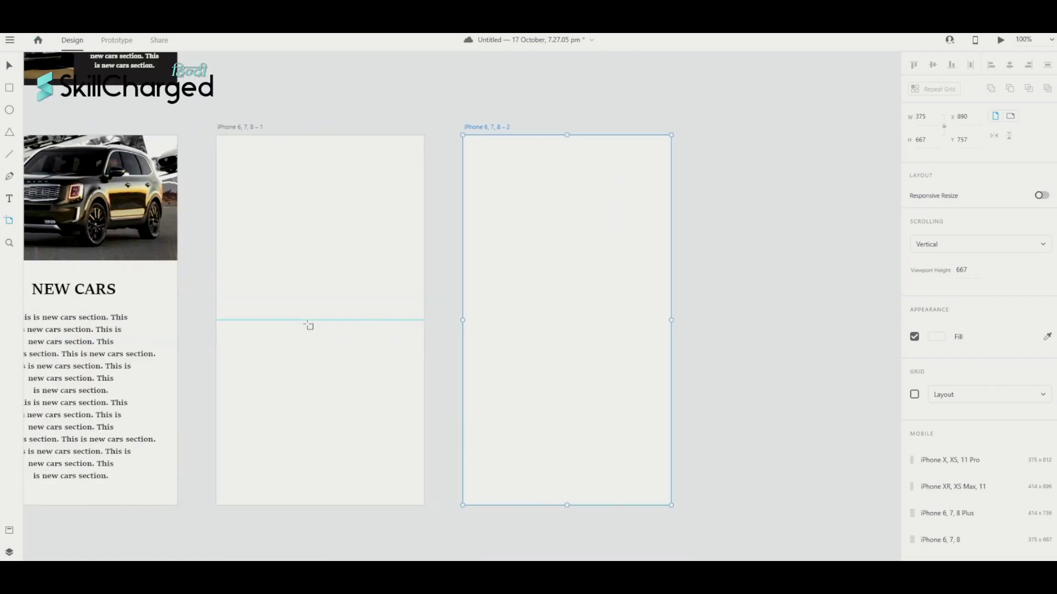
Rename the blank artboard directly beside New Cars as Electric Cars.
{"action": "scroll", "coordinate": [344, 138], "scroll_direction": "up", "scroll_amount": 2}
{"action": "scroll", "coordinate": [344, 137], "scroll_direction": "right", "scroll_amount": 4}
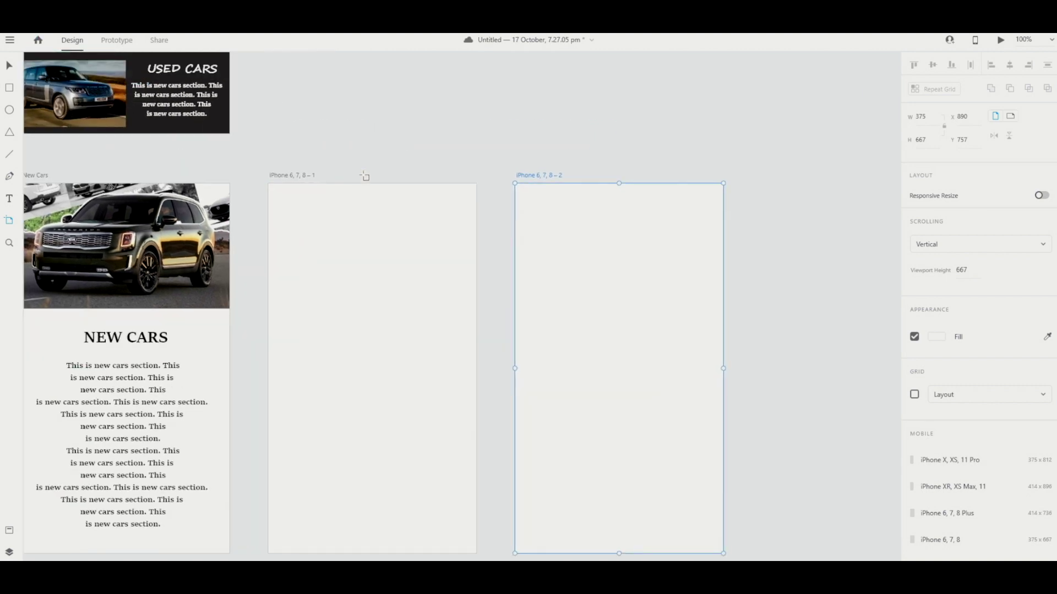
{"action": "double_click", "coordinate": [296, 174]}
{"action": "type", "text": "Ele"}
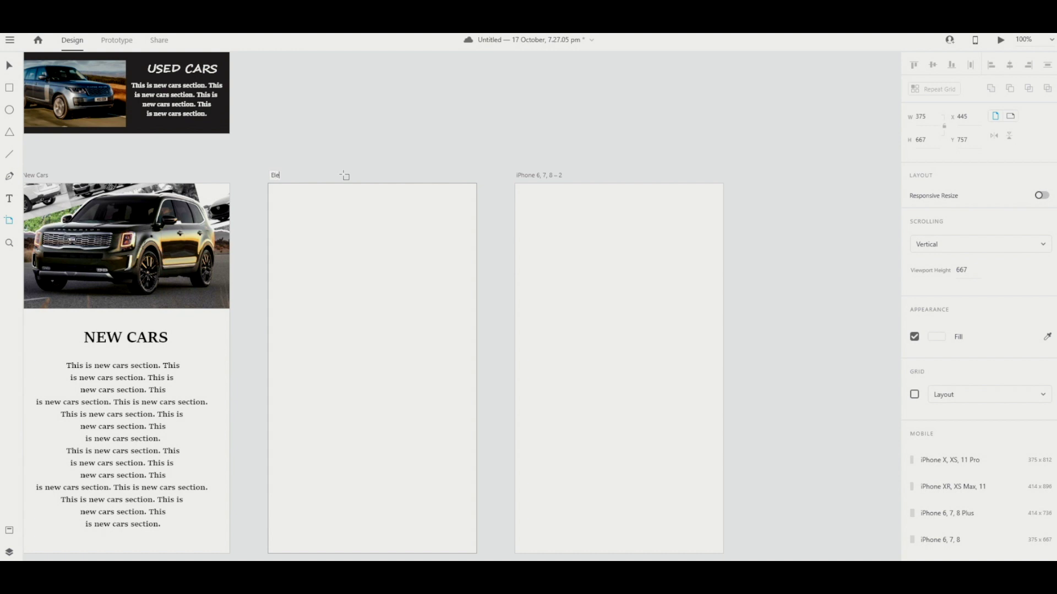
{"action": "type", "text": "ctric"}
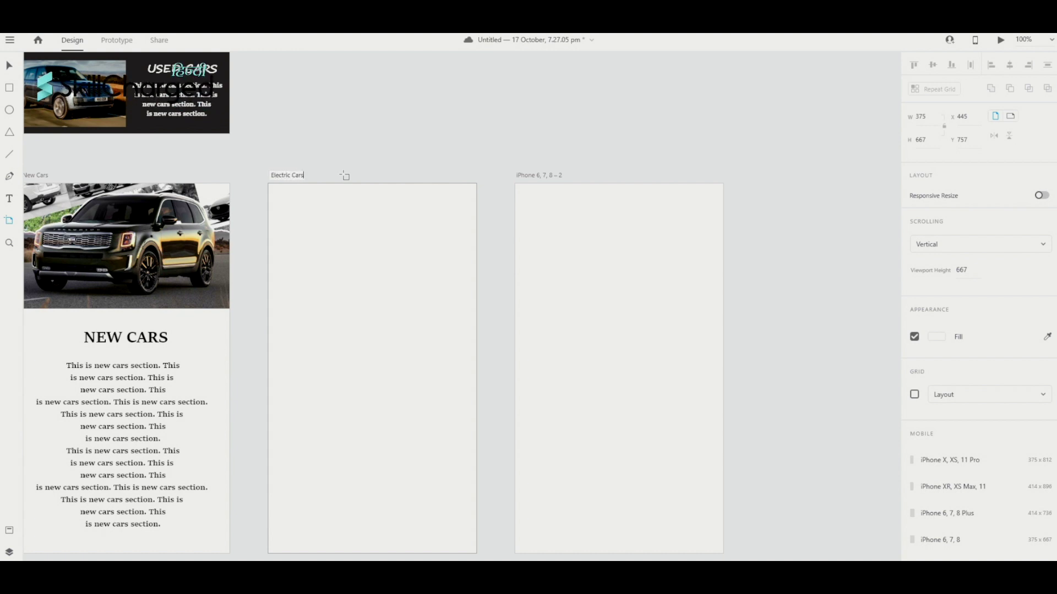
{"action": "type", "text": " Cars"}
{"action": "key", "text": "Return"}
Rename the last blank artboard in the row as Used Cars.
{"action": "double_click", "coordinate": [546, 175]}
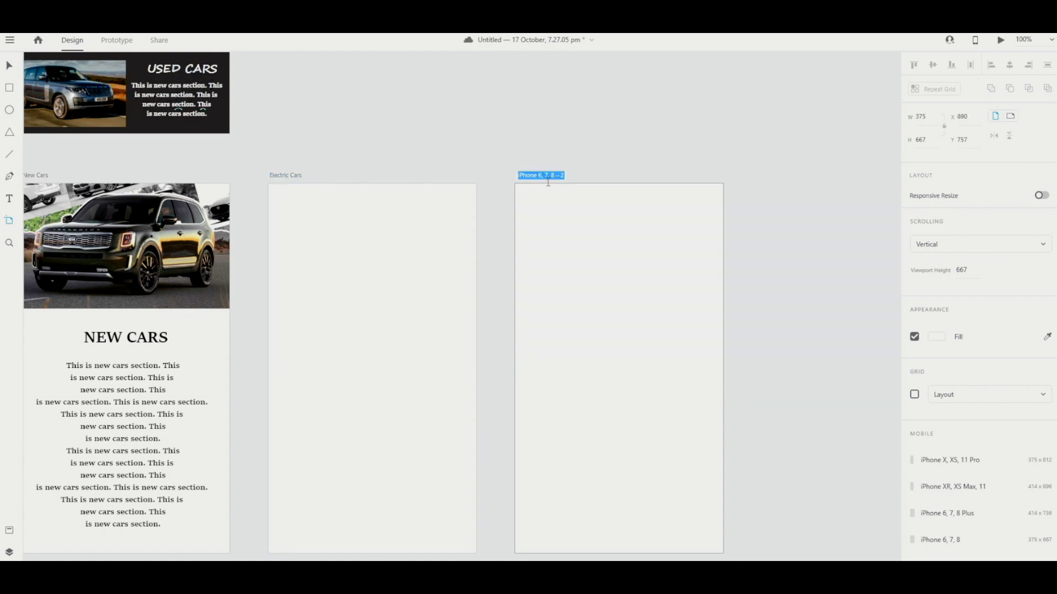
{"action": "left_click", "coordinate": [541, 175]}
{"action": "triple_click", "coordinate": [548, 182]}
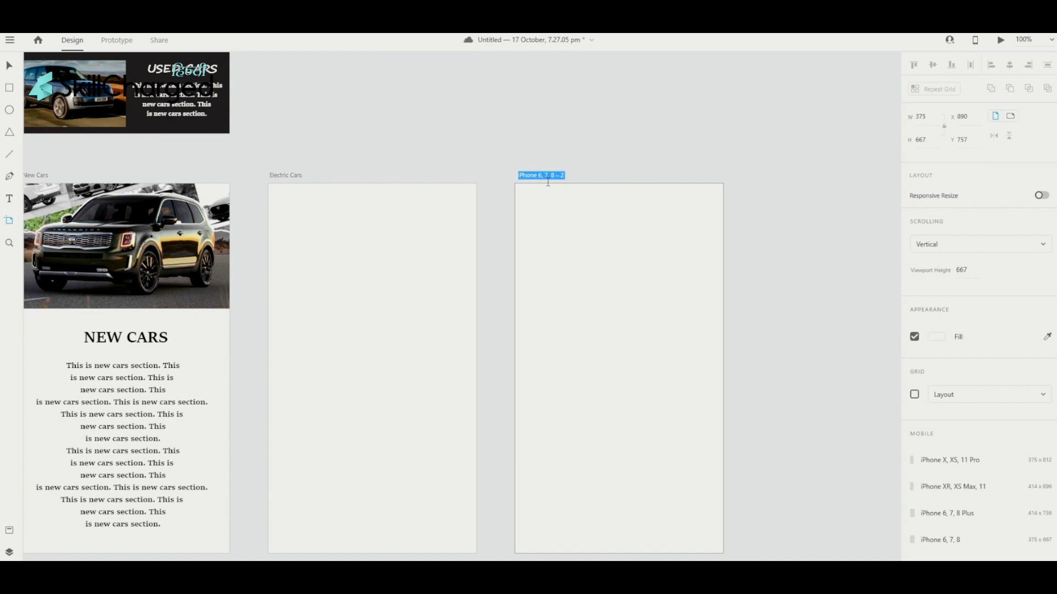
{"action": "type", "text": "Used Cars"}
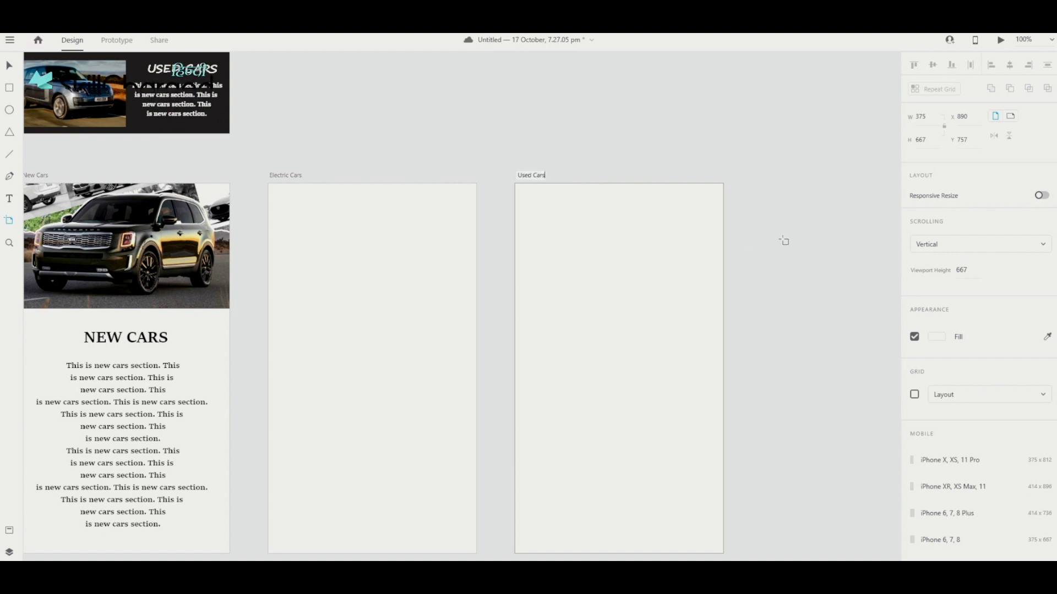
{"action": "key", "text": "Return"}
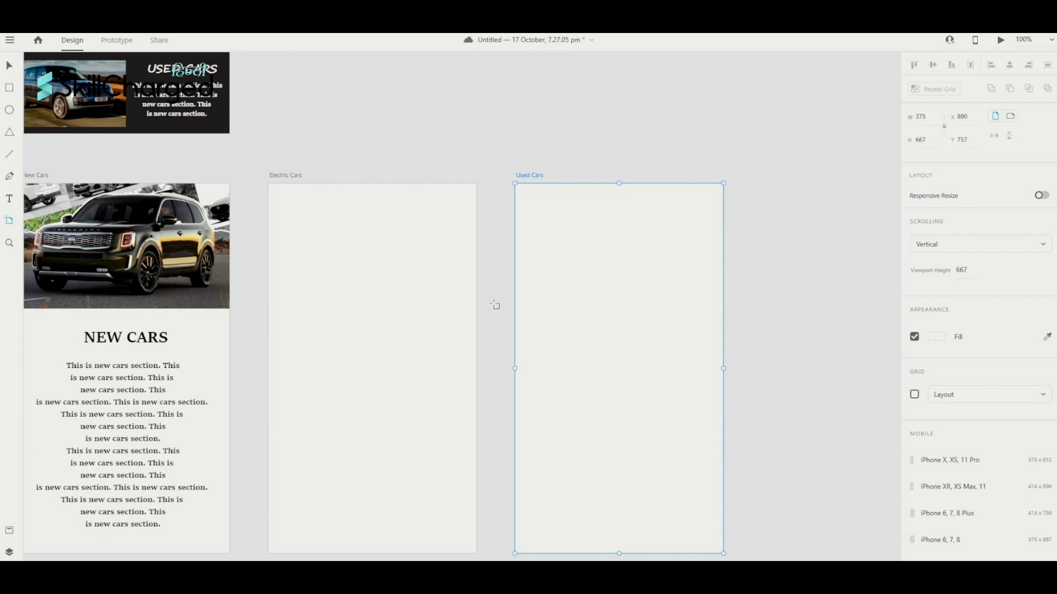
{"action": "scroll", "coordinate": [495, 305], "scroll_direction": "left", "scroll_amount": 5}
{"action": "scroll", "coordinate": [495, 306], "scroll_direction": "left", "scroll_amount": 5}
{"action": "scroll", "coordinate": [495, 305], "scroll_direction": "right", "scroll_amount": 2}
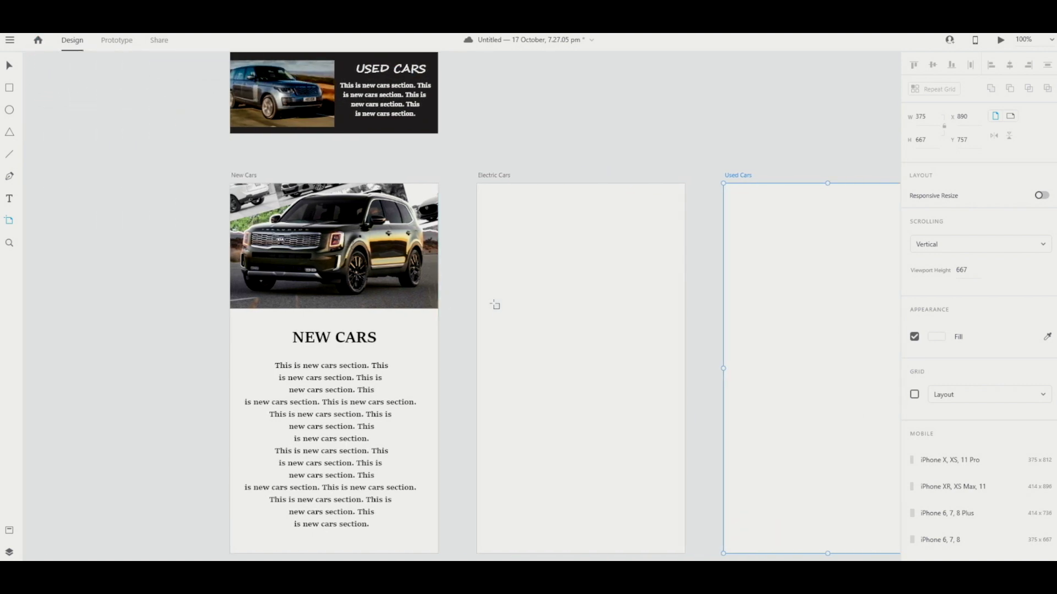
{"action": "scroll", "coordinate": [450, 297], "scroll_direction": "right", "scroll_amount": 3}
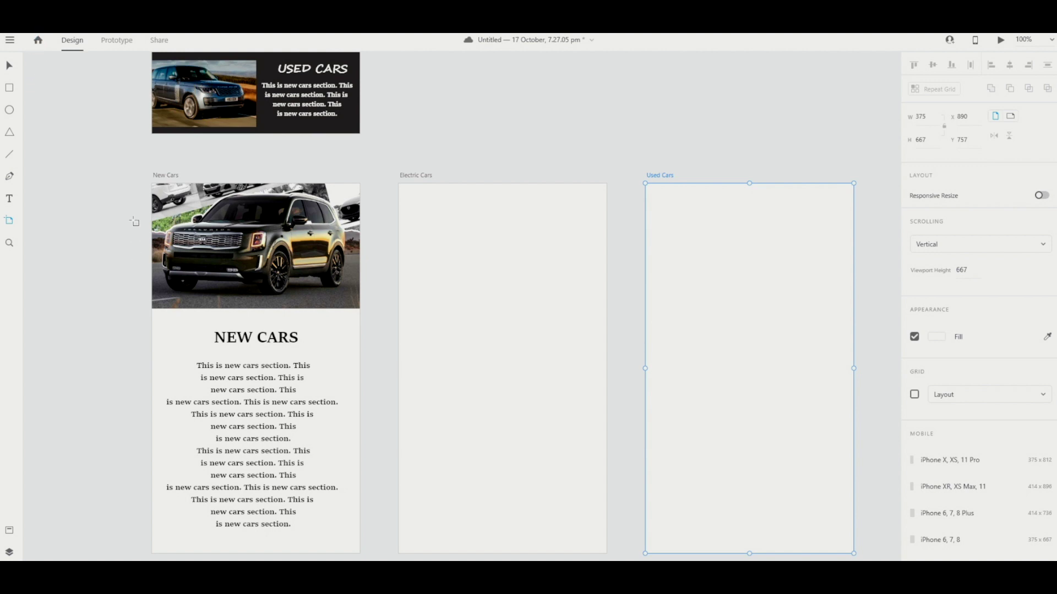
{"action": "key", "text": "v"}
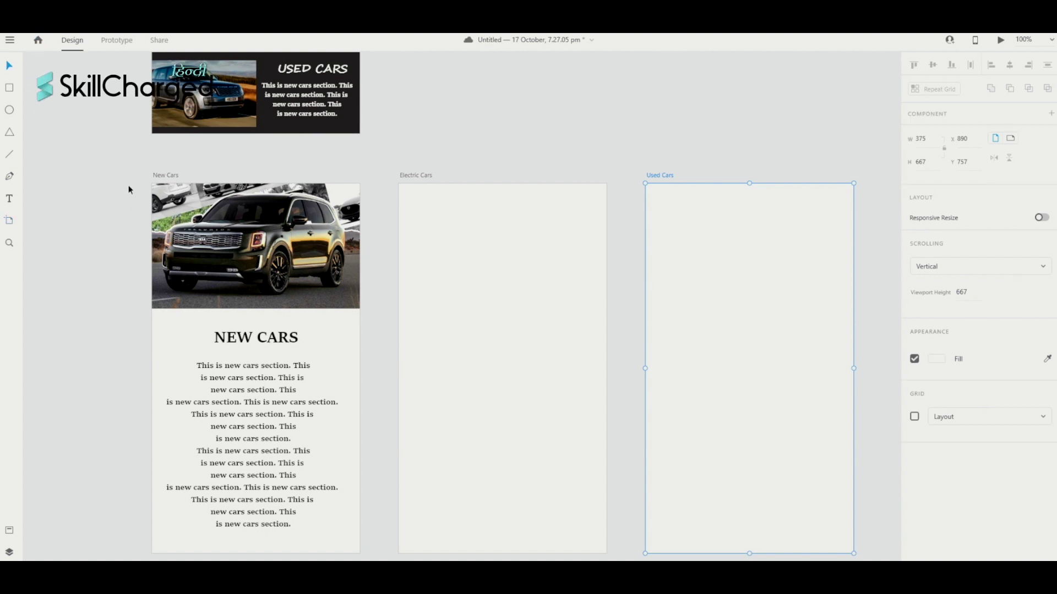
{"action": "left_click_drag", "start_coordinate": [129, 190], "coordinate": [375, 560]}
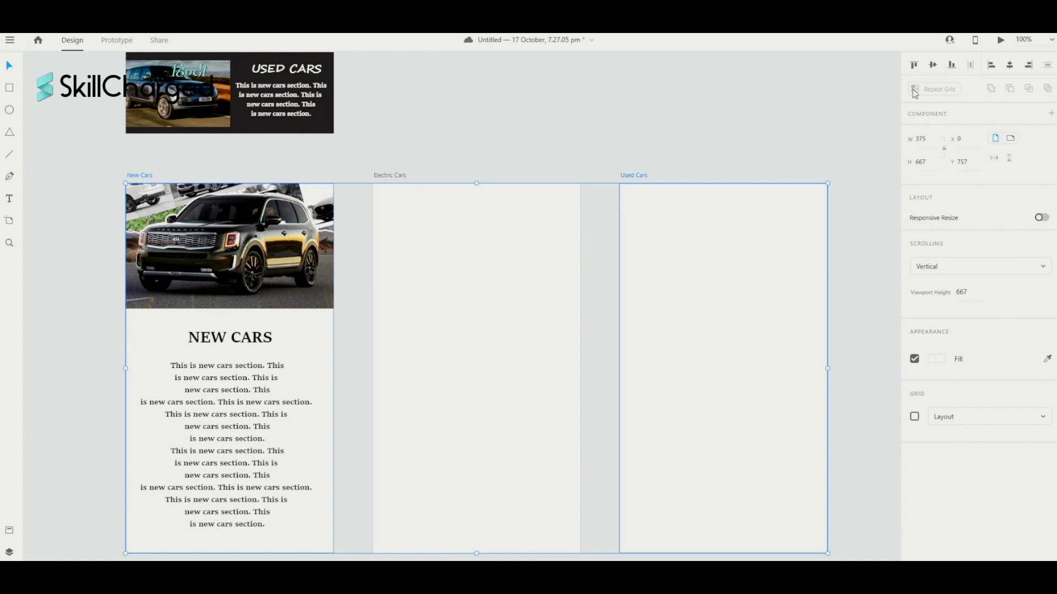
{"action": "scroll", "coordinate": [415, 332], "scroll_direction": "up", "scroll_amount": 2}
{"action": "scroll", "coordinate": [415, 333], "scroll_direction": "right", "scroll_amount": 1}
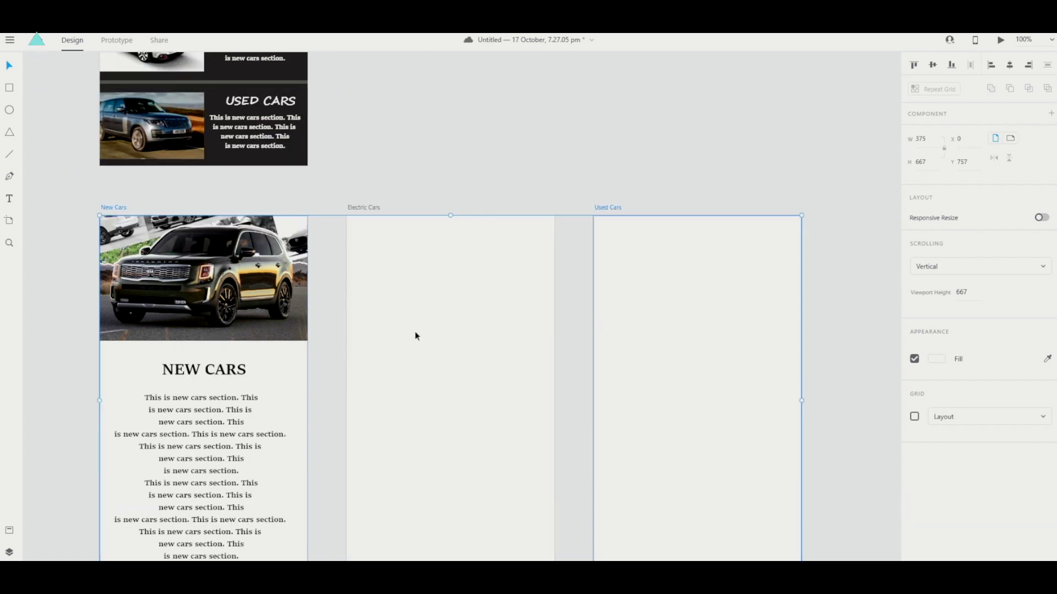
{"action": "scroll", "coordinate": [263, 296], "scroll_direction": "down", "scroll_amount": 2}
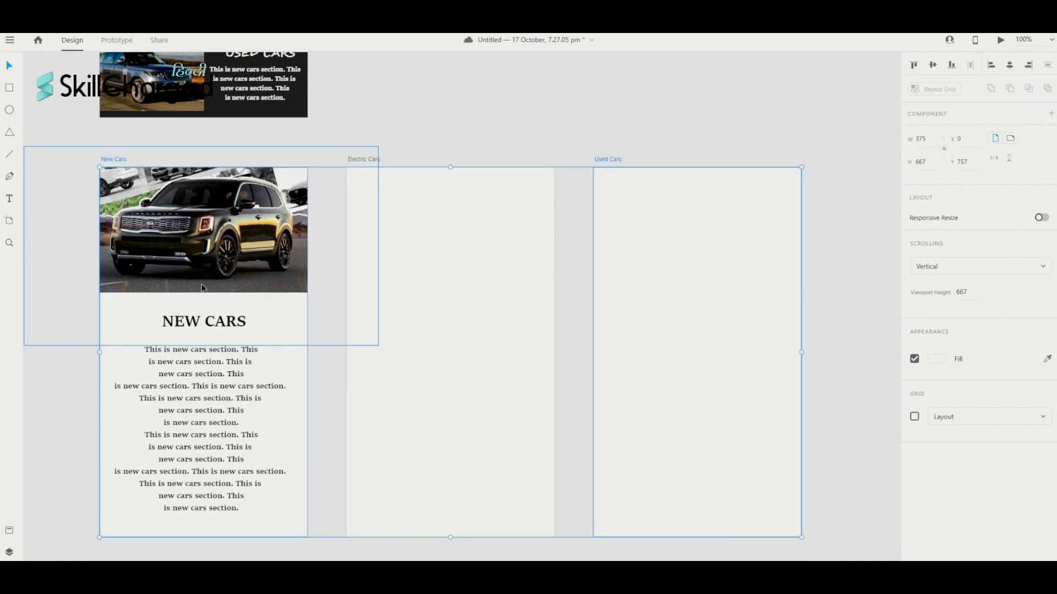
{"action": "scroll", "coordinate": [165, 352], "scroll_direction": "up", "scroll_amount": 2}
{"action": "left_click", "coordinate": [59, 408]}
Turn the New Cars image, title and description into a Repeat Grid and extend it across the two blank artboards beside it.
{"action": "left_click_drag", "start_coordinate": [88, 264], "coordinate": [318, 539]}
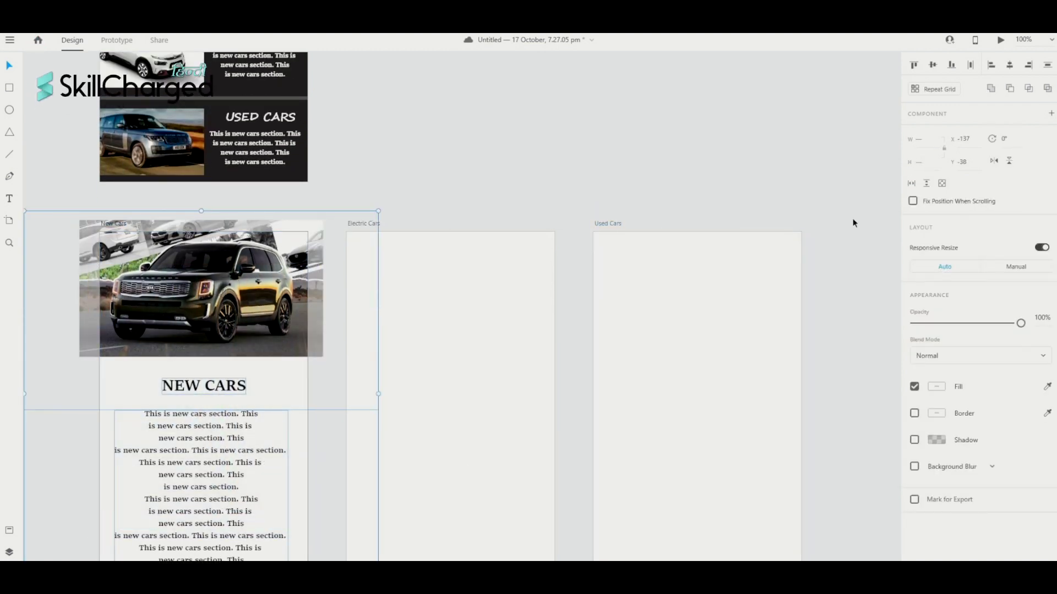
{"action": "scroll", "coordinate": [853, 224], "scroll_direction": "down", "scroll_amount": 1}
{"action": "left_click", "coordinate": [917, 90]}
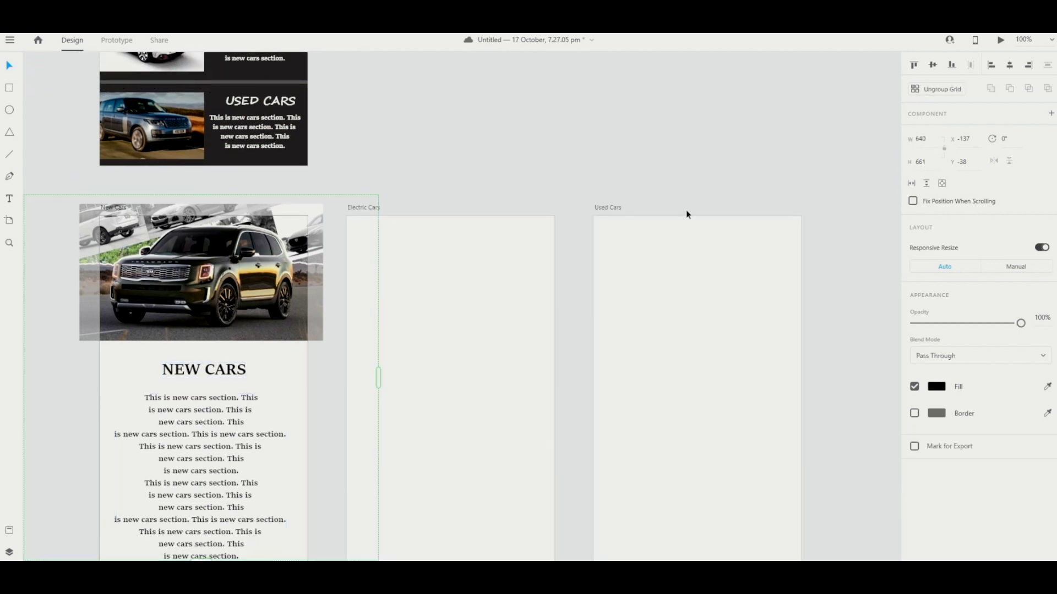
{"action": "left_click_drag", "start_coordinate": [378, 378], "coordinate": [828, 373]}
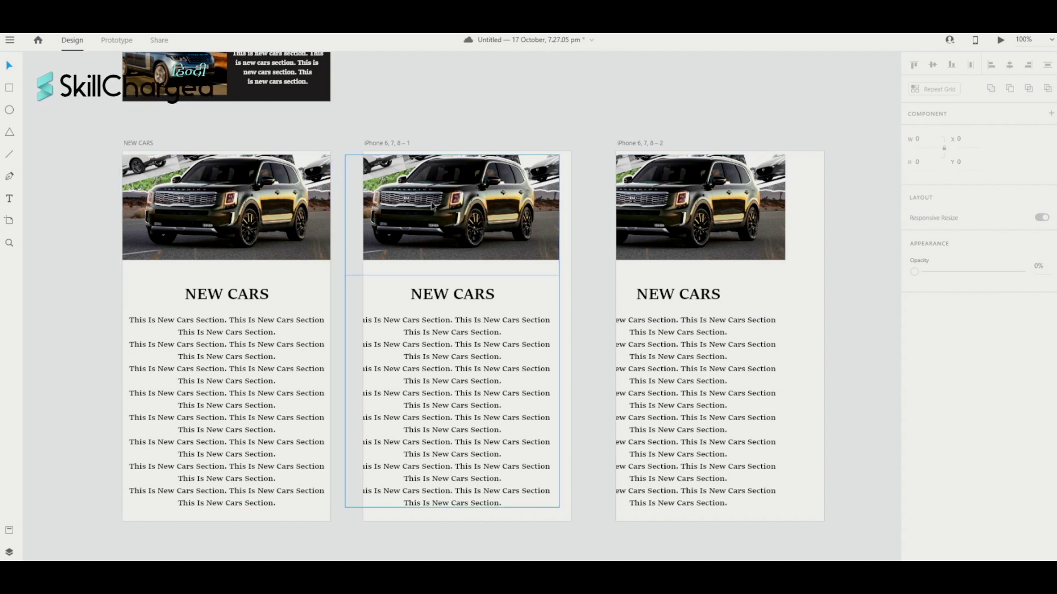
Align the content group on each of the three lower artboards to the artboard's top edge and horizontal centre, at X -6, Y 0.
{"action": "scroll", "coordinate": [517, 207], "scroll_direction": "right", "scroll_amount": 1}
{"action": "left_click_drag", "start_coordinate": [242, 172], "coordinate": [240, 171]}
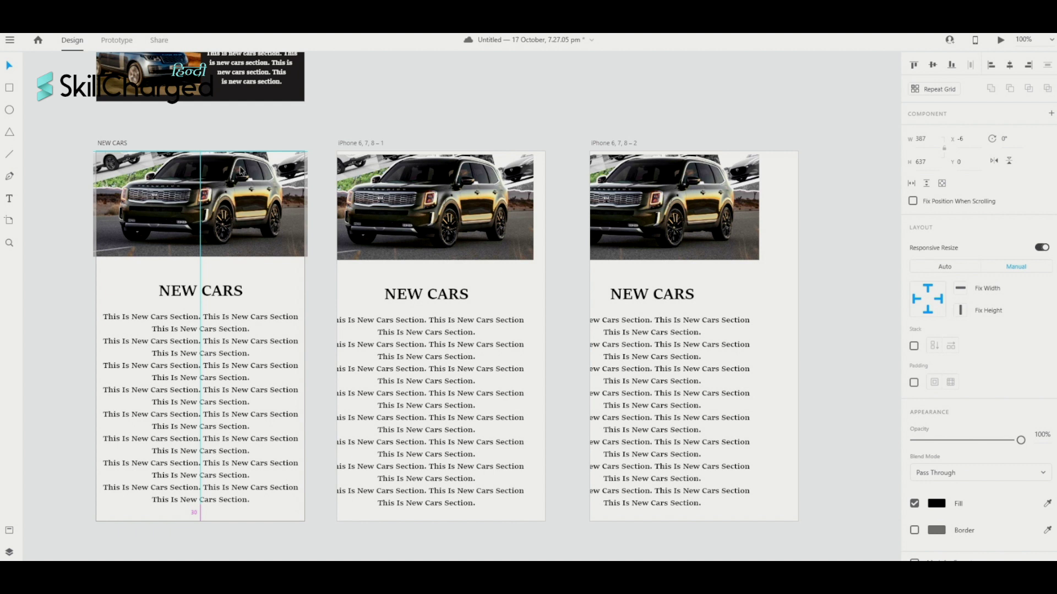
{"action": "left_click_drag", "start_coordinate": [498, 346], "coordinate": [495, 227]}
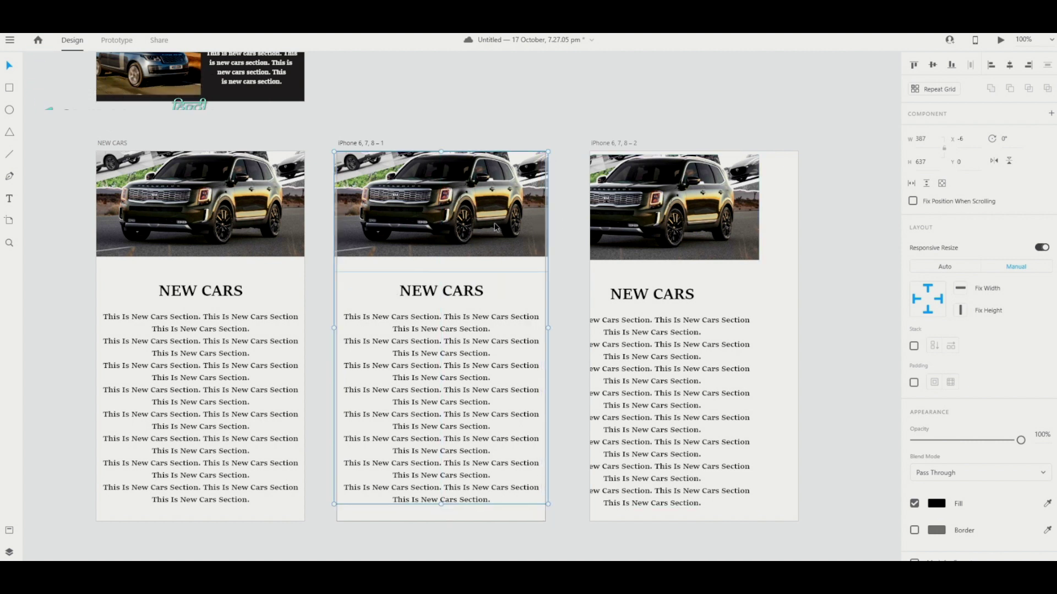
{"action": "left_click", "coordinate": [744, 465]}
{"action": "left_click_drag", "start_coordinate": [710, 238], "coordinate": [748, 232]}
{"action": "left_click", "coordinate": [751, 125]}
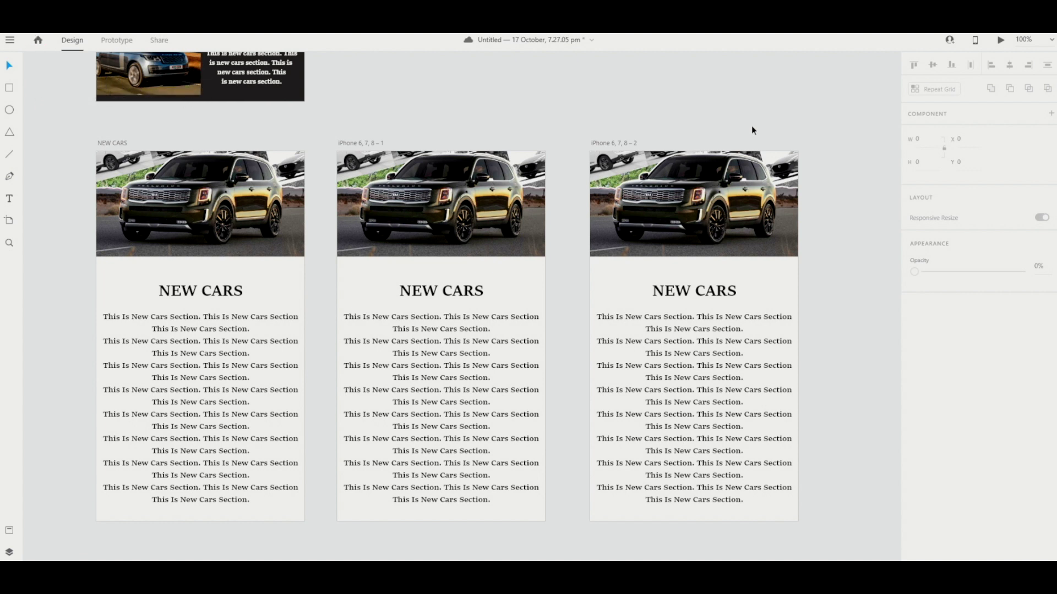
Replace the car photo on the middle artboard with the white electric car image.
{"action": "scroll", "coordinate": [456, 199], "scroll_direction": "left", "scroll_amount": 1}
{"action": "left_click", "coordinate": [456, 199]}
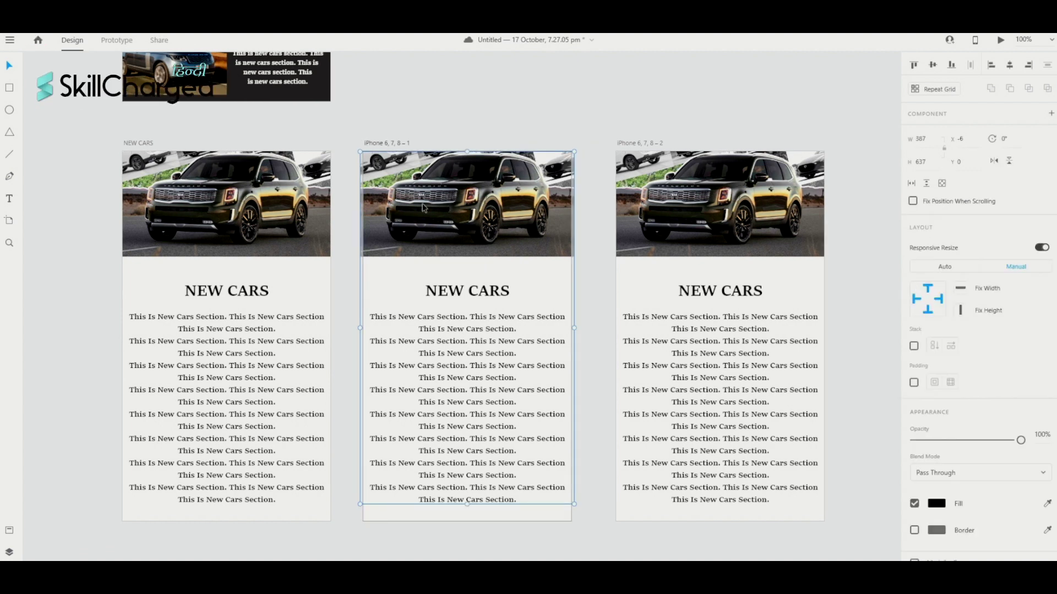
{"action": "left_click", "coordinate": [461, 198]}
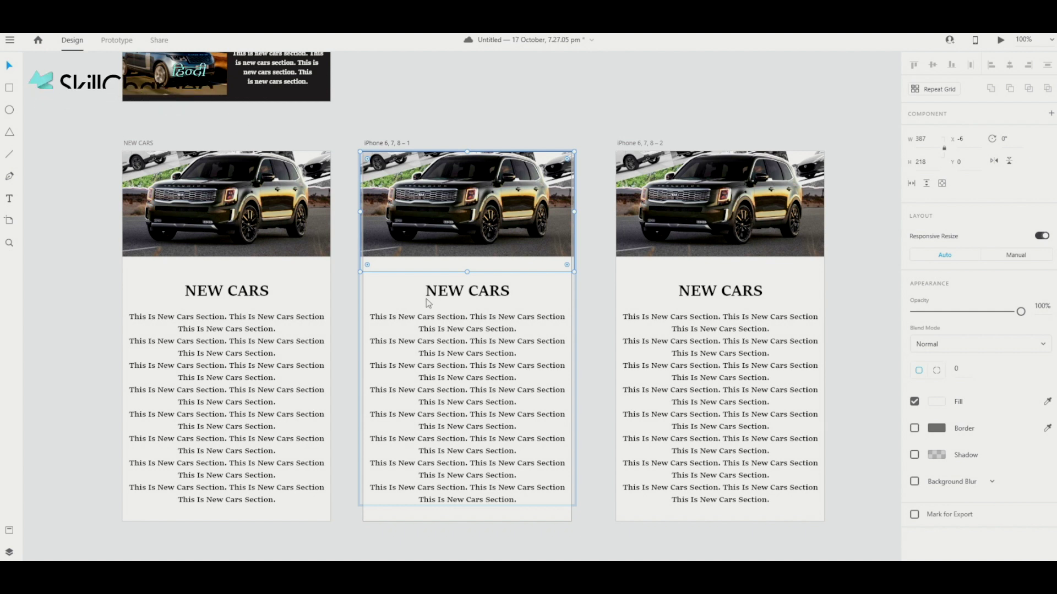
{"action": "key", "text": "ctrl+shift+]"}
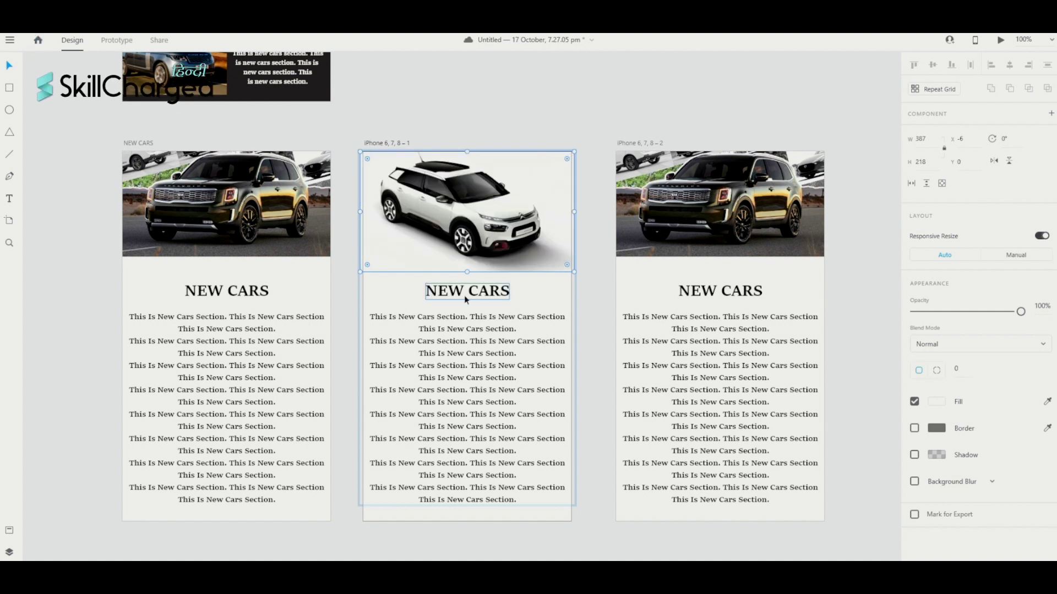
Change the middle artboard's title to ELECTRIC CARS.
{"action": "double_click", "coordinate": [457, 292]}
{"action": "left_click_drag", "start_coordinate": [466, 295], "coordinate": [434, 293]}
{"action": "type", "text": "ELE"}
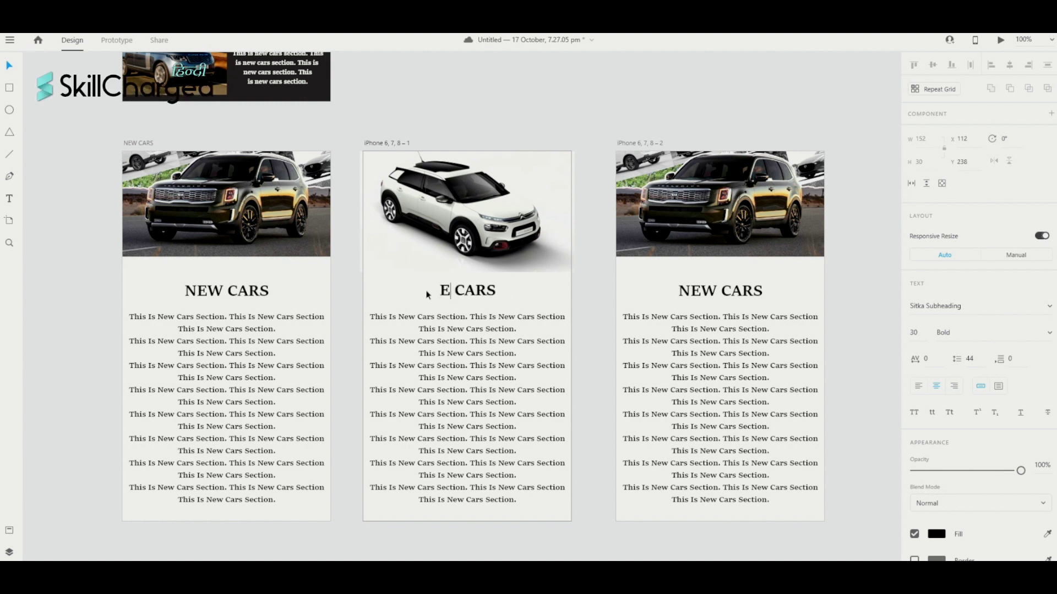
{"action": "type", "text": "CTRIC"}
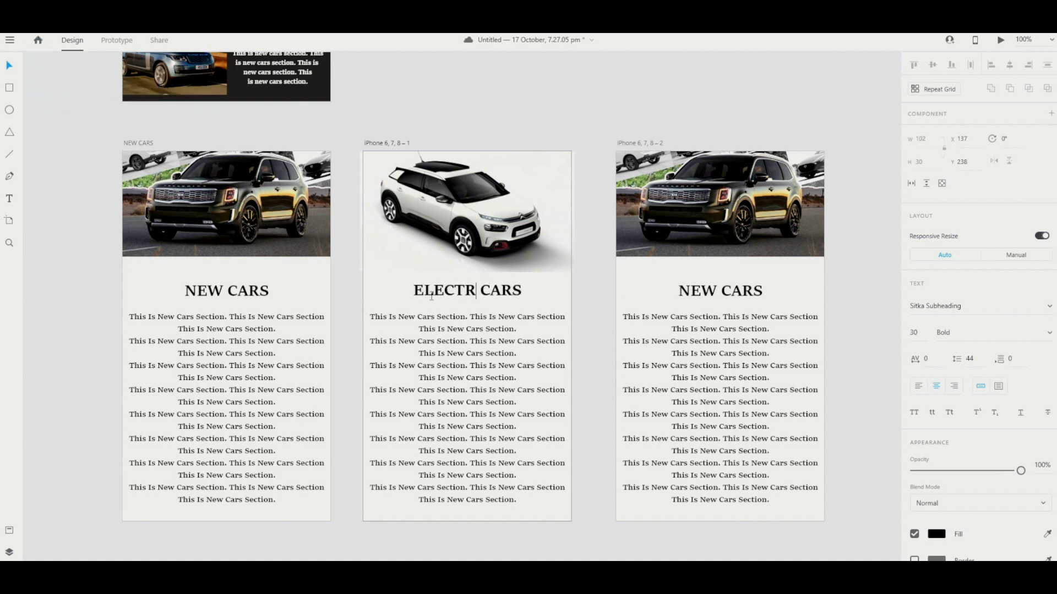
{"action": "key", "text": "Escape"}
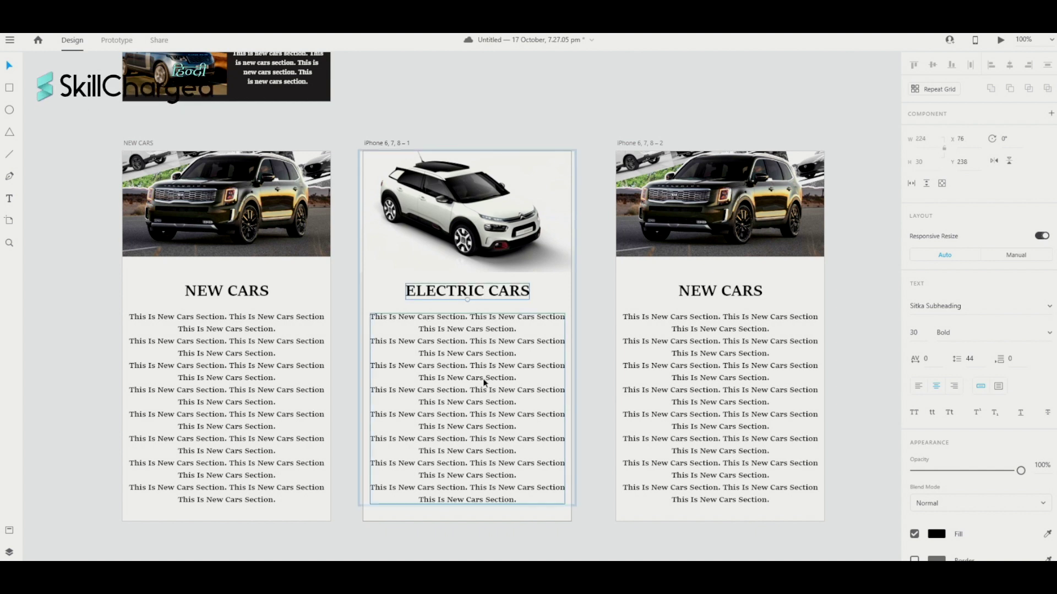
Replace the car photo on the third artboard with the blue Range Rover image.
{"action": "scroll", "coordinate": [632, 446], "scroll_direction": "left", "scroll_amount": 1}
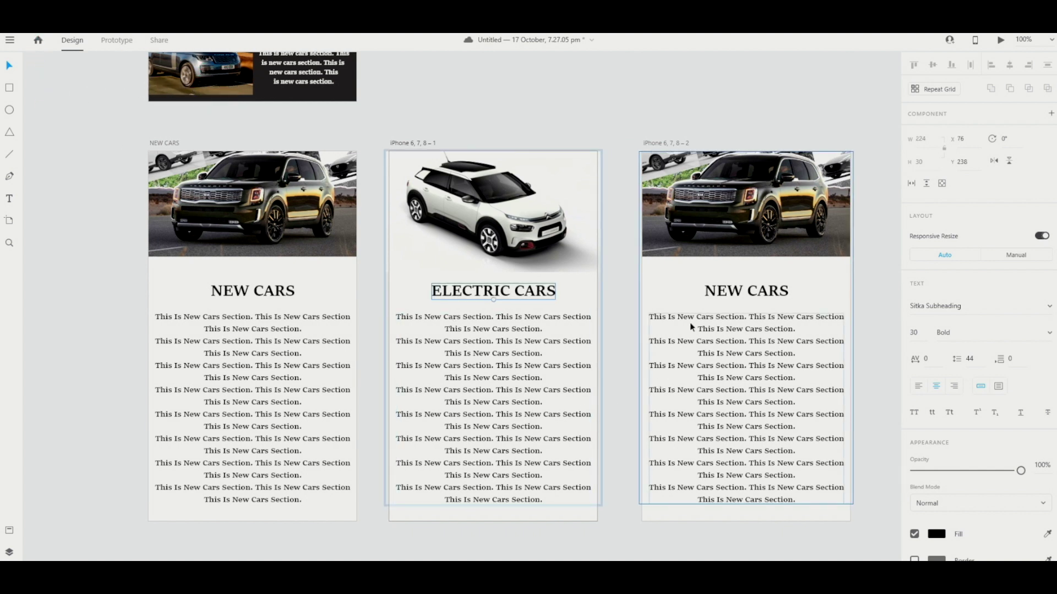
{"action": "left_click", "coordinate": [710, 244]}
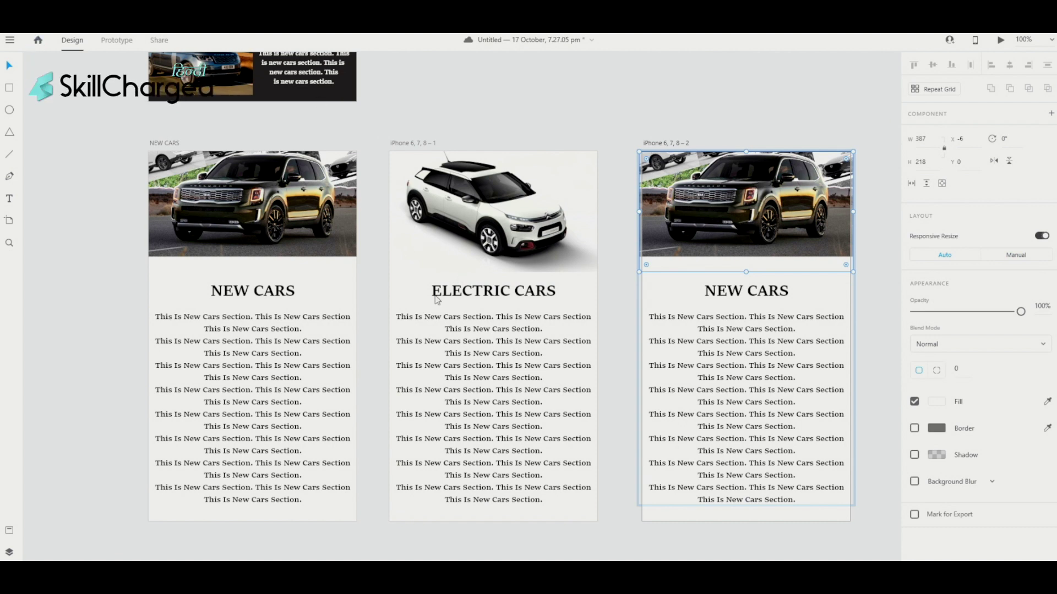
{"action": "key", "text": "ctrl+v"}
{"action": "scroll", "coordinate": [745, 340], "scroll_direction": "left", "scroll_amount": 3}
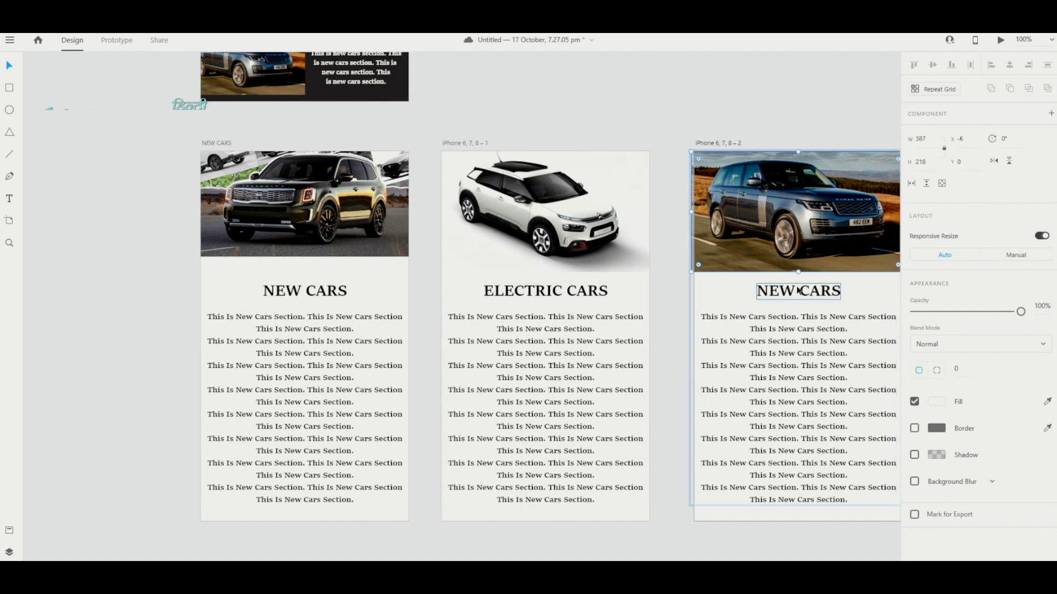
Change the third artboard's title to USED CARS and deselect it.
{"action": "double_click", "coordinate": [798, 290]}
{"action": "left_click", "coordinate": [797, 291]}
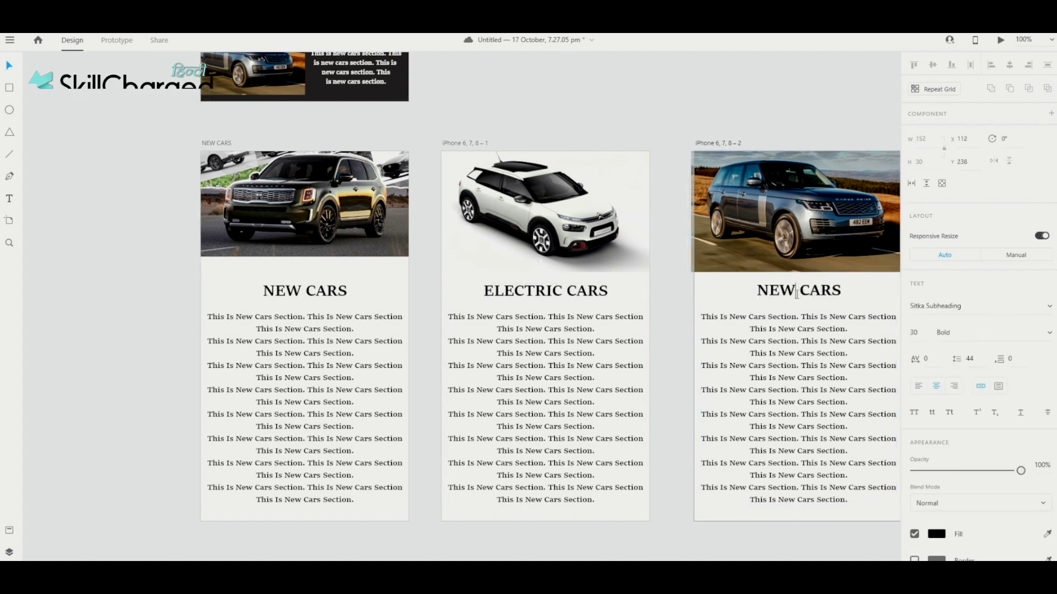
{"action": "left_click_drag", "start_coordinate": [796, 294], "coordinate": [767, 292]}
{"action": "type", "text": "USED"}
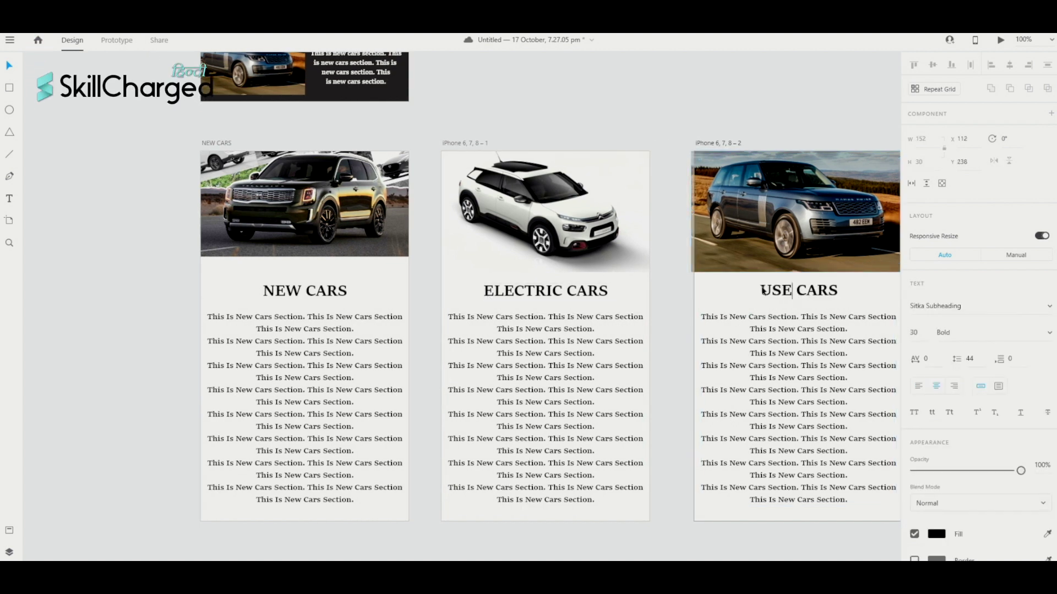
{"action": "key", "text": "Escape"}
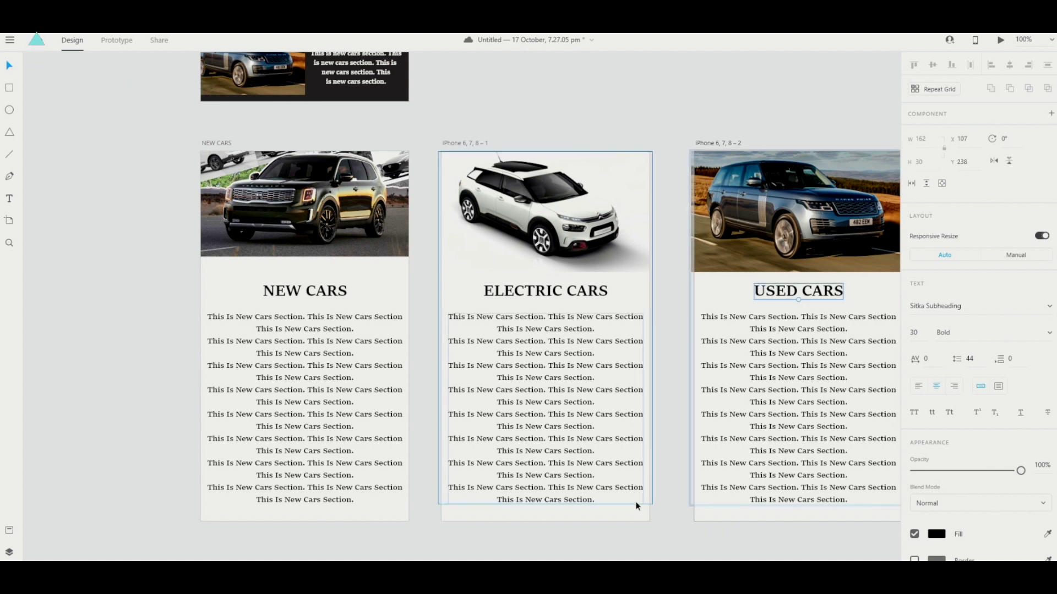
{"action": "scroll", "coordinate": [637, 505], "scroll_direction": "right", "scroll_amount": 3}
{"action": "left_click", "coordinate": [760, 456]}
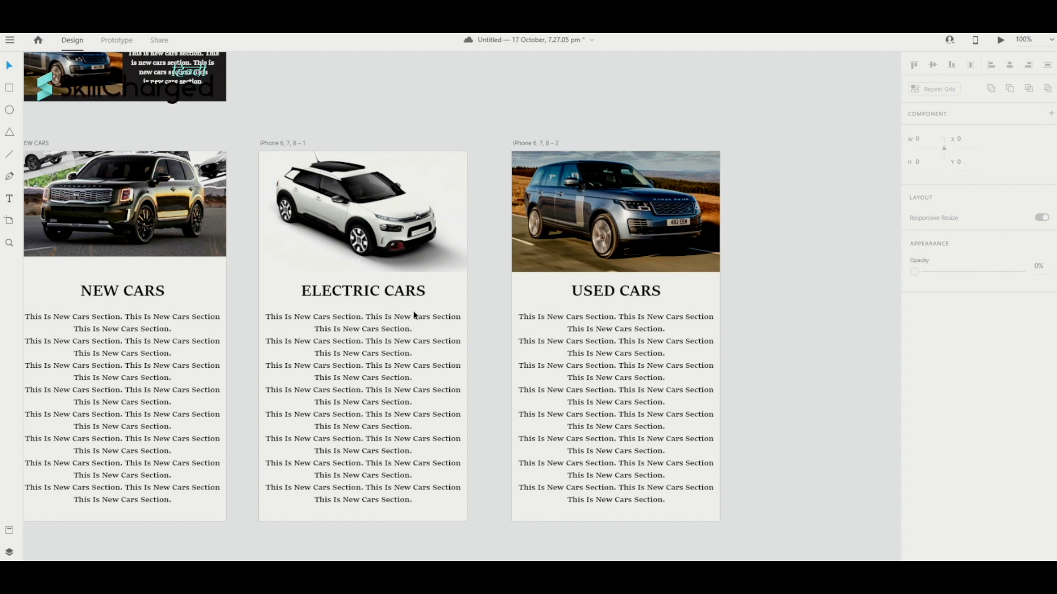
Enlarge the car image on the New Cars artboard proportionally to 450 x 253.
{"action": "scroll", "coordinate": [152, 236], "scroll_direction": "down", "scroll_amount": 1}
{"action": "scroll", "coordinate": [152, 235], "scroll_direction": "right", "scroll_amount": 3}
{"action": "scroll", "coordinate": [165, 231], "scroll_direction": "left", "scroll_amount": 8}
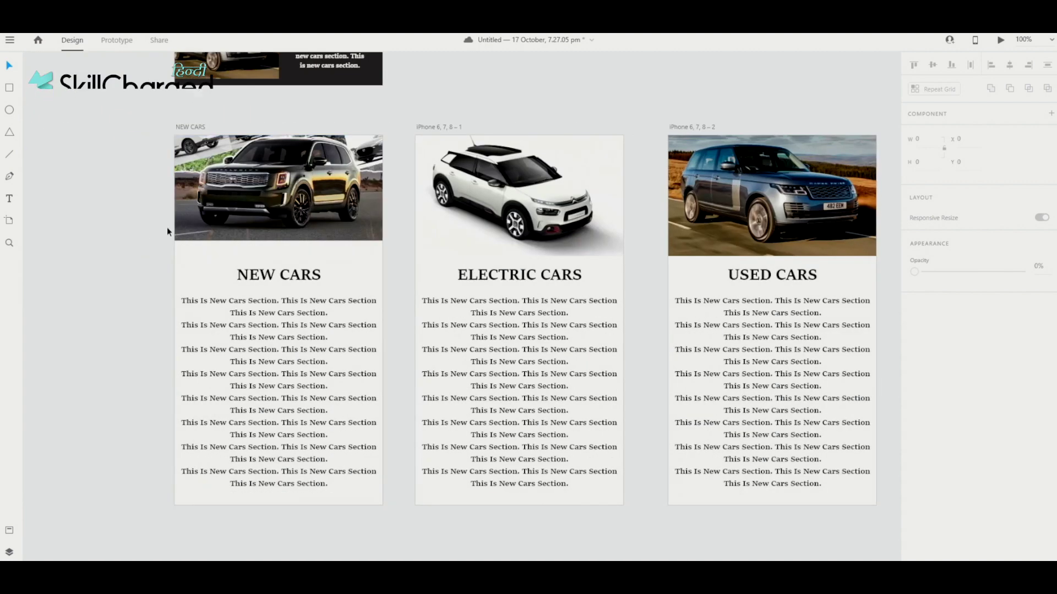
{"action": "left_click", "coordinate": [214, 221]}
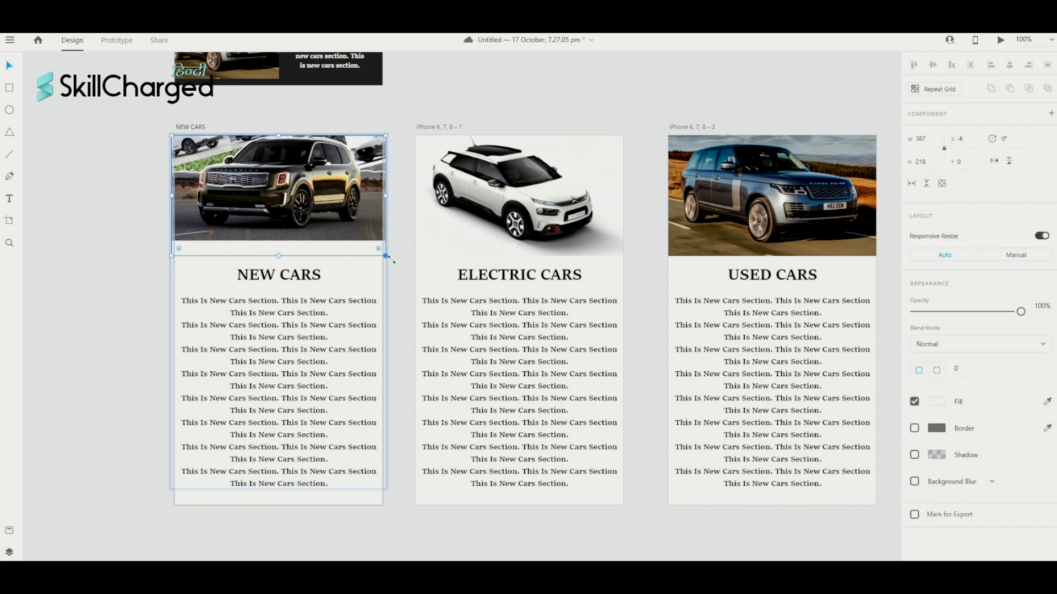
{"action": "left_click_drag", "start_coordinate": [386, 255], "coordinate": [421, 275]}
{"action": "scroll", "coordinate": [331, 231], "scroll_direction": "right", "scroll_amount": 1}
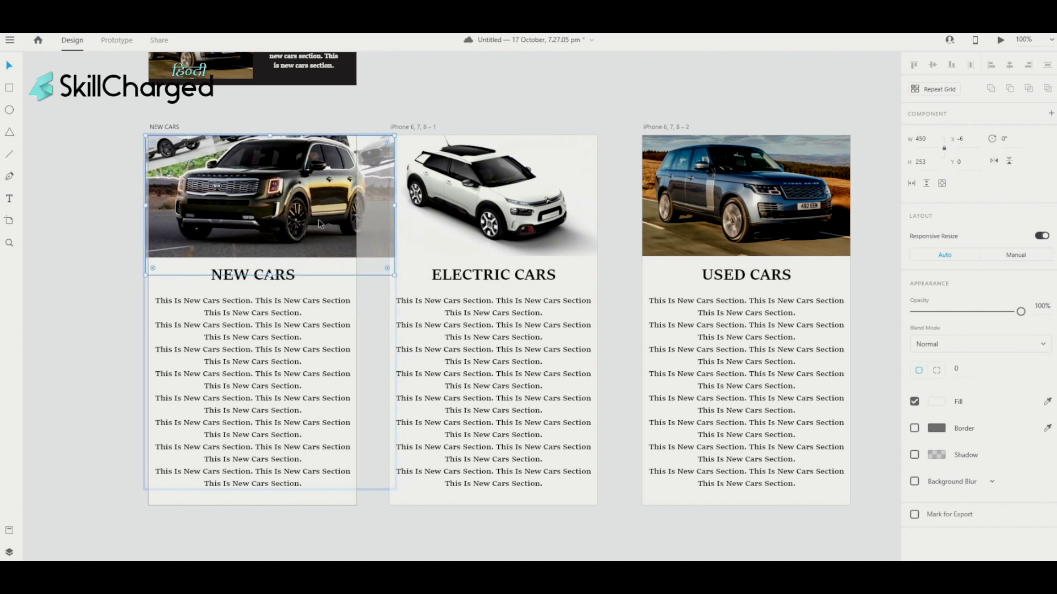
Reposition the New Cars artboard's car image at X -33, Y 0, and shift the whole content group slightly left to X -37.
{"action": "left_click_drag", "start_coordinate": [318, 219], "coordinate": [296, 219]}
{"action": "left_click_drag", "start_coordinate": [230, 240], "coordinate": [234, 240]}
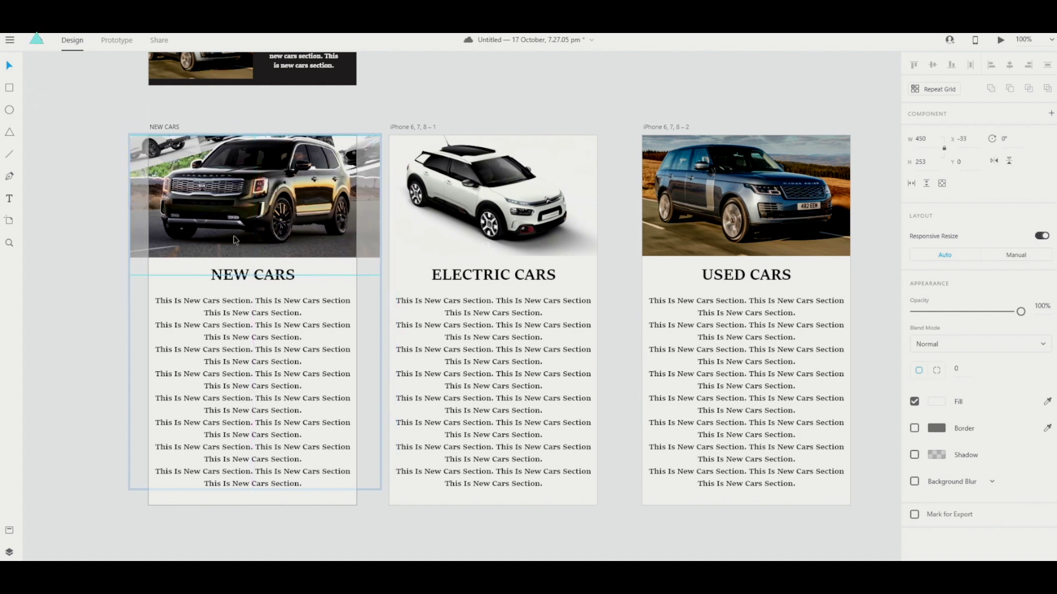
{"action": "left_click", "coordinate": [99, 257]}
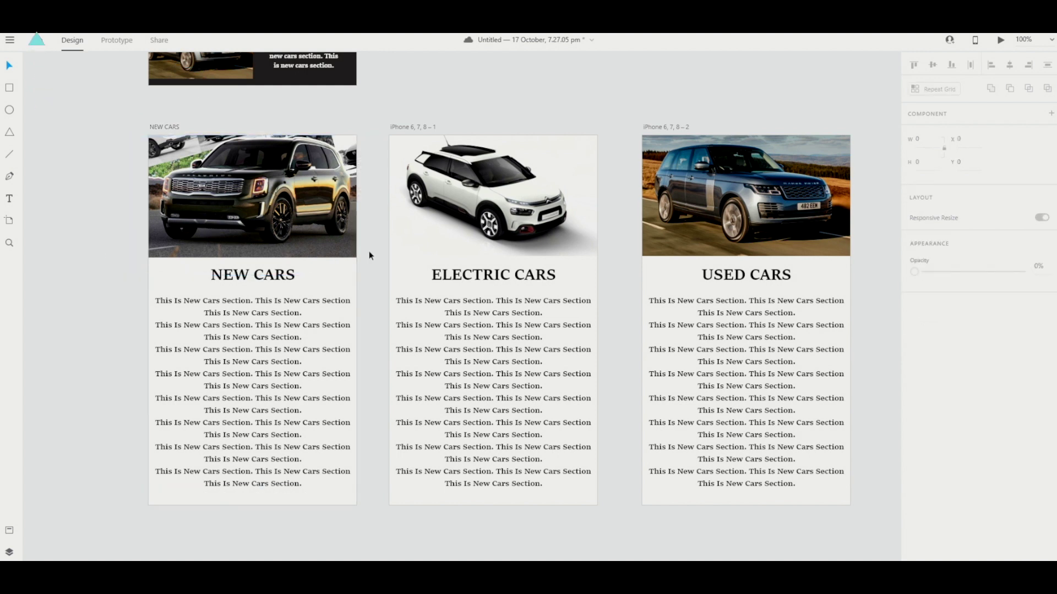
{"action": "left_click_drag", "start_coordinate": [322, 232], "coordinate": [324, 240]}
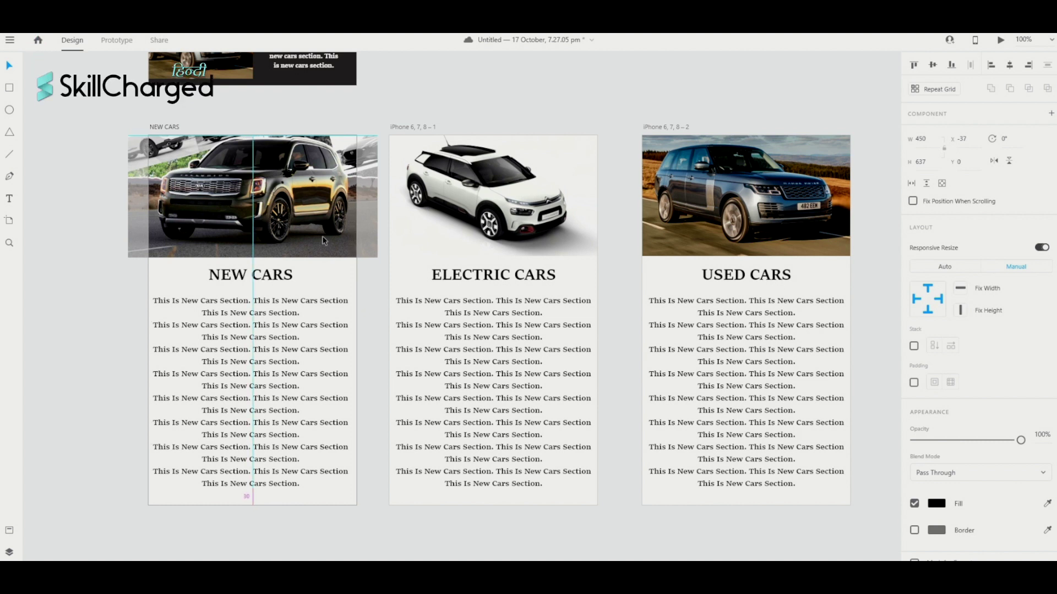
{"action": "left_click", "coordinate": [81, 323]}
Rename the second artboard to Electric Cars and the third artboard to Used cars.
{"action": "scroll", "coordinate": [81, 323], "scroll_direction": "right", "scroll_amount": 1}
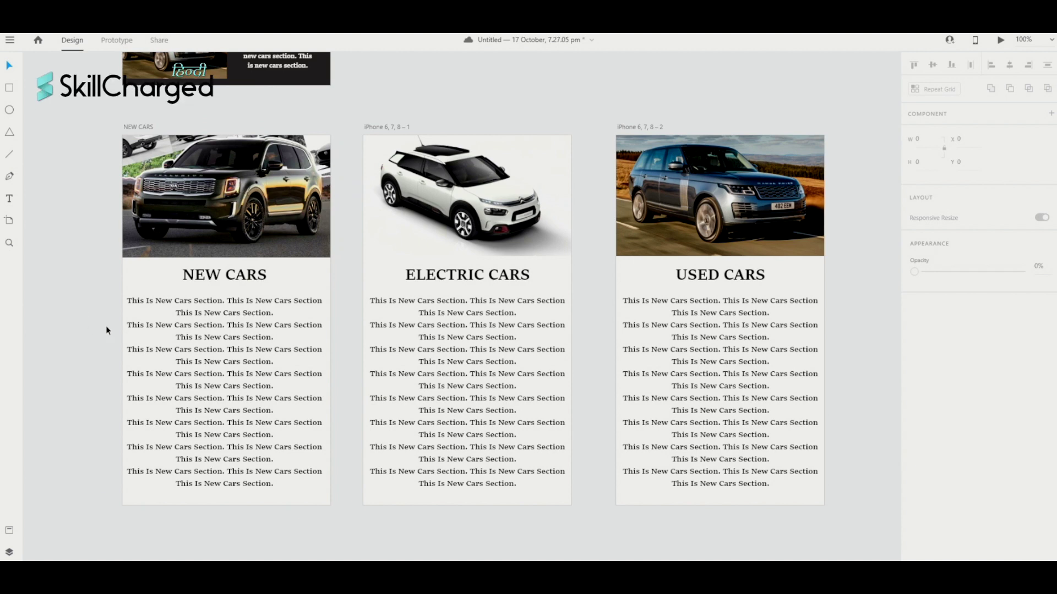
{"action": "scroll", "coordinate": [137, 332], "scroll_direction": "down", "scroll_amount": 3}
{"action": "scroll", "coordinate": [138, 332], "scroll_direction": "up", "scroll_amount": 4}
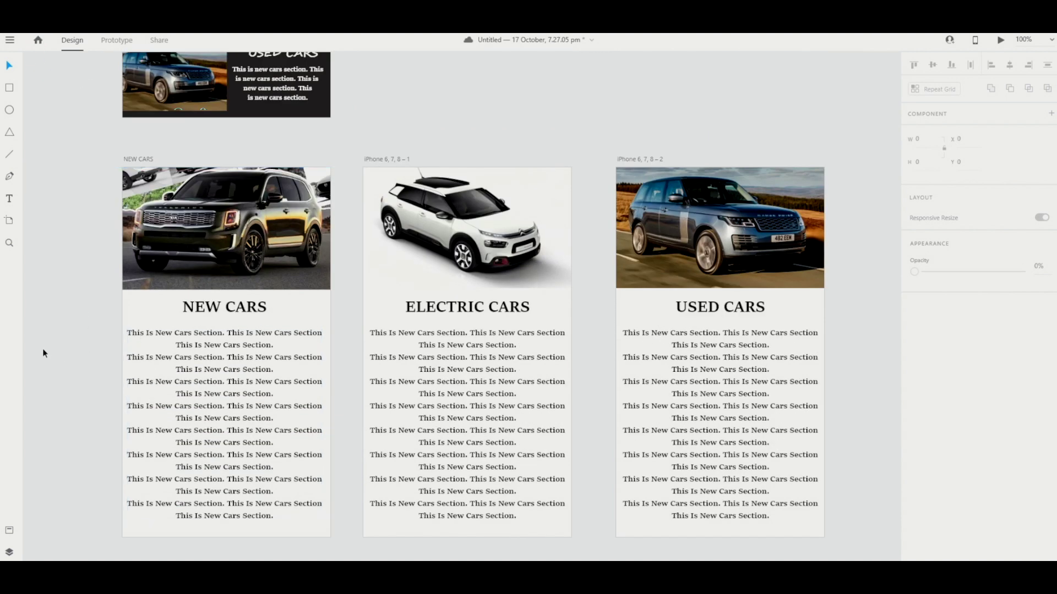
{"action": "scroll", "coordinate": [91, 334], "scroll_direction": "up", "scroll_amount": 8}
{"action": "scroll", "coordinate": [91, 334], "scroll_direction": "right", "scroll_amount": 1}
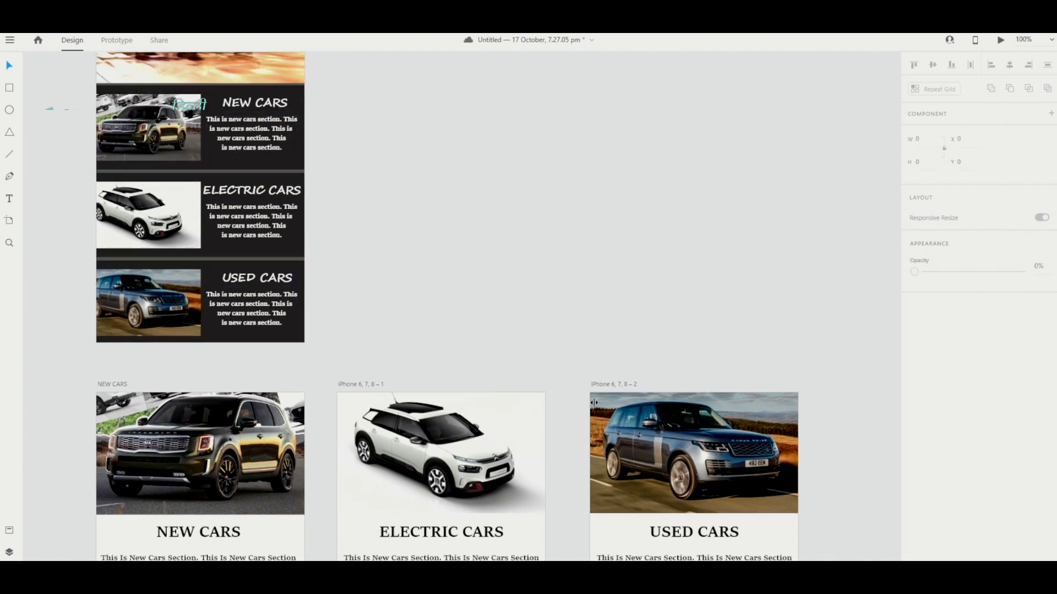
{"action": "scroll", "coordinate": [427, 403], "scroll_direction": "left", "scroll_amount": 1}
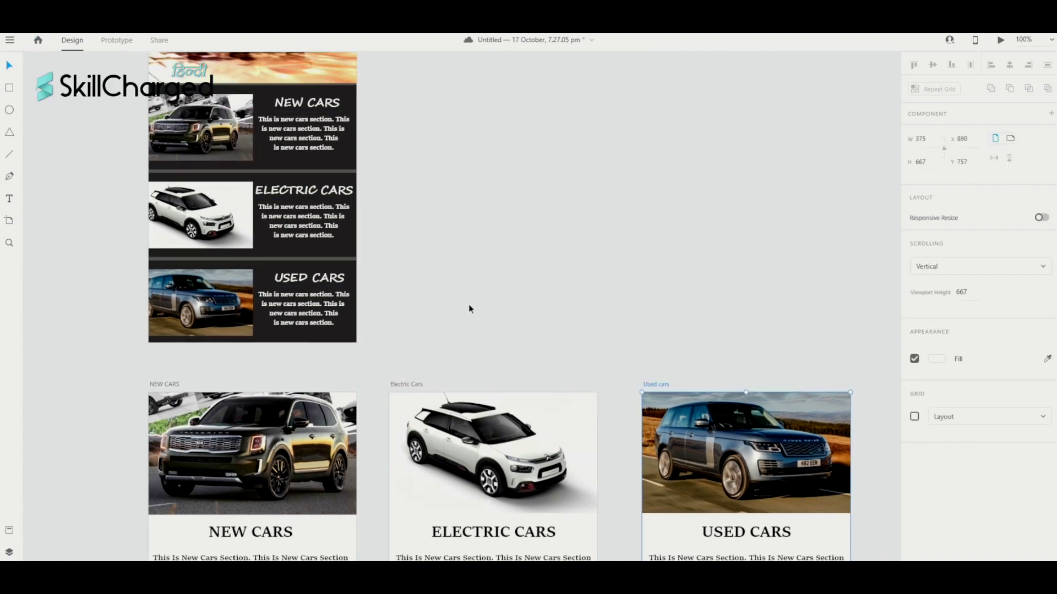
{"action": "scroll", "coordinate": [468, 303], "scroll_direction": "down", "scroll_amount": 3}
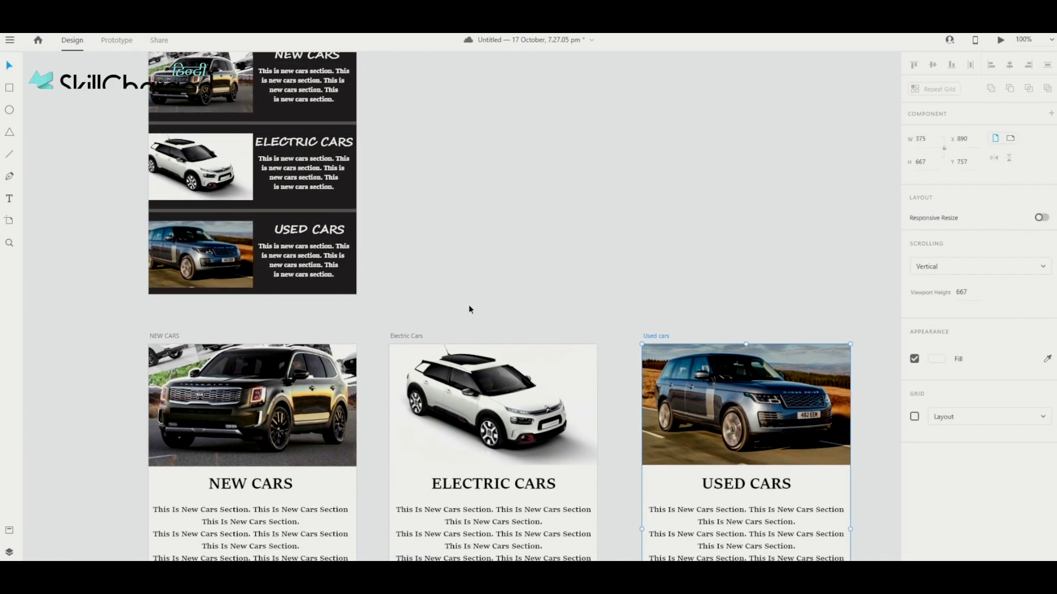
Switch to Prototype mode and link the Home artboard to the NEW CARS artboard with a Tap trigger.
{"action": "scroll", "coordinate": [493, 282], "scroll_direction": "up", "scroll_amount": 2}
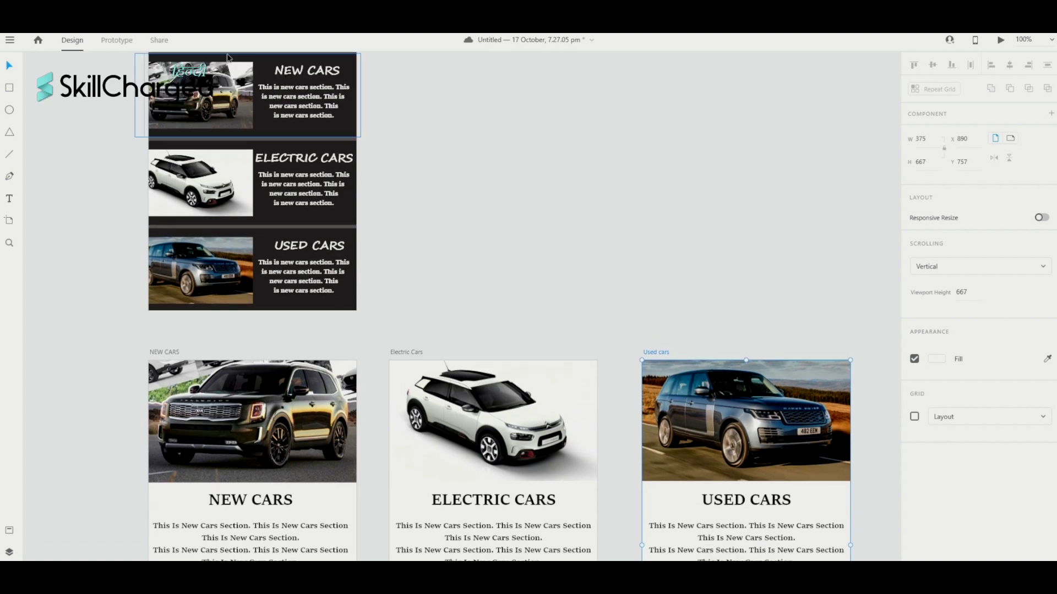
{"action": "left_click", "coordinate": [126, 42]}
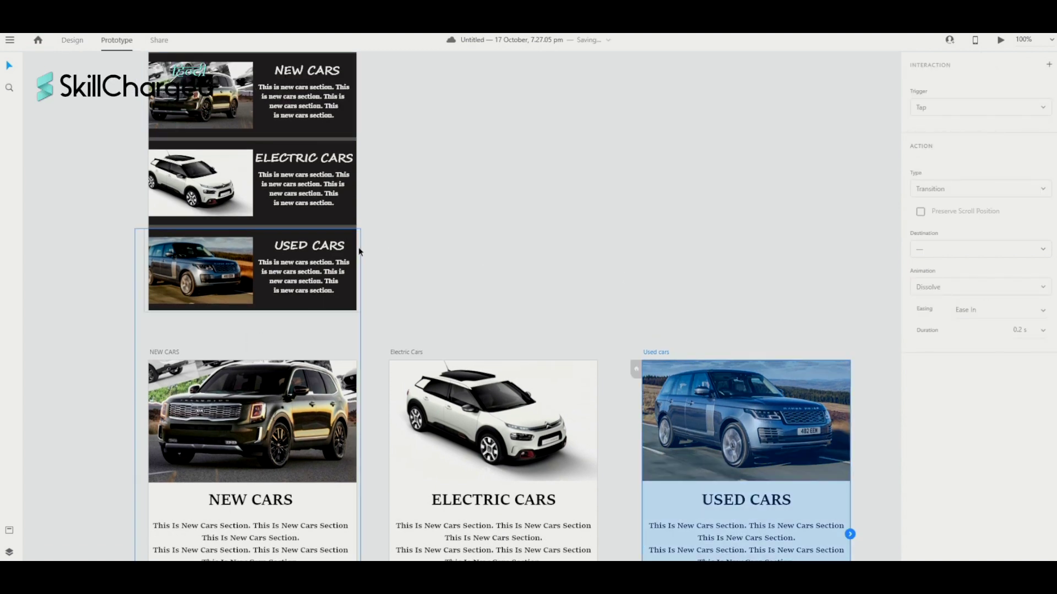
{"action": "scroll", "coordinate": [477, 216], "scroll_direction": "down", "scroll_amount": 1}
{"action": "scroll", "coordinate": [477, 216], "scroll_direction": "up", "scroll_amount": 7}
{"action": "scroll", "coordinate": [476, 217], "scroll_direction": "right", "scroll_amount": 2}
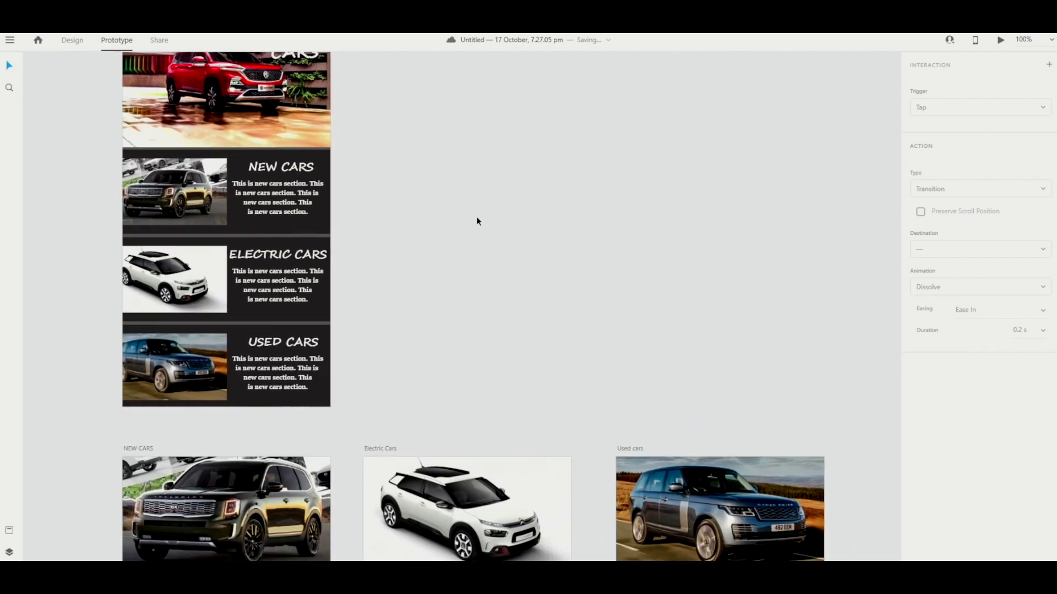
{"action": "scroll", "coordinate": [477, 220], "scroll_direction": "down", "scroll_amount": 1}
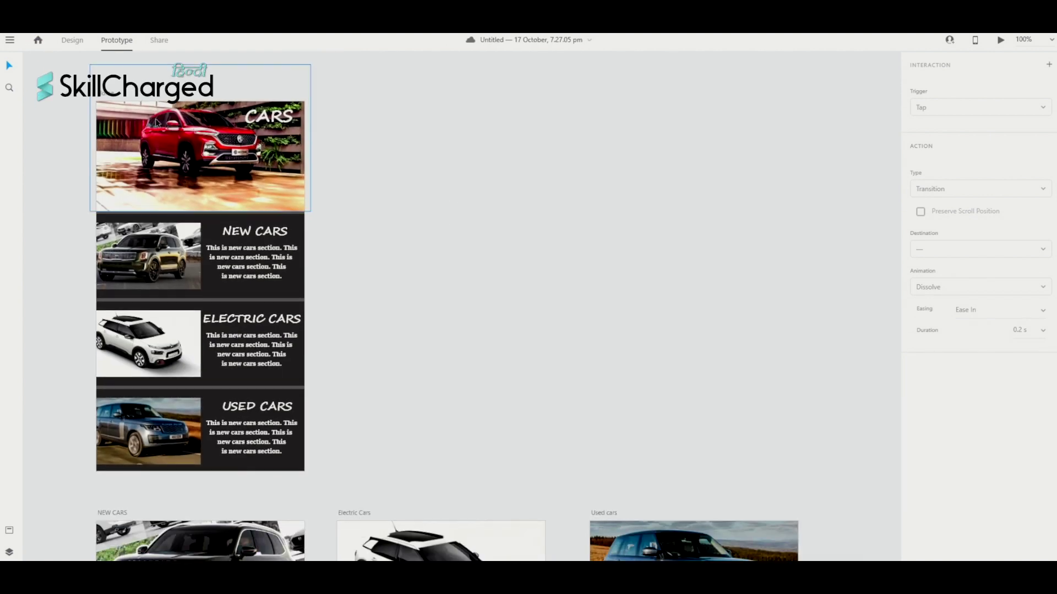
{"action": "left_click", "coordinate": [110, 94]}
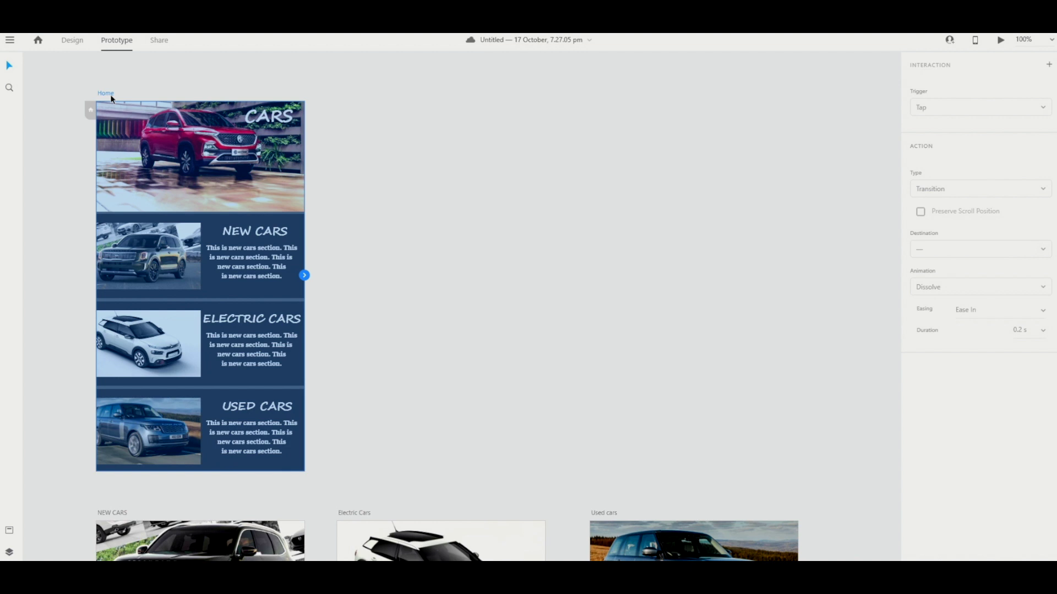
{"action": "left_click", "coordinate": [305, 275]}
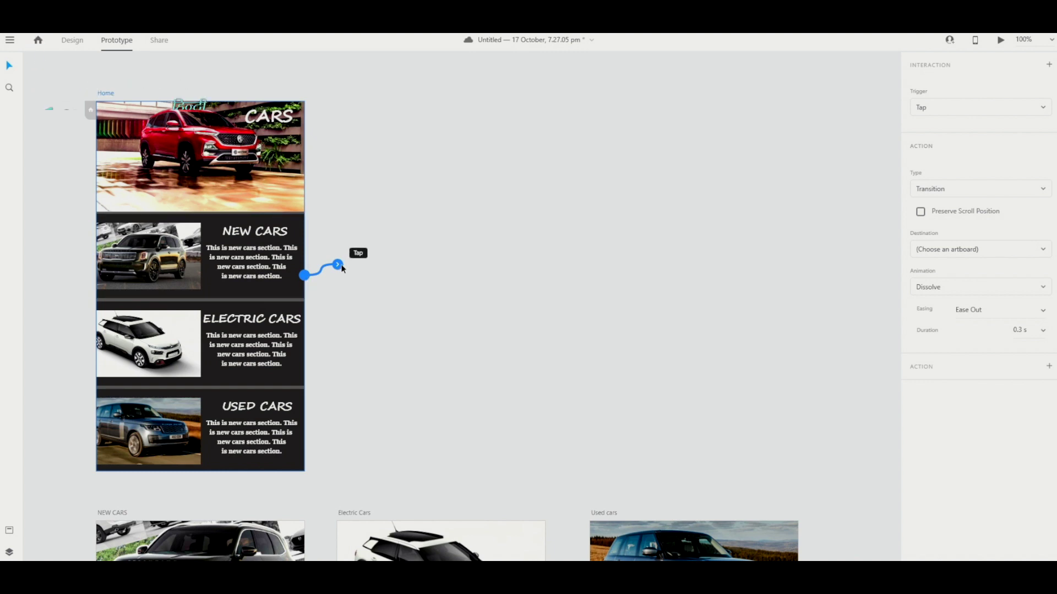
{"action": "left_click_drag", "start_coordinate": [340, 271], "coordinate": [253, 557]}
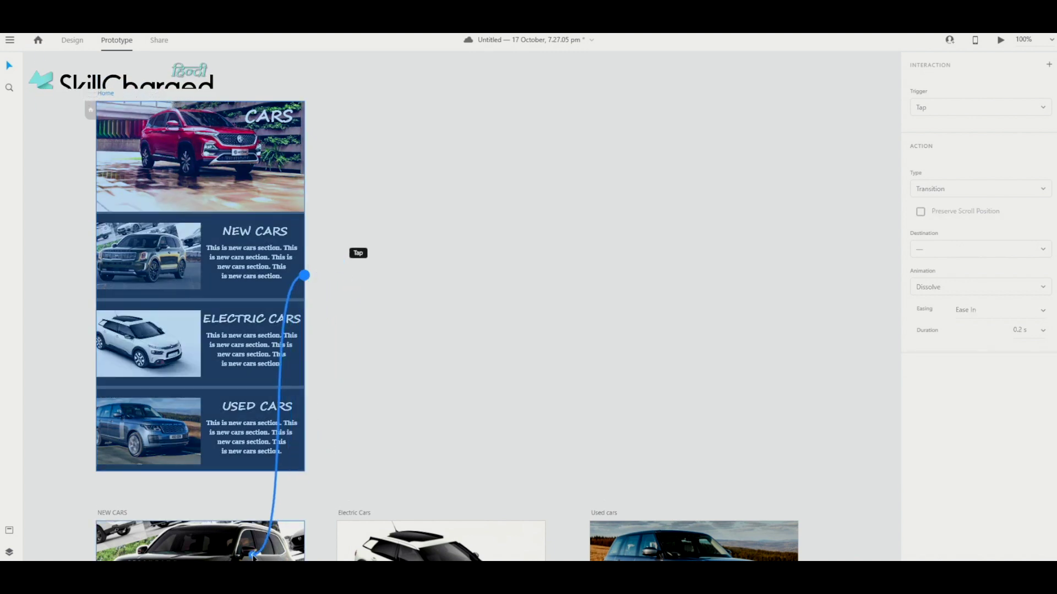
Link the Electric Cars block on the Home artboard to the Electric Cars artboard with a Tap transition.
{"action": "left_click", "coordinate": [264, 341]}
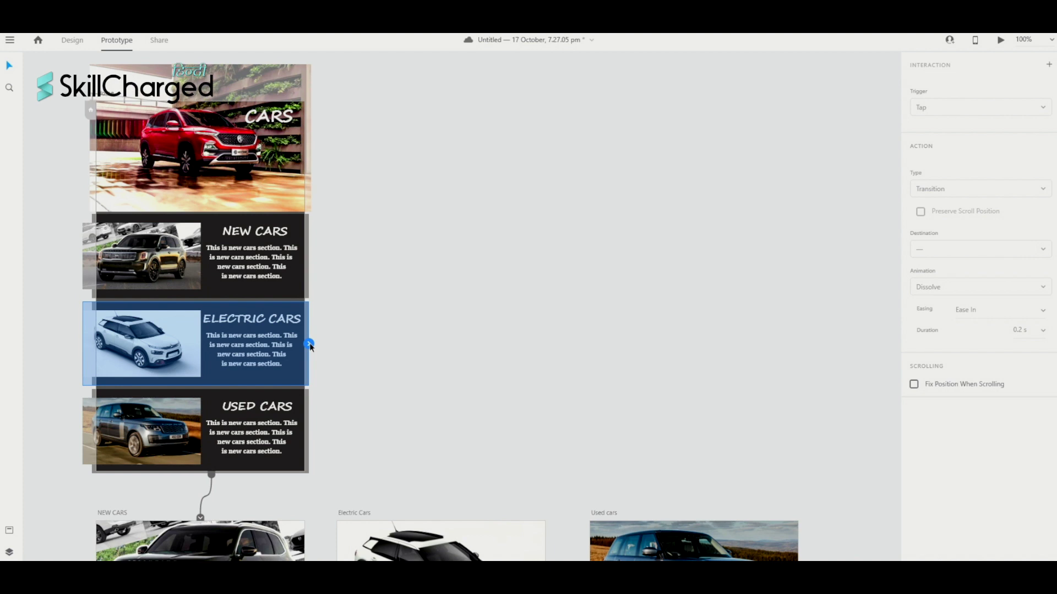
{"action": "left_click_drag", "start_coordinate": [309, 344], "coordinate": [436, 550]}
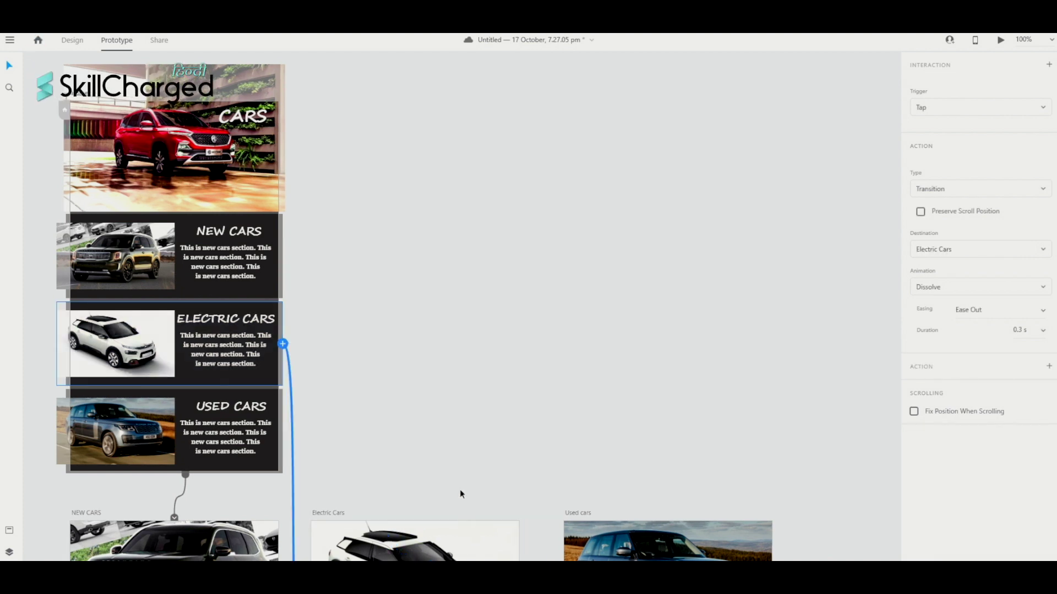
Link the Used Cars block on the Home artboard to the Used cars artboard with a Tap transition.
{"action": "scroll", "coordinate": [460, 481], "scroll_direction": "down", "scroll_amount": 3}
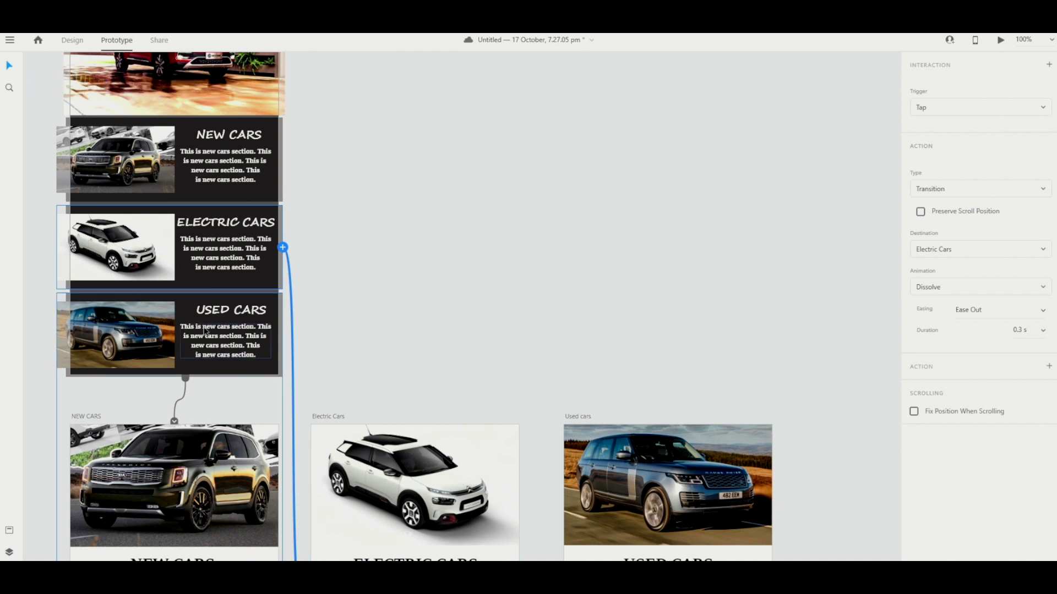
{"action": "left_click", "coordinate": [220, 314]}
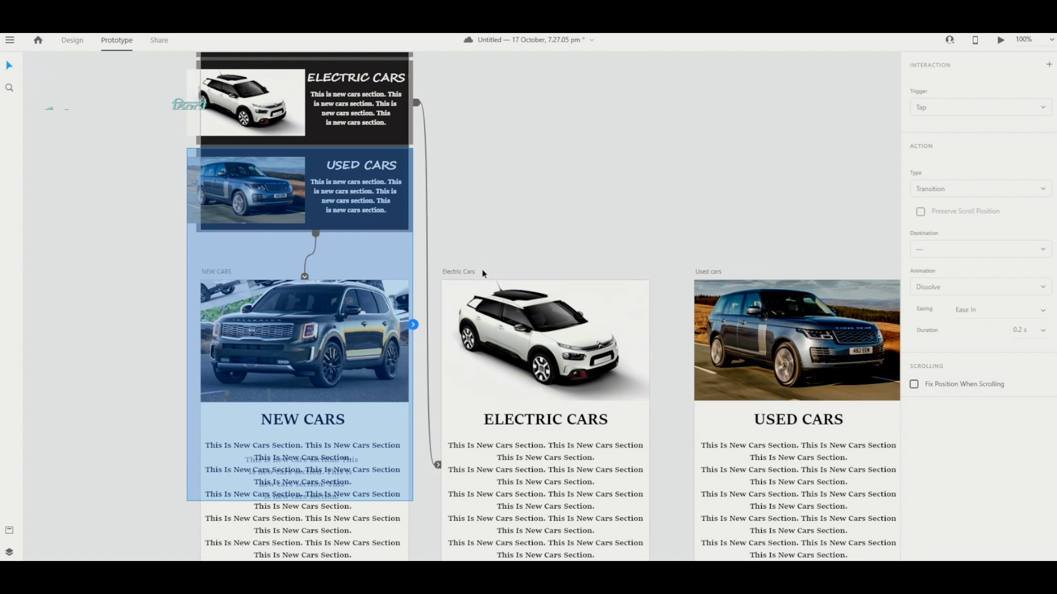
{"action": "left_click", "coordinate": [377, 461]}
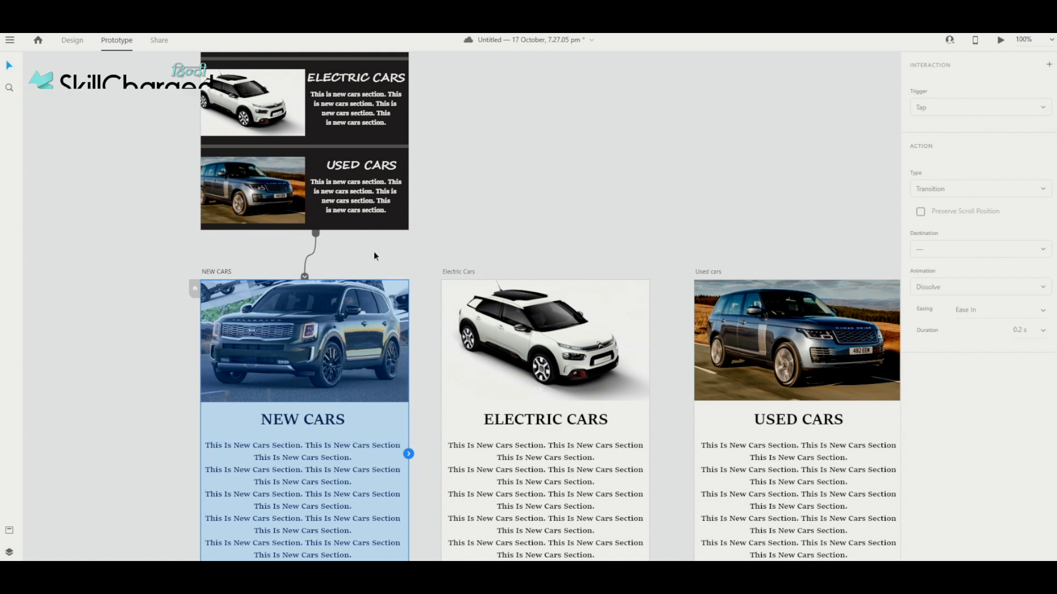
{"action": "left_click", "coordinate": [364, 218]}
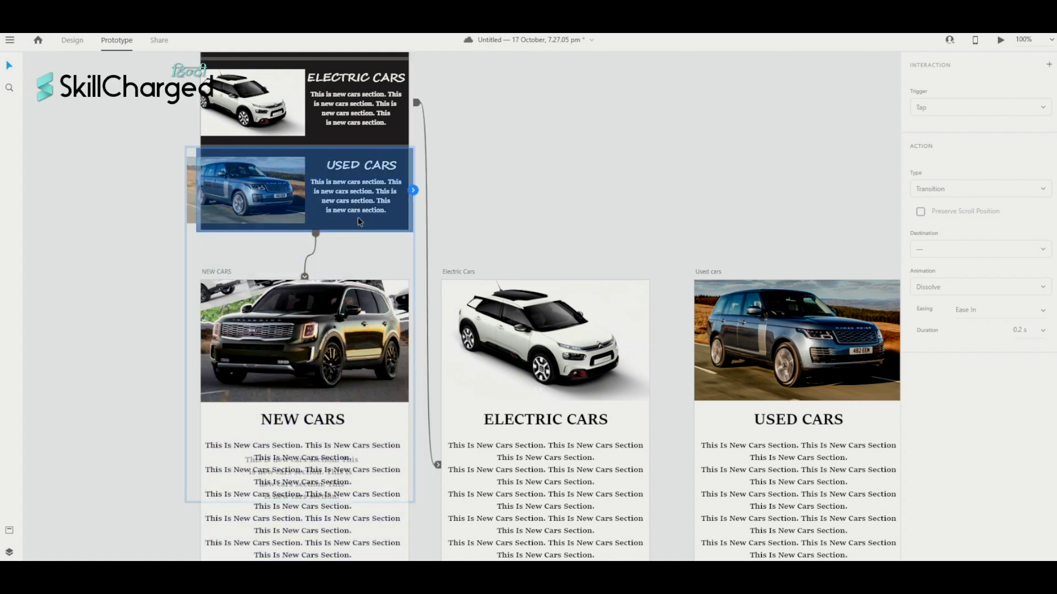
{"action": "scroll", "coordinate": [363, 209], "scroll_direction": "right", "scroll_amount": 1}
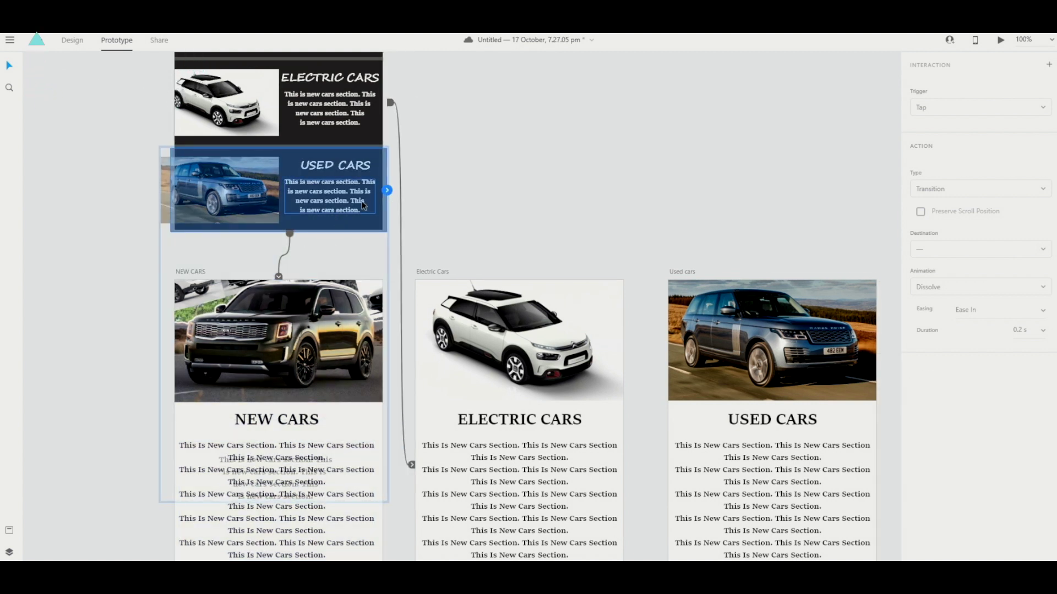
{"action": "left_click_drag", "start_coordinate": [387, 191], "coordinate": [763, 390]}
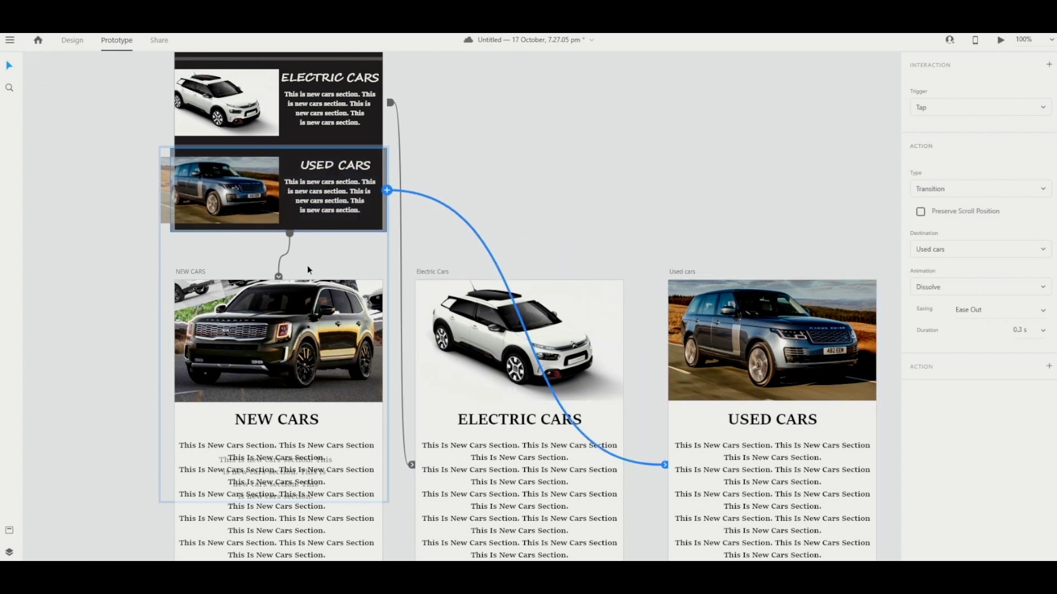
Review the prototype connections from the Home artboard to the three car artboards.
{"action": "scroll", "coordinate": [280, 319], "scroll_direction": "down", "scroll_amount": 3}
{"action": "scroll", "coordinate": [281, 320], "scroll_direction": "up", "scroll_amount": 10}
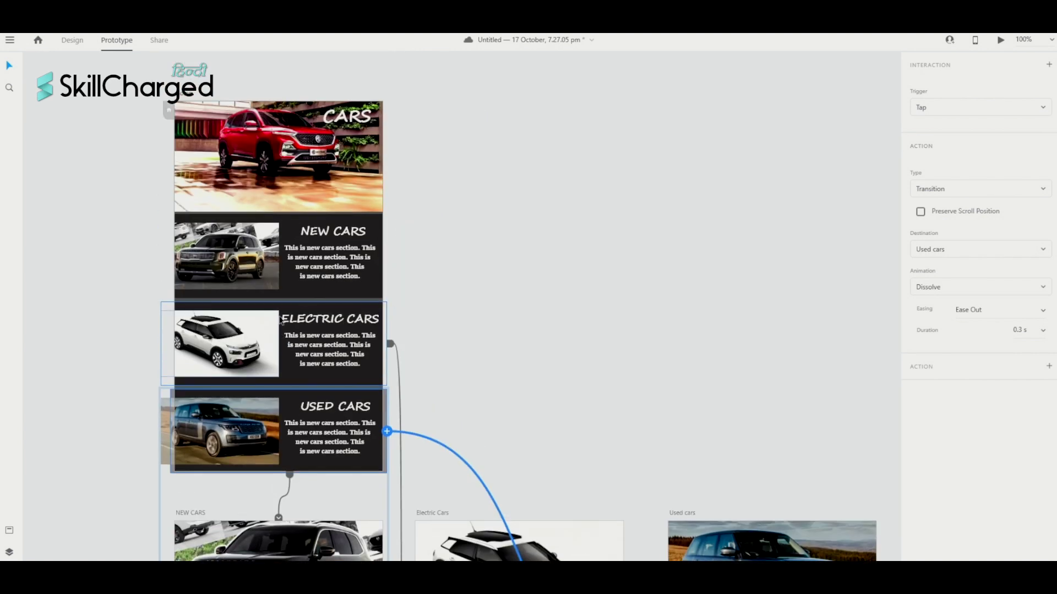
{"action": "scroll", "coordinate": [280, 321], "scroll_direction": "down", "scroll_amount": 4}
{"action": "scroll", "coordinate": [280, 320], "scroll_direction": "down", "scroll_amount": 1}
{"action": "scroll", "coordinate": [280, 319], "scroll_direction": "right", "scroll_amount": 1}
{"action": "scroll", "coordinate": [281, 320], "scroll_direction": "up", "scroll_amount": 2}
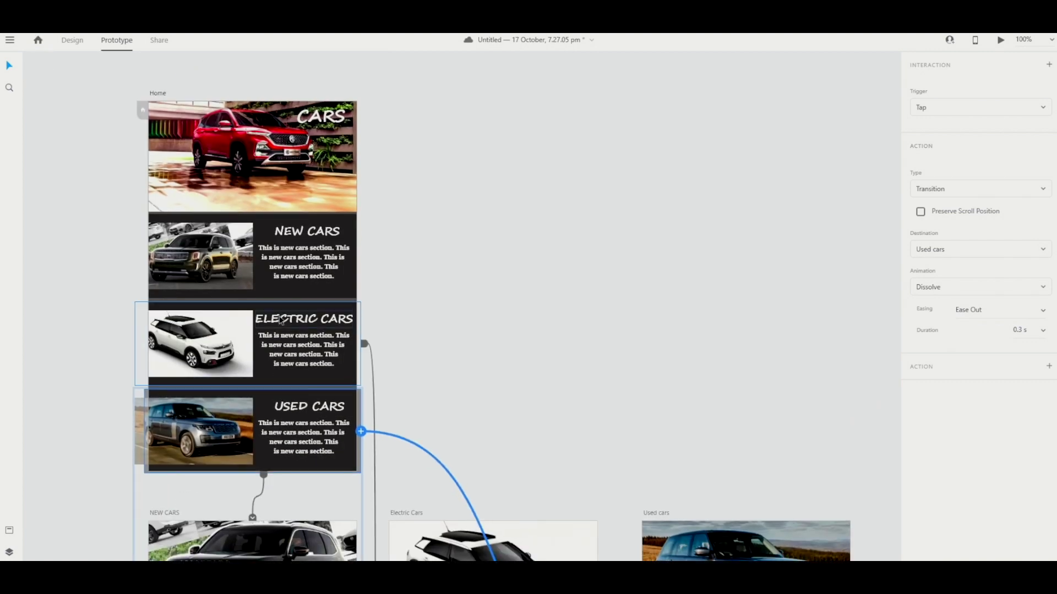
{"action": "scroll", "coordinate": [279, 319], "scroll_direction": "down", "scroll_amount": 8}
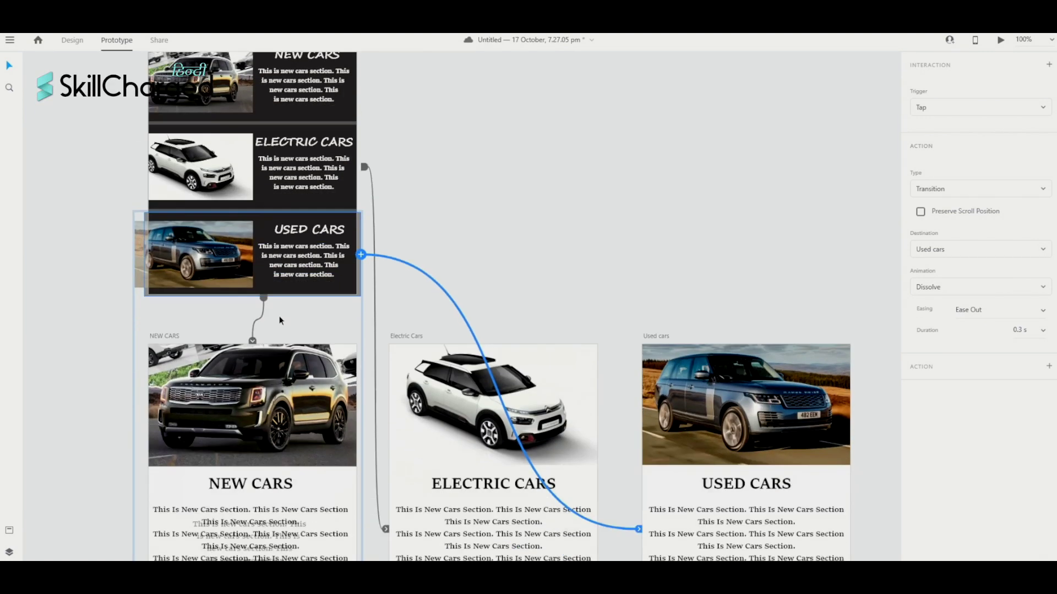
{"action": "scroll", "coordinate": [279, 320], "scroll_direction": "left", "scroll_amount": 2}
{"action": "scroll", "coordinate": [280, 321], "scroll_direction": "up", "scroll_amount": 2}
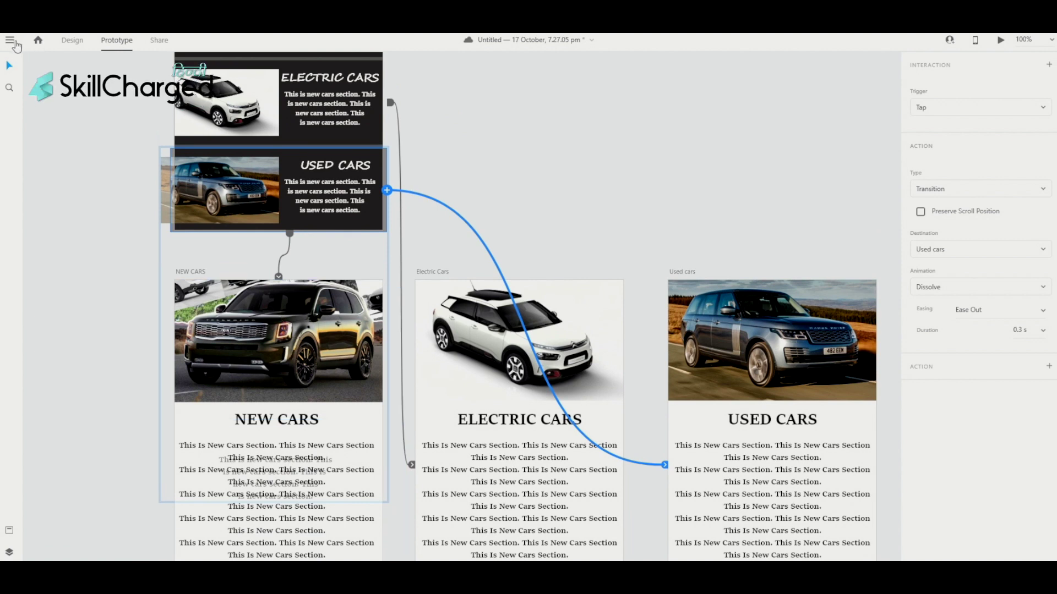
Save the design as a local document named Cars Prototype 2 and open its share link settings.
{"action": "left_click", "coordinate": [13, 43]}
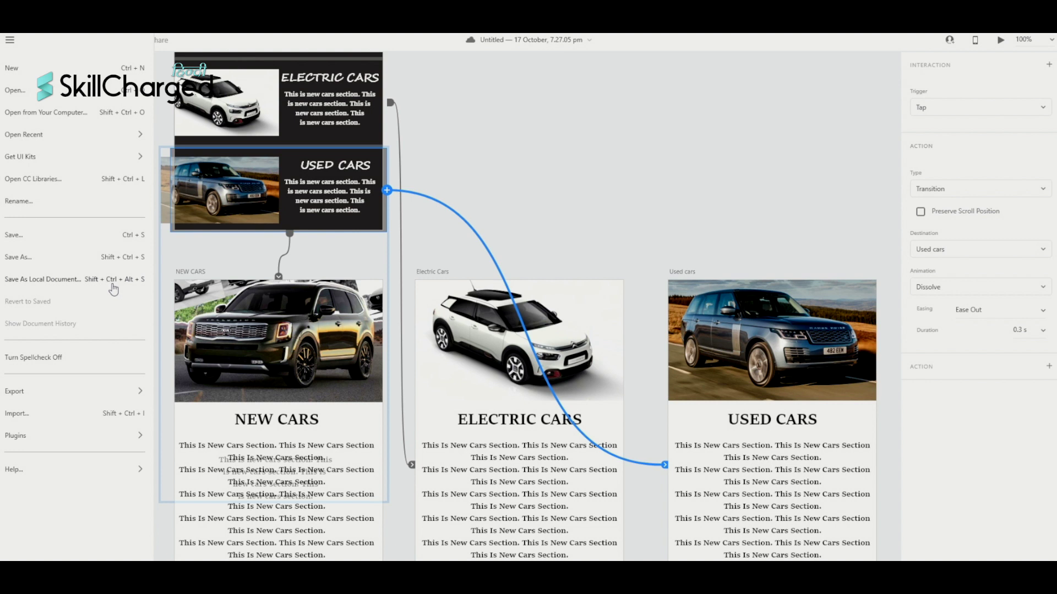
{"action": "key", "text": "Escape"}
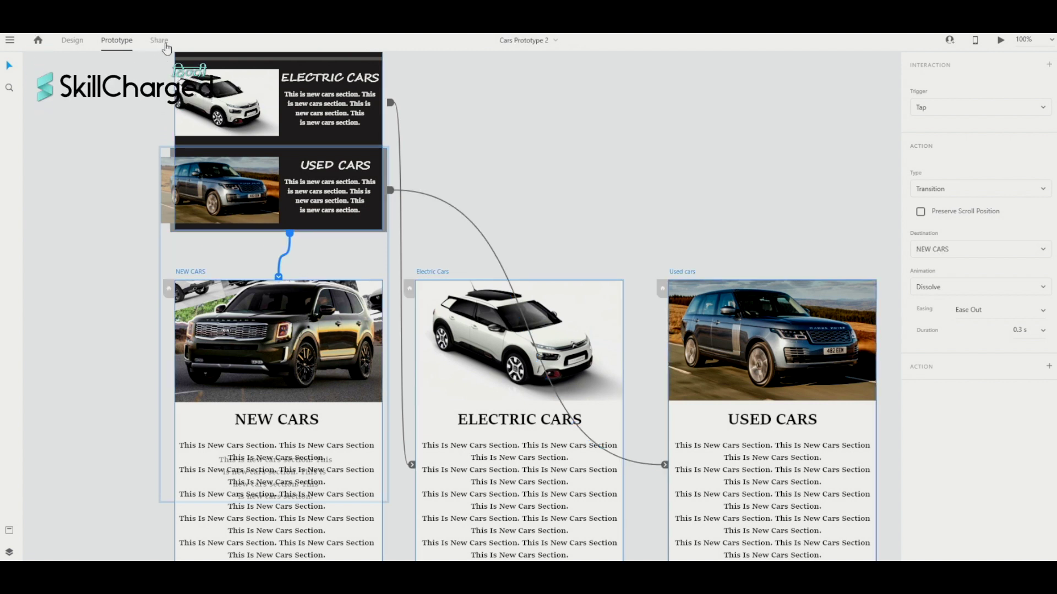
{"action": "left_click", "coordinate": [165, 44]}
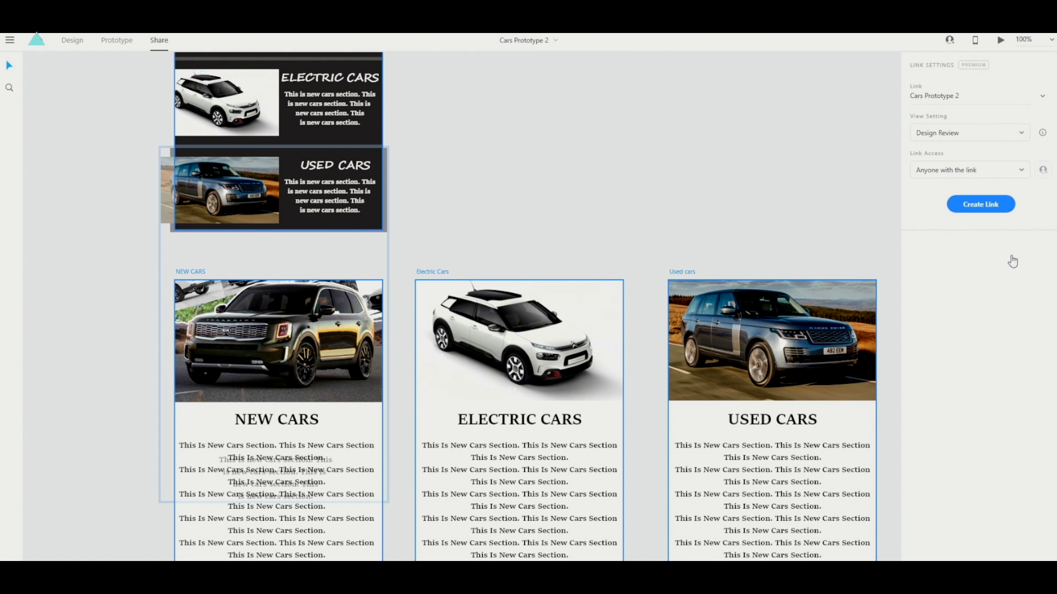
{"action": "mouse_move", "coordinate": [1046, 136]}
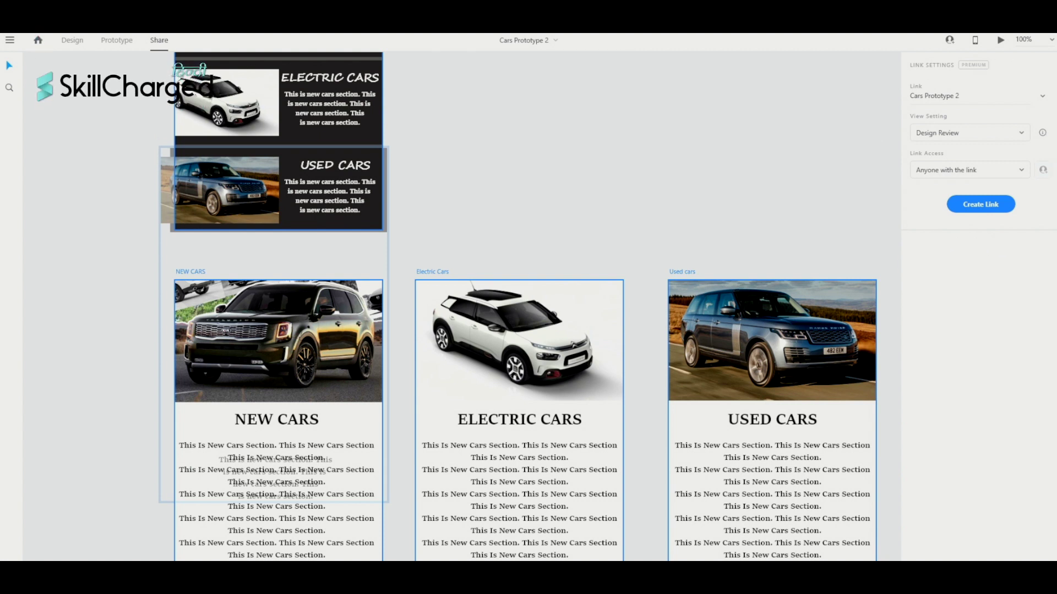